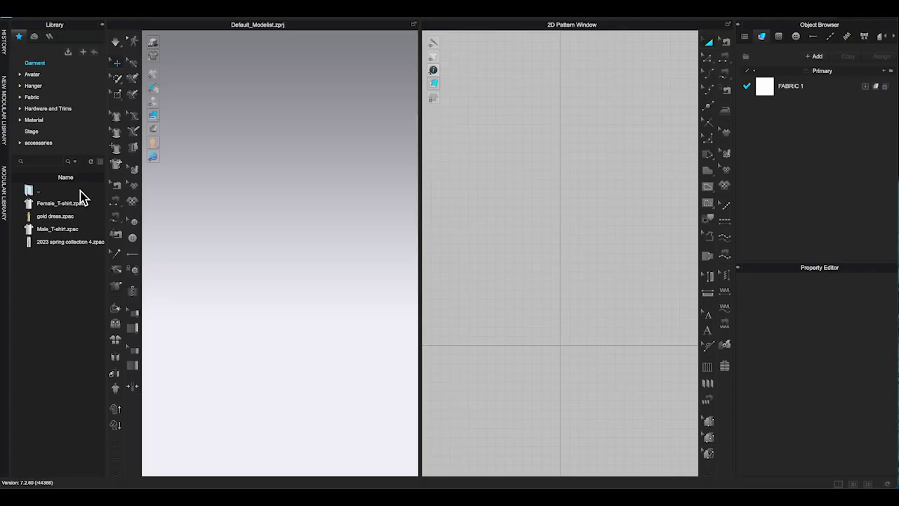
Load the FV2_Camila.avt avatar from the library's avatar collection
left_click(32, 75)
double_click(49, 208)
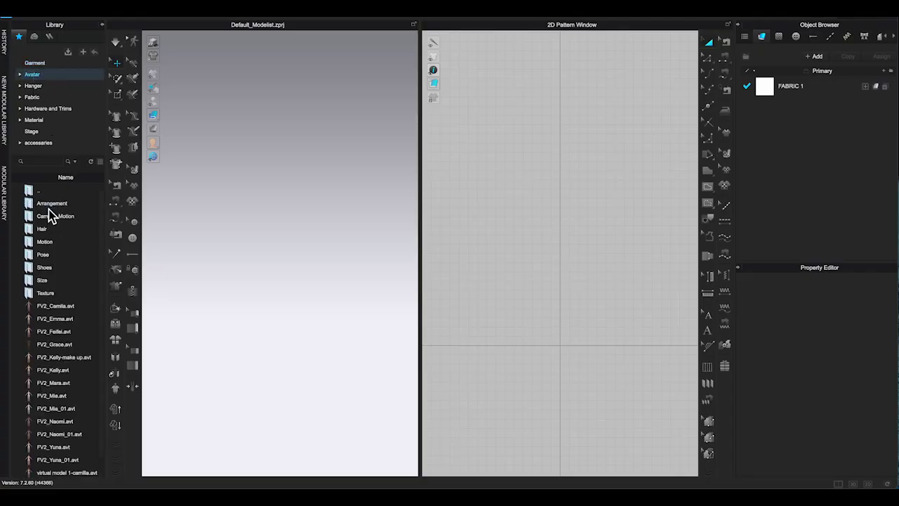
double_click(44, 309)
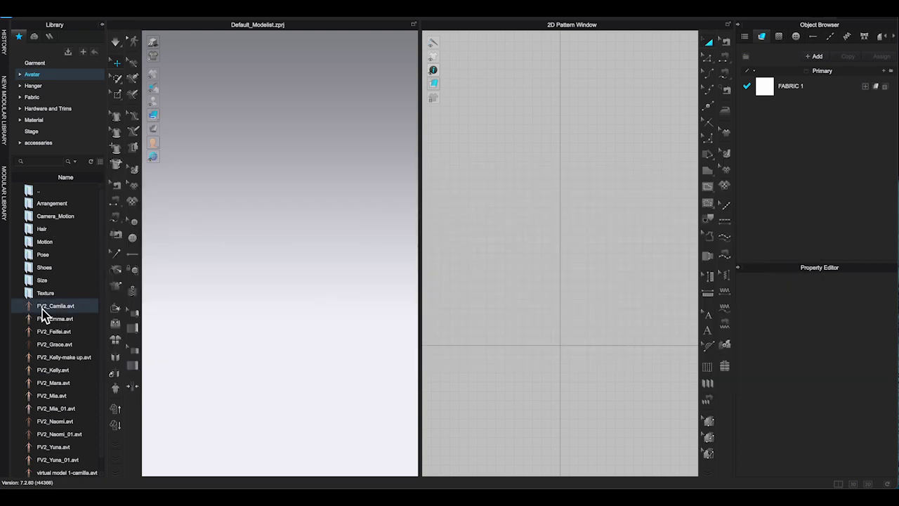
Add the Trim_Hardware fabric from the library, hide the library, and delete FABRIC 1 from the fabric list
left_click(33, 97)
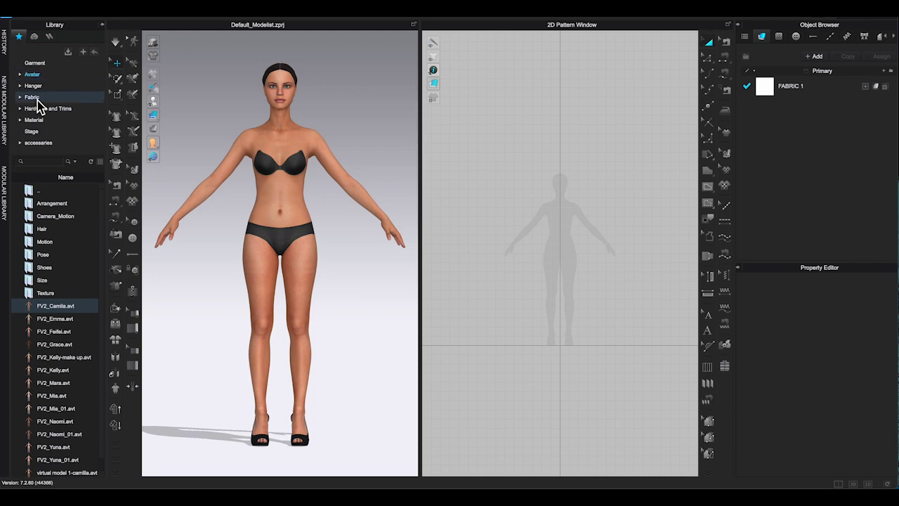
scroll(75, 249, "down", 15)
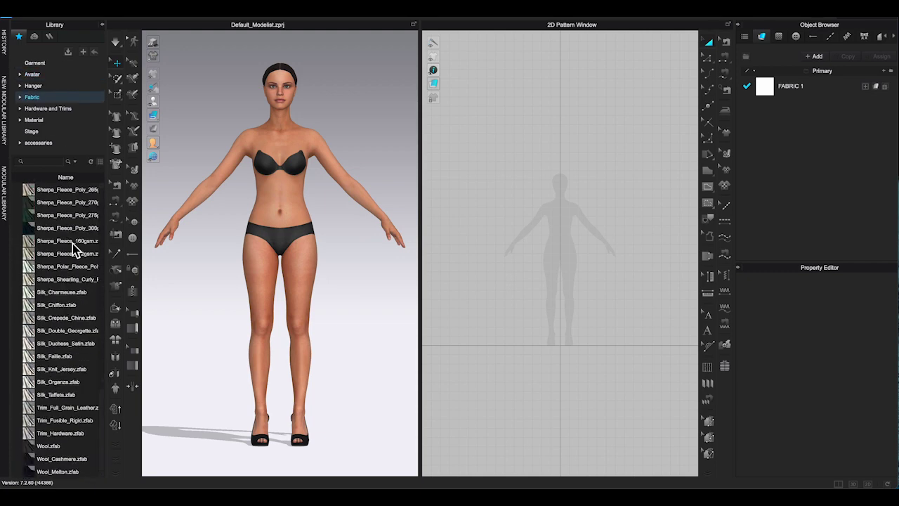
double_click(43, 433)
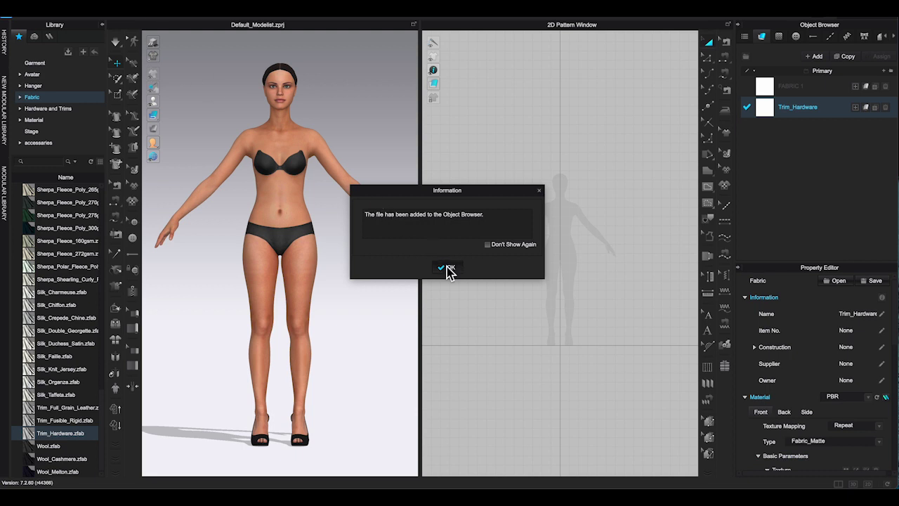
left_click(446, 267)
left_click(103, 26)
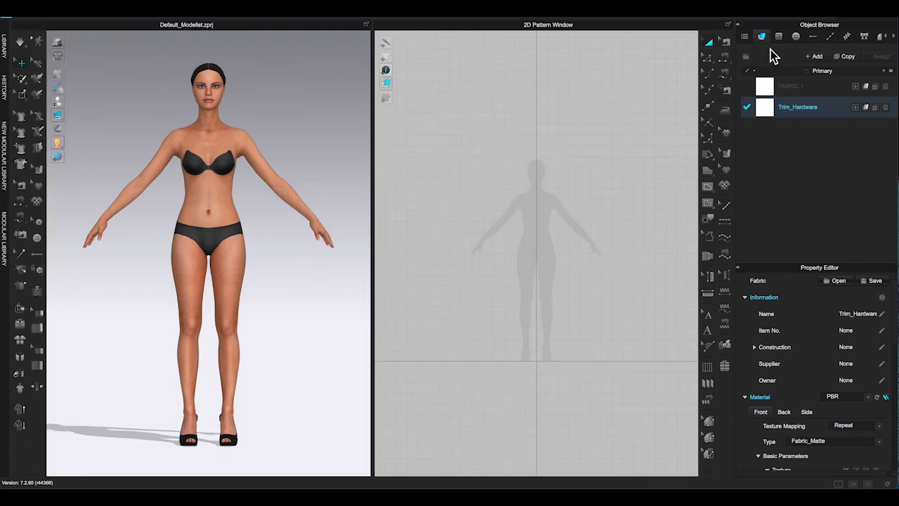
left_click(886, 86)
Draw a rectangle pattern across the avatar's head shadow at eye level, with an outline about 20.2 in long
scroll(578, 208, "up", 6)
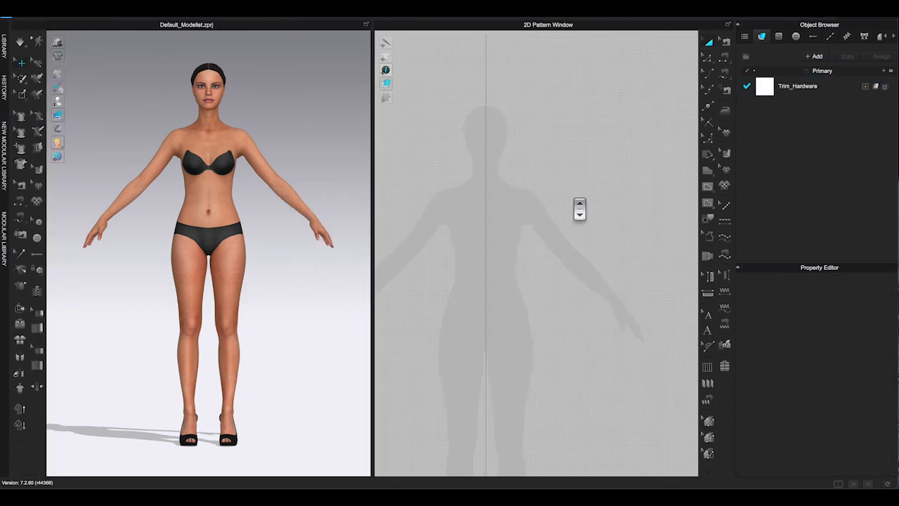
scroll(247, 229, "up", 8)
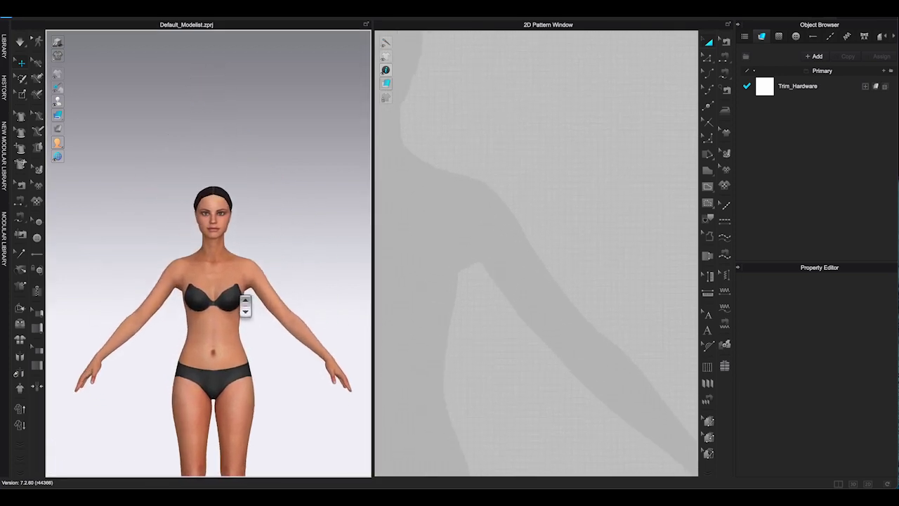
scroll(242, 301, "up", 2)
middle_click_drag(251, 282, 215, 284)
middle_click_drag(439, 267, 600, 392)
scroll(548, 197, "up", 6)
middle_click_drag(549, 197, 561, 270)
left_click(710, 176)
left_click(740, 179)
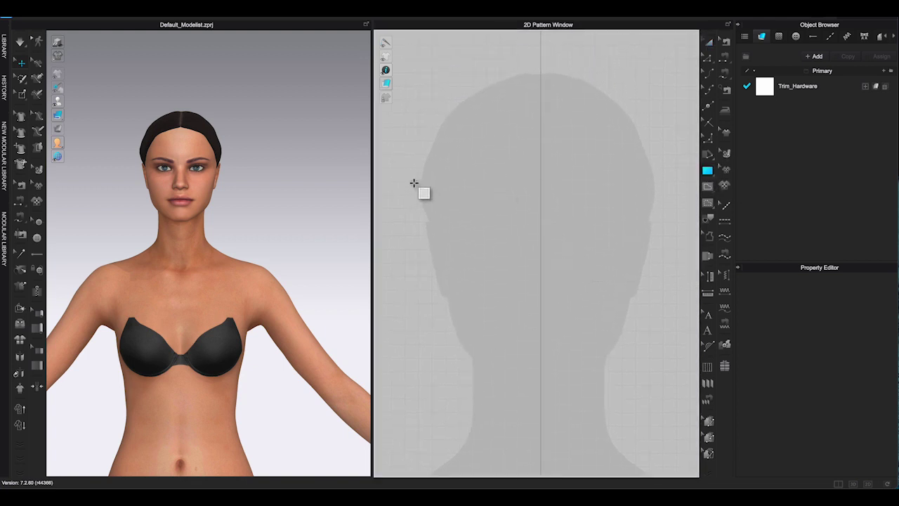
left_click_drag(413, 157, 657, 262)
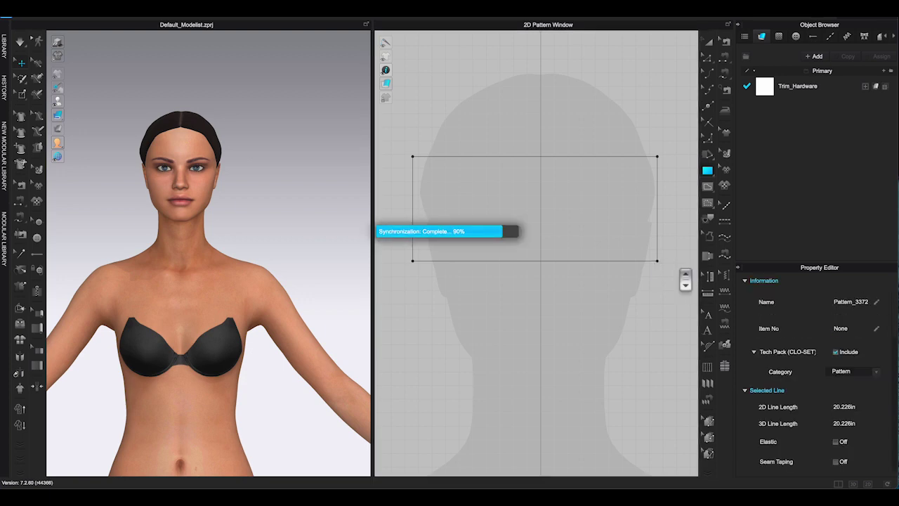
Position the rectangle pattern in front of the avatar's face in the 3D view
scroll(682, 271, "up", 2)
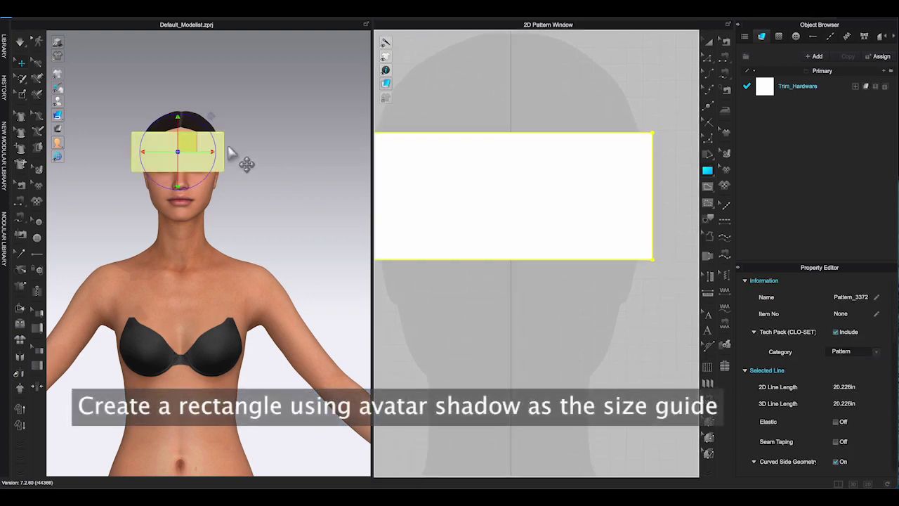
right_click_drag(267, 166, 333, 172)
left_click(168, 431)
left_click_drag(174, 442, 174, 380)
right_click_drag(207, 422, 232, 371)
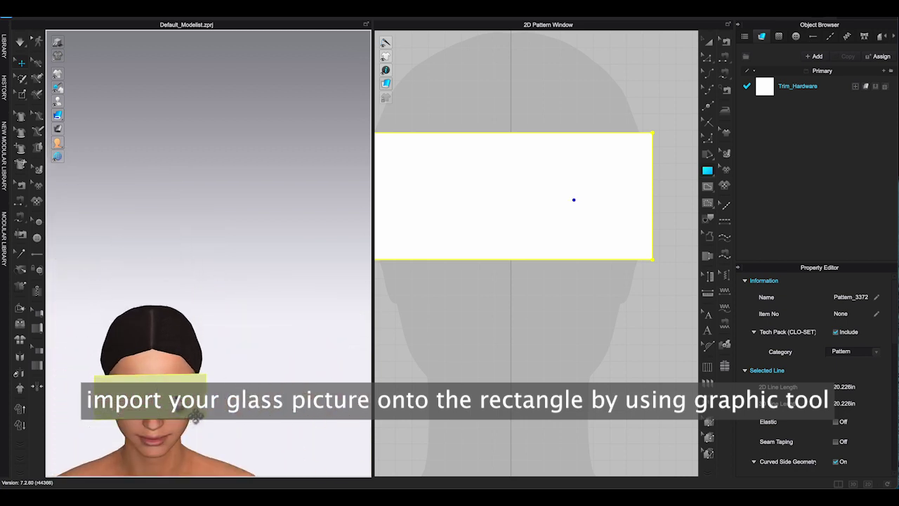
right_click_drag(236, 406, 242, 414)
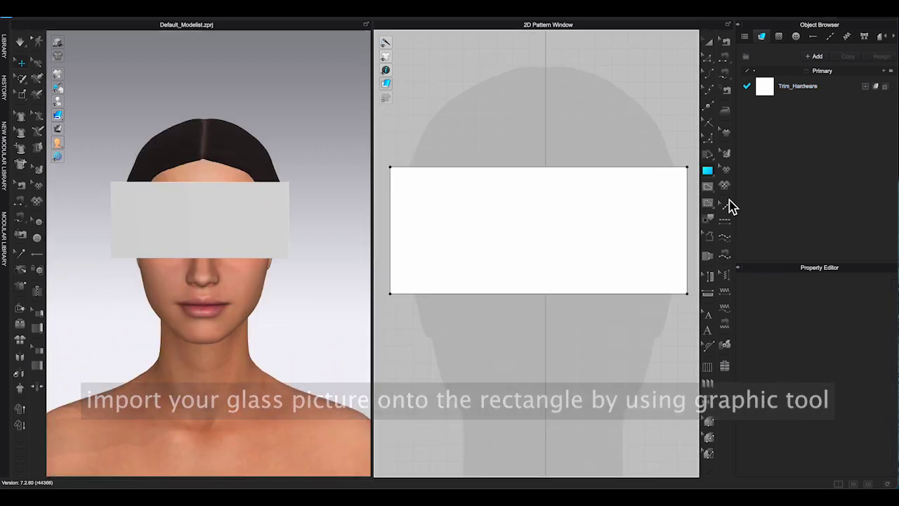
Add example 1.jpg as a graphic on the rectangle pattern, 7.327 in wide and 5.563 in high
left_click(728, 198)
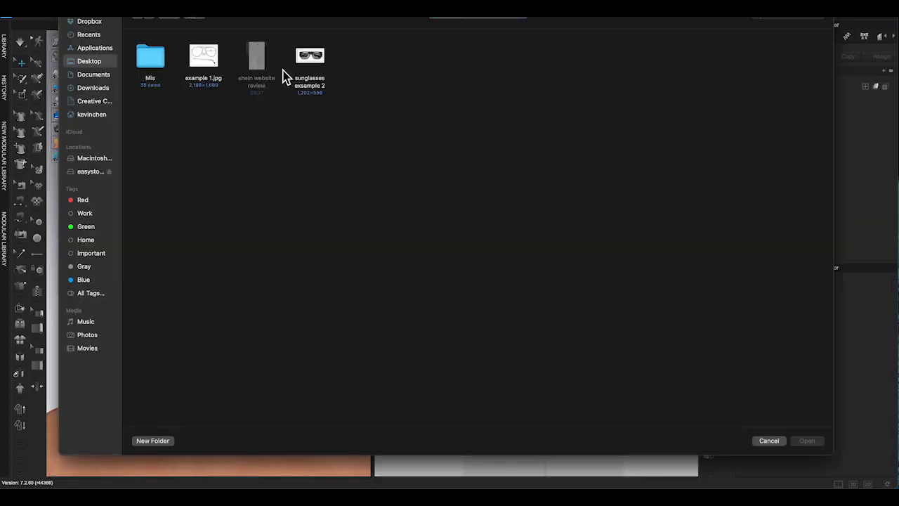
left_click(214, 65)
left_click(807, 440)
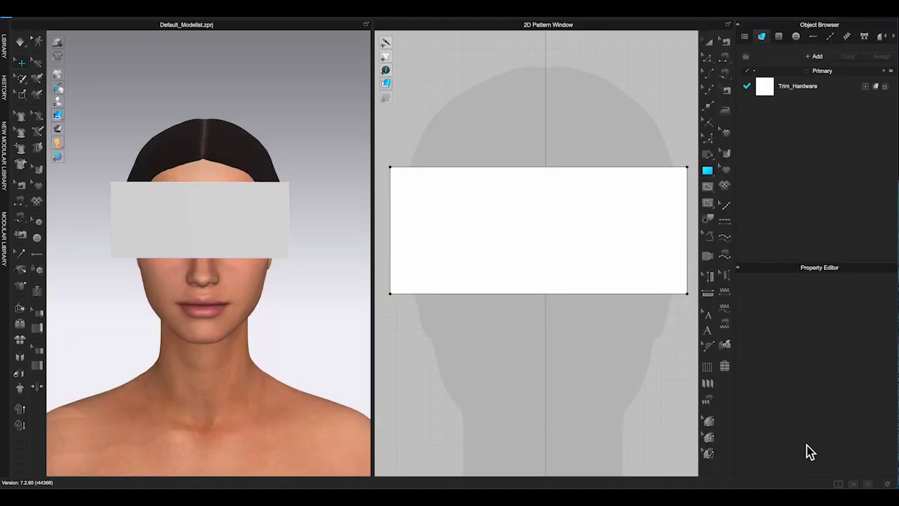
left_click(545, 251)
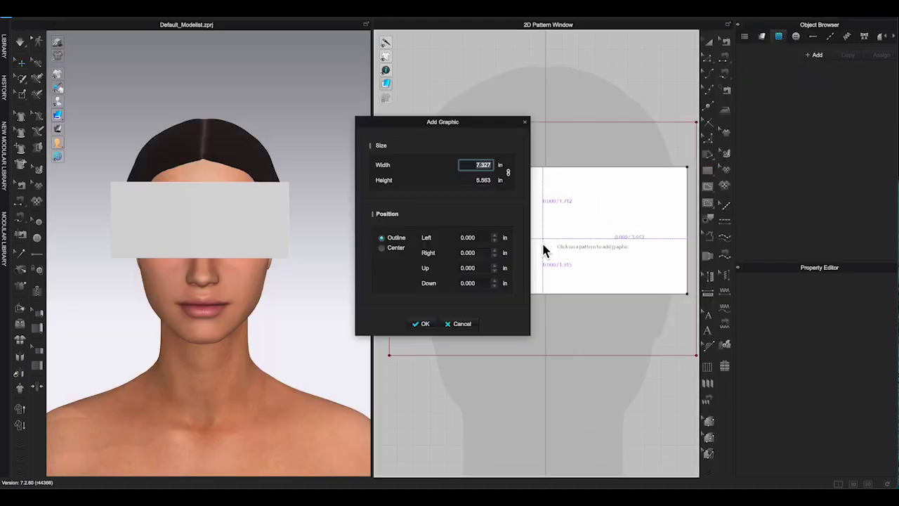
left_click(422, 325)
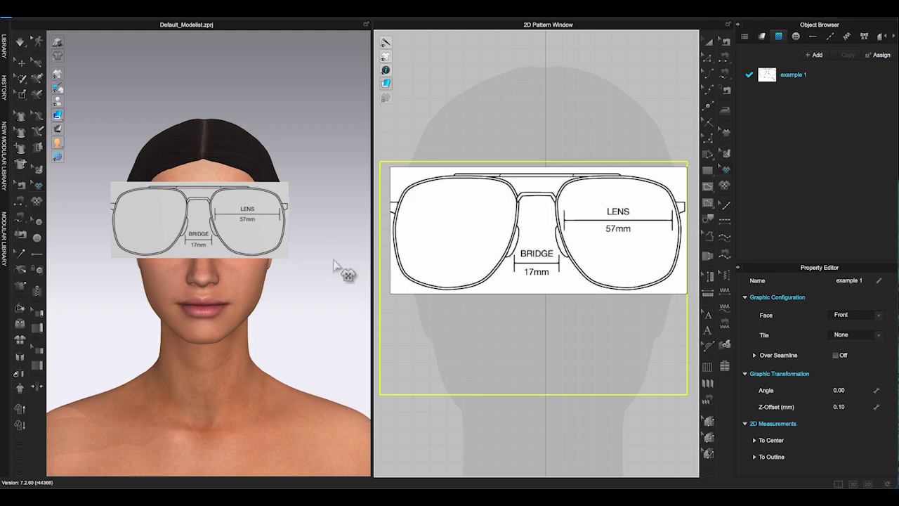
Scale the glasses graphic down so the front-view drawing fits within the rectangle pattern
scroll(327, 271, "up", 5)
right_click_drag(318, 266, 323, 260)
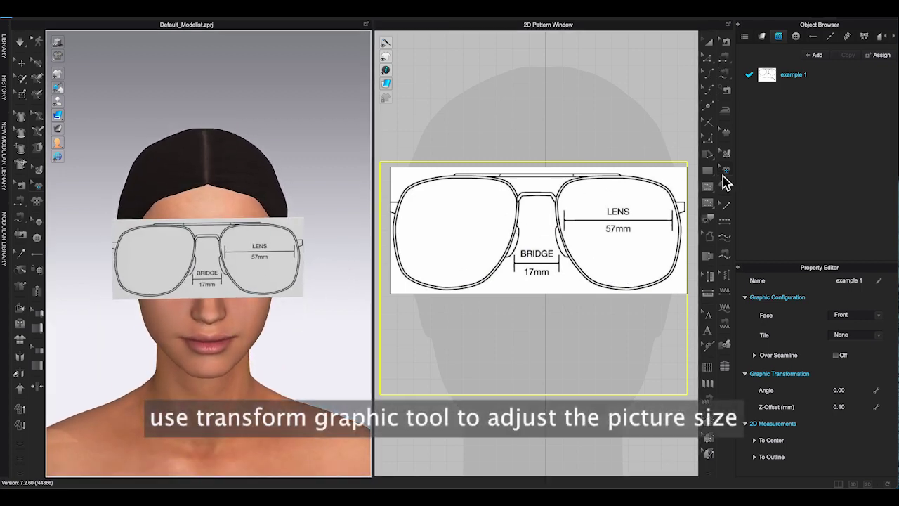
left_click(564, 227)
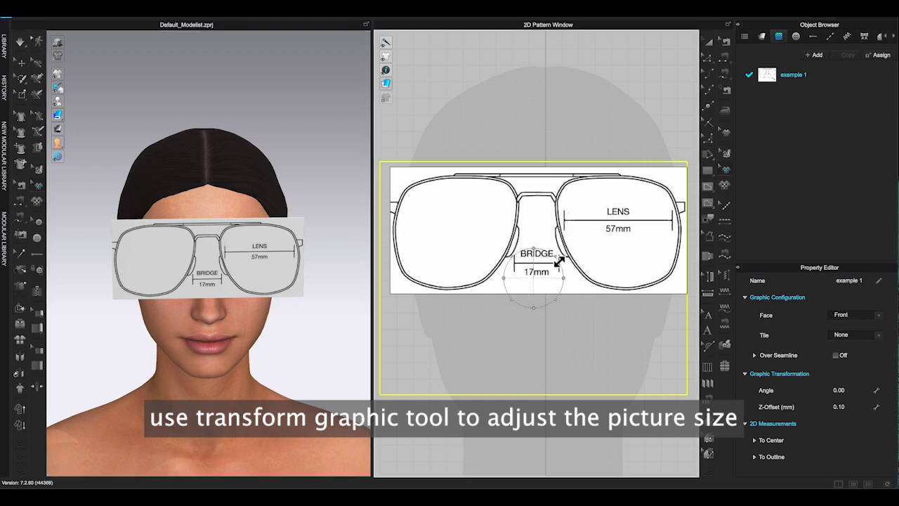
left_click_drag(559, 261, 548, 270)
Lower the rectangle pattern slightly on the avatar's face in the front 3D view to align the glasses with the eyes
key("2")
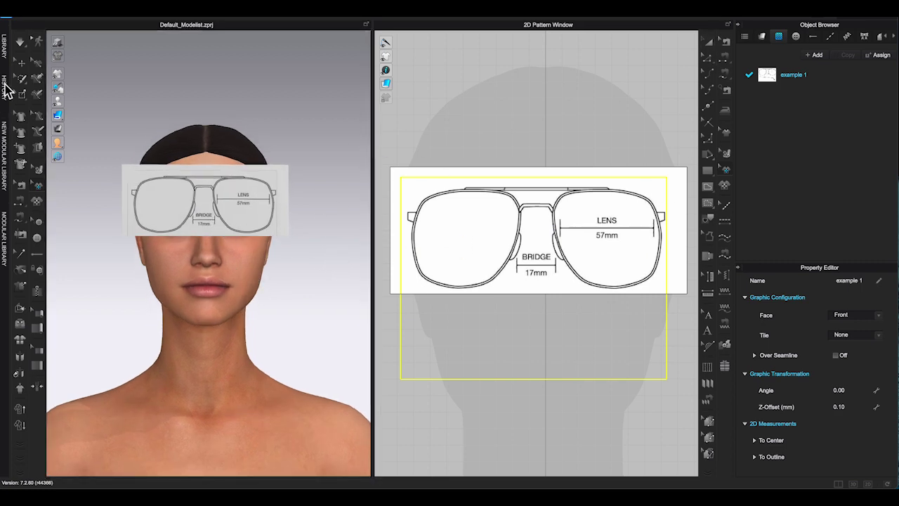
left_click(21, 62)
left_click_drag(198, 222, 201, 234)
mouse_move(200, 240)
right_mouse_down()
mouse_move(206, 265)
mouse_move(214, 254)
mouse_move(202, 243)
right_mouse_up()
left_click(612, 119)
Copy the rectangle pattern with its graphic and place the duplicate directly above the original in the 2D pattern view
left_click(708, 45)
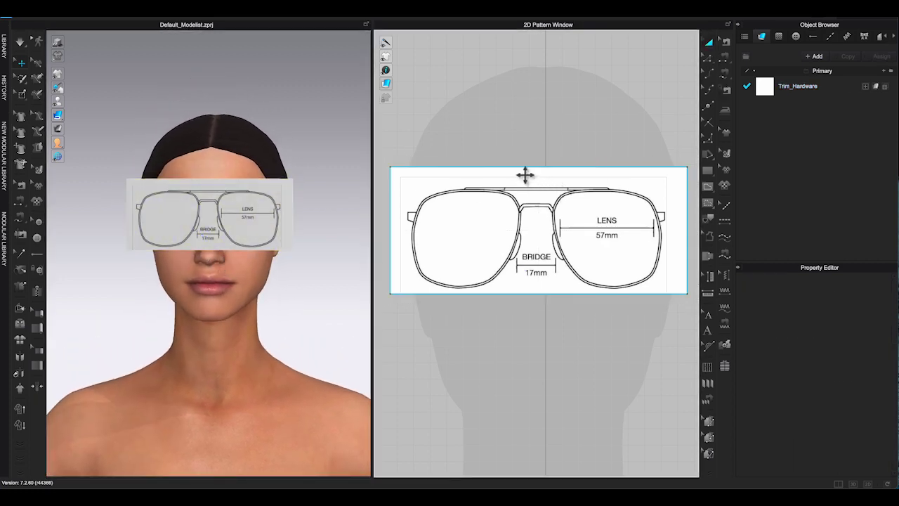
left_click(530, 169)
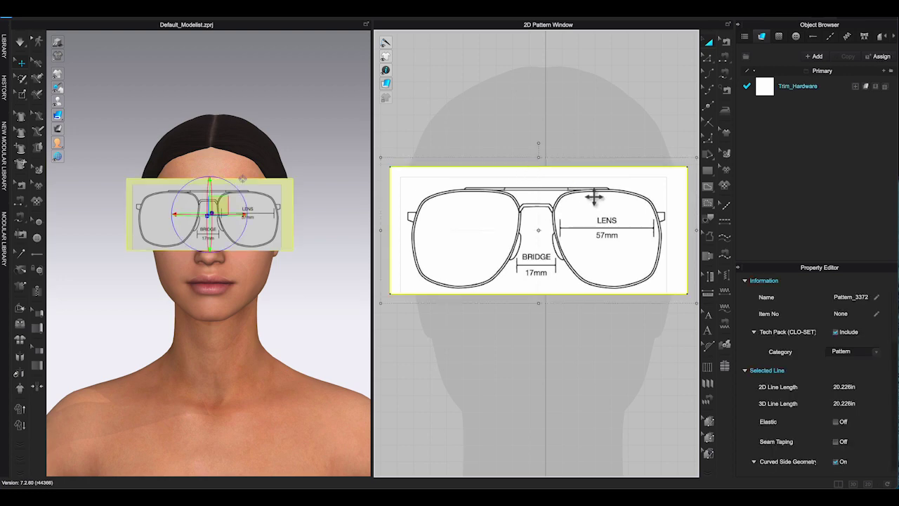
right_click(551, 187)
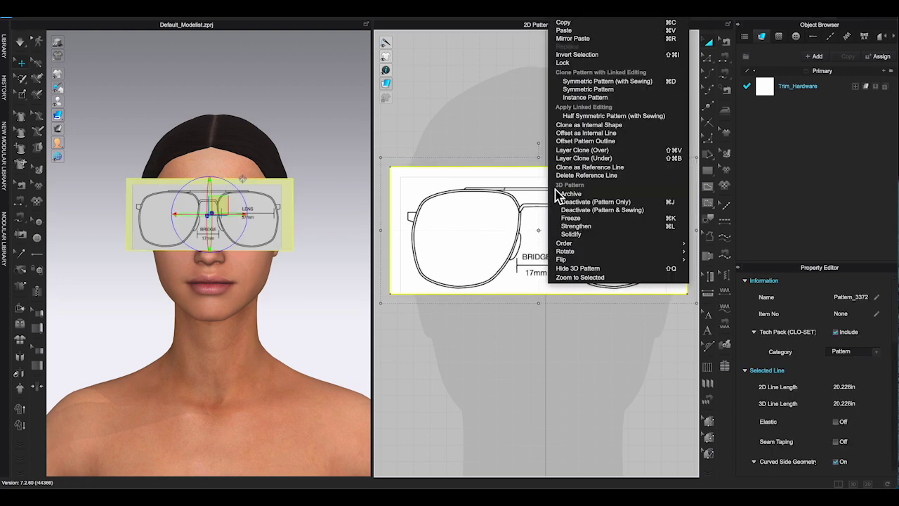
left_click(573, 35)
right_click(487, 111)
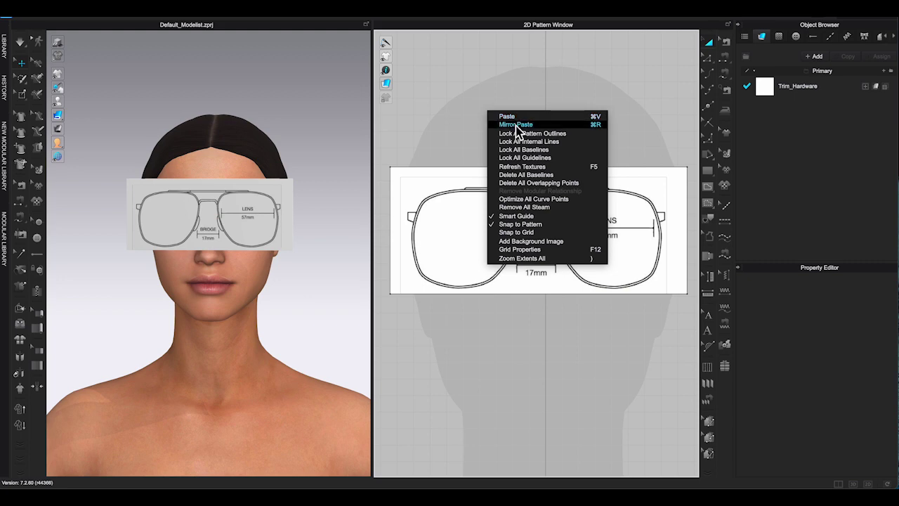
left_click(517, 125)
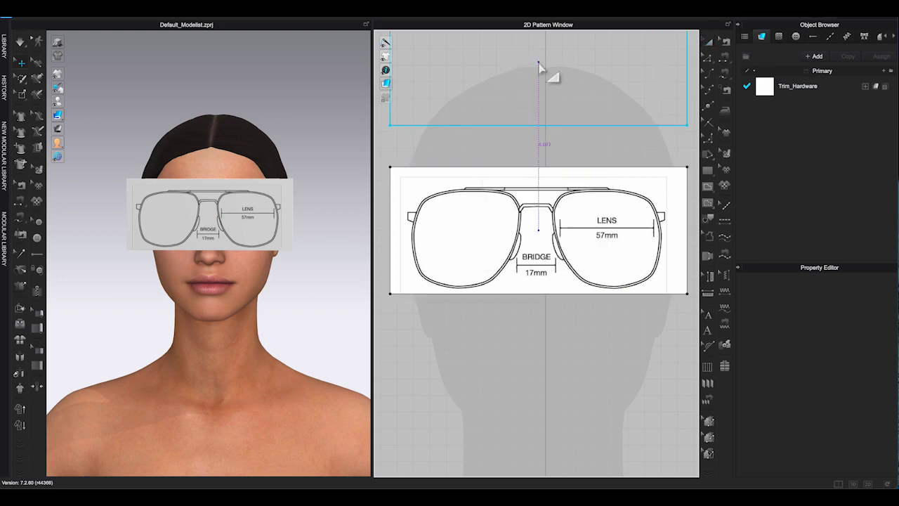
left_click(554, 83)
Shift the graphic upward on the upper rectangle so that the temple arm drawing falls within the pattern
scroll(542, 133, "down", 3)
middle_click_drag(522, 312, 530, 410)
scroll(541, 251, "up", 3)
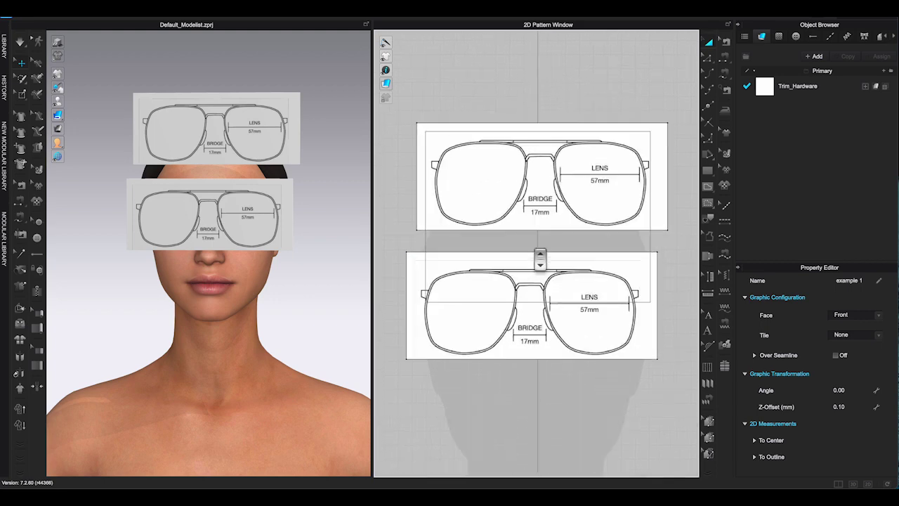
left_click(728, 173)
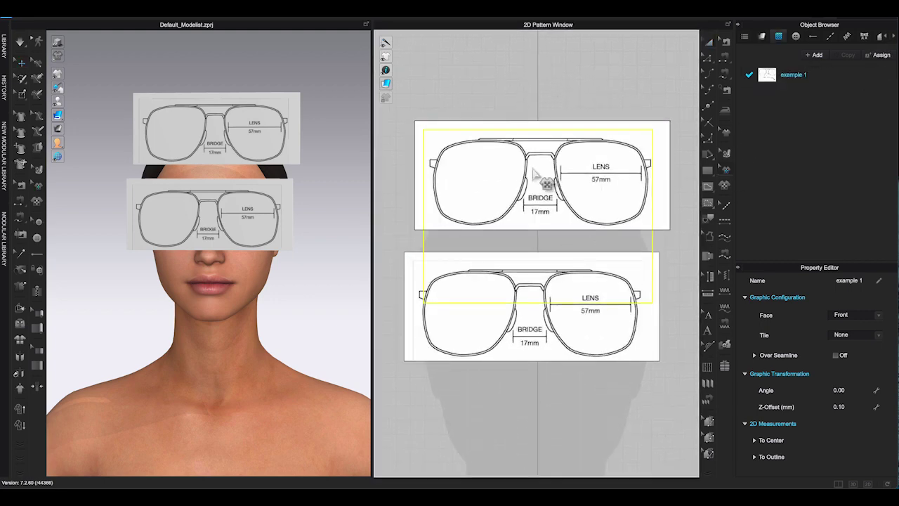
left_click_drag(532, 170, 538, 138)
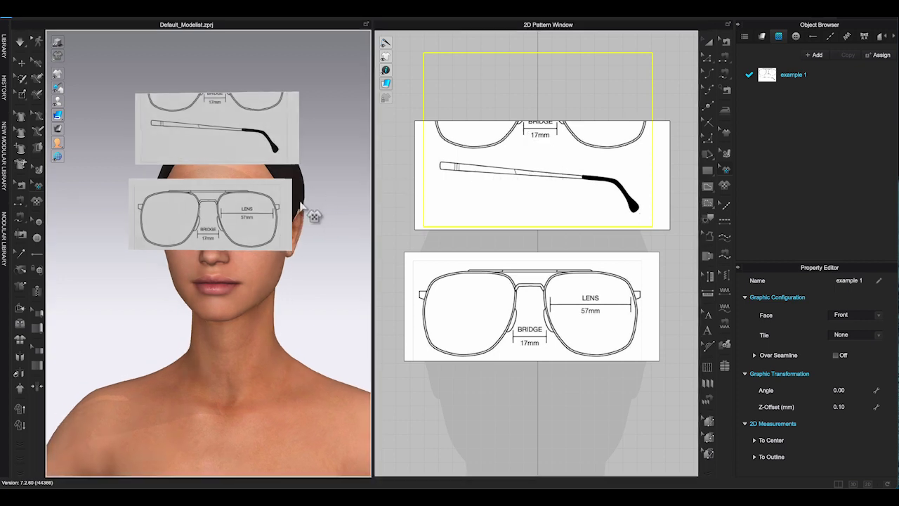
right_click_drag(263, 169, 264, 205)
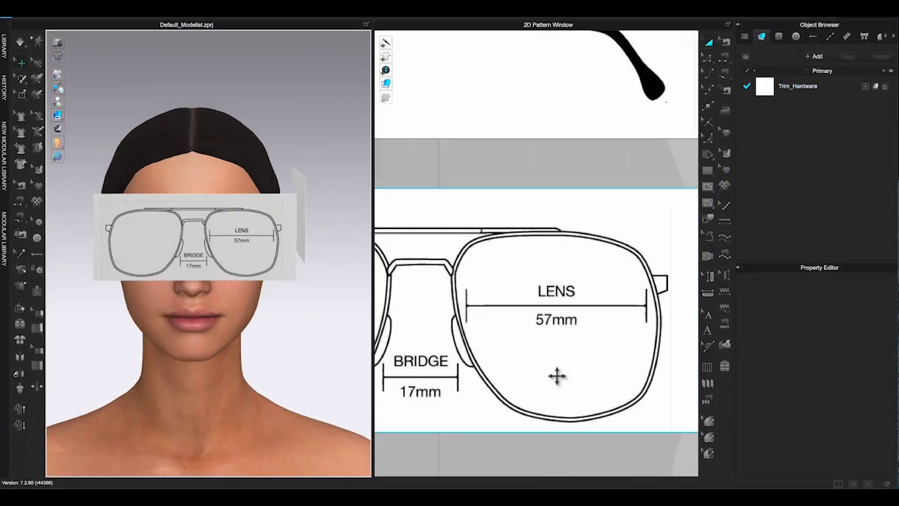
Enlarge the 2D pattern view and trace the upper edge of the left lens's outer rim with a curved internal polygon, starting at the bridge
scroll(542, 408, "down", 3)
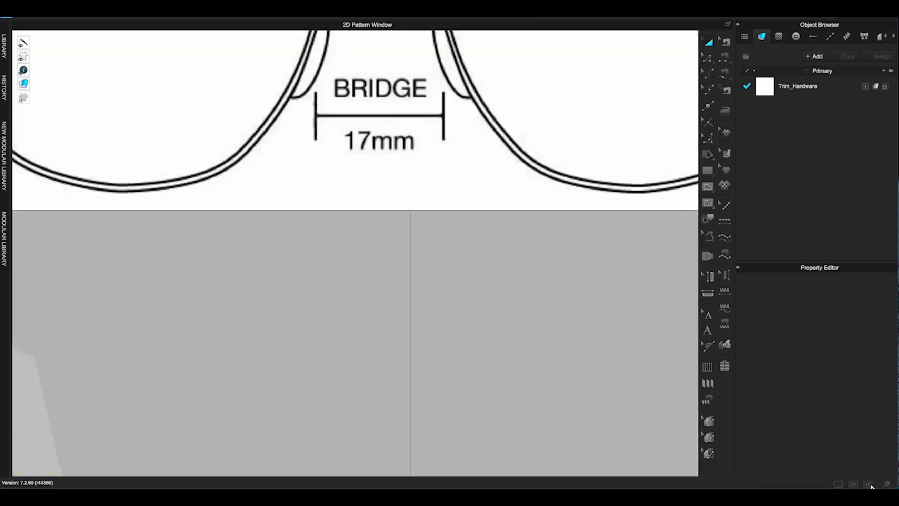
scroll(346, 257, "down", 3)
left_click(346, 257)
scroll(360, 313, "up", 3)
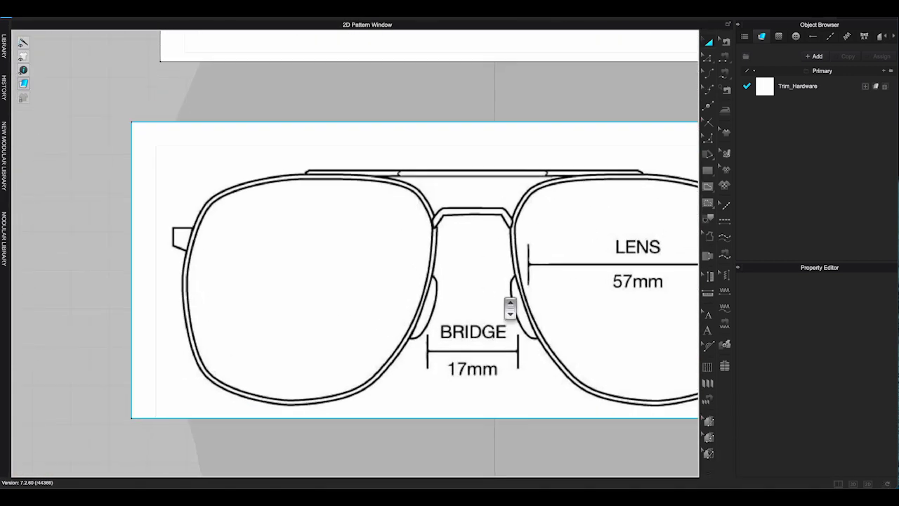
middle_click_drag(465, 305, 496, 287)
right_click(495, 288)
left_click(653, 257)
left_click(709, 187)
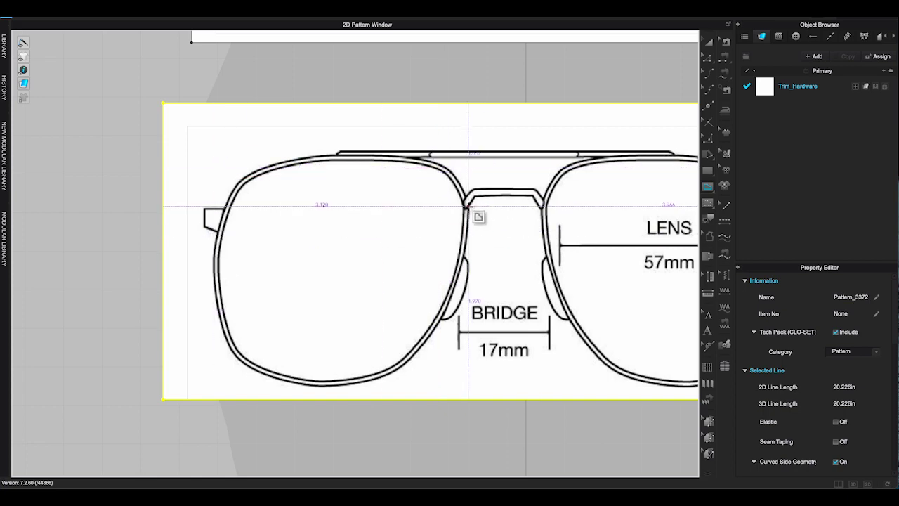
scroll(431, 170, "up", 3)
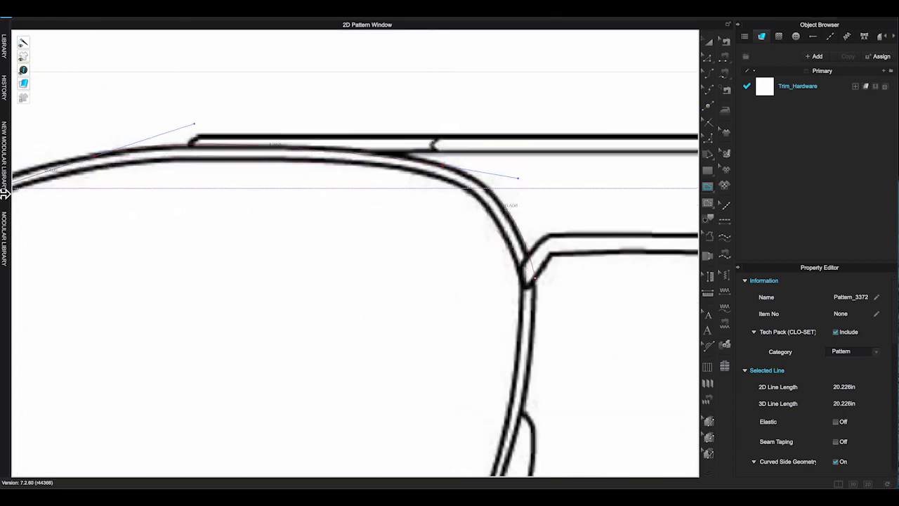
scroll(299, 151, "down", 1)
middle_click_drag(122, 149, 379, 109)
left_click_drag(248, 167, 218, 213)
Continue the internal polygon down the outer side and along the lens bottom, closing it at the bridge with a perimeter of about 8.15 in
middle_click_drag(249, 171, 269, 38)
left_click_drag(217, 189, 215, 261)
middle_click_drag(361, 291, 354, 203)
left_click_drag(248, 307, 435, 385)
left_click(406, 380)
left_click_drag(543, 373, 629, 350)
middle_click_drag(610, 358, 428, 381)
left_click_drag(465, 327, 520, 219)
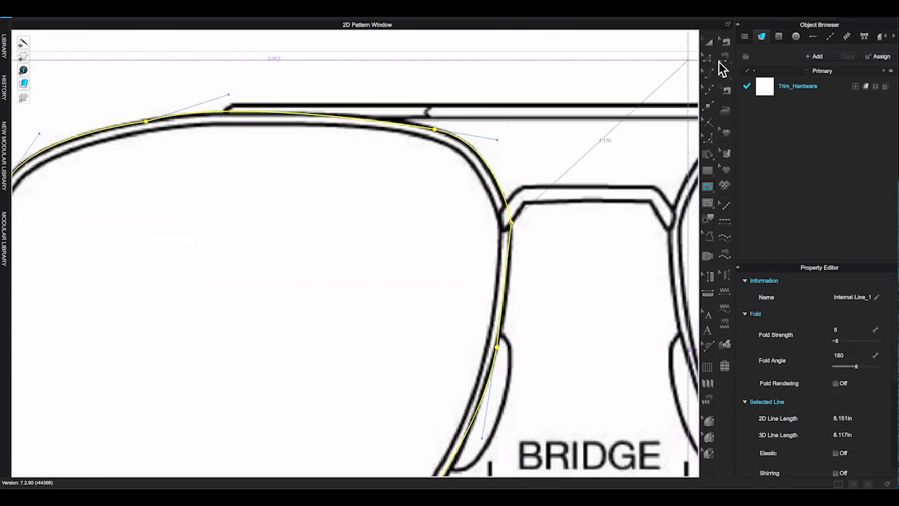
Fine-tune the curve of the traced lens outline on the side facing the bridge
left_click(709, 42)
middle_click_drag(517, 309, 437, 355)
left_click_drag(405, 350, 409, 350)
left_click(709, 42)
Clone the traced left lens outline as a separate pattern and place it below the lower rectangle
scroll(289, 261, "down", 8)
middle_click_drag(289, 261, 430, 194)
left_click(454, 171)
right_click(456, 169)
left_click(506, 245)
left_click(343, 469)
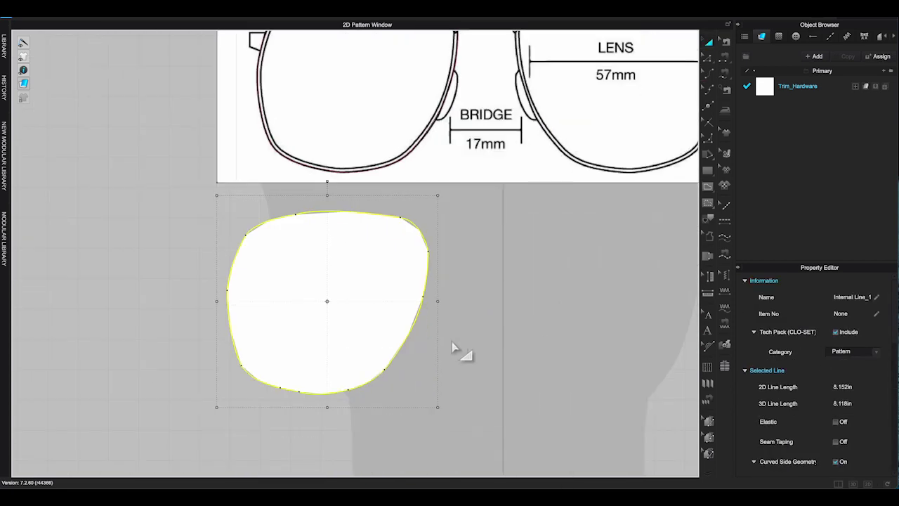
Convert the straight point on the bridge side of the cloned lens outline to a curve point
scroll(829, 388, "down", 8)
left_click(862, 403)
right_click(487, 357)
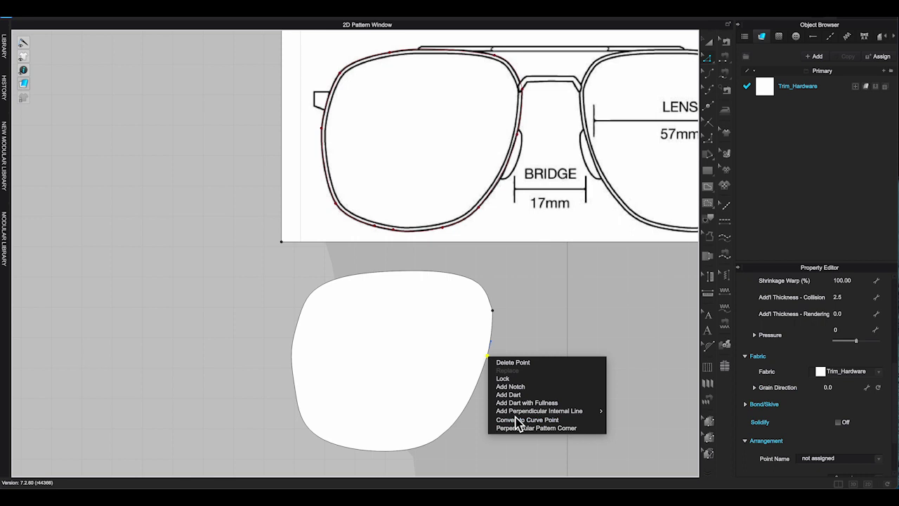
left_click(516, 421)
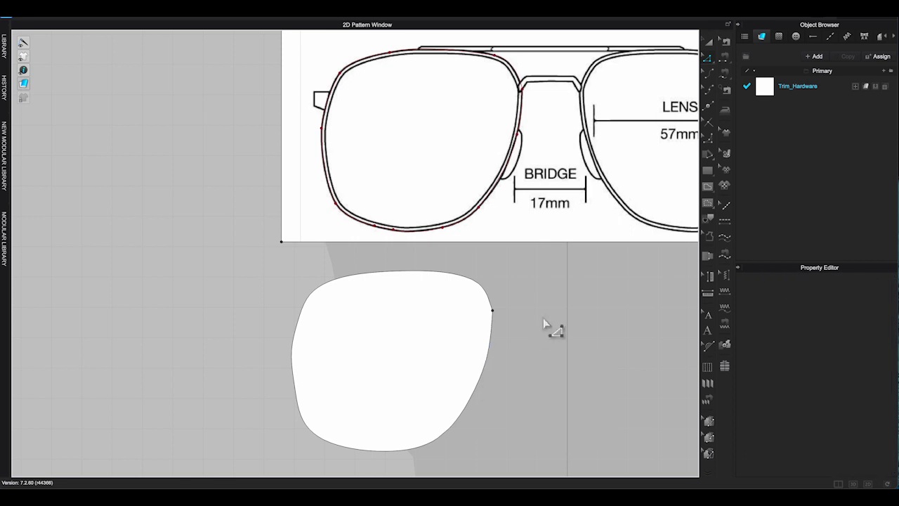
Offset the lens outline inward as one internal line at a distance of 0.025 in, with Extend enabled
right_click(484, 378)
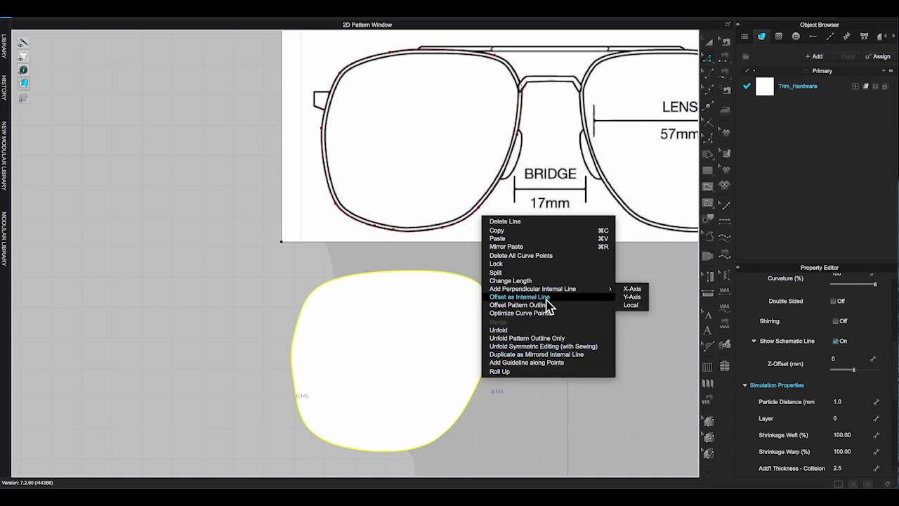
left_click(546, 299)
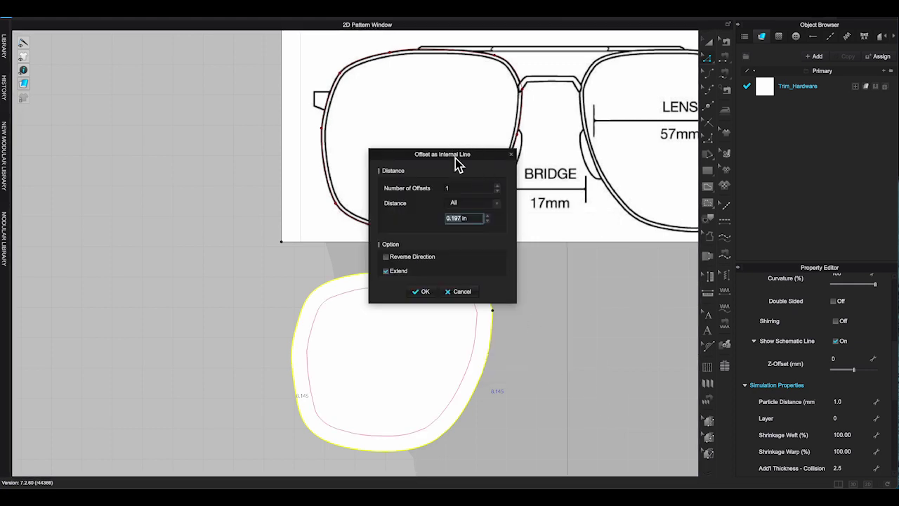
left_click_drag(457, 163, 250, 119)
type("0.05")
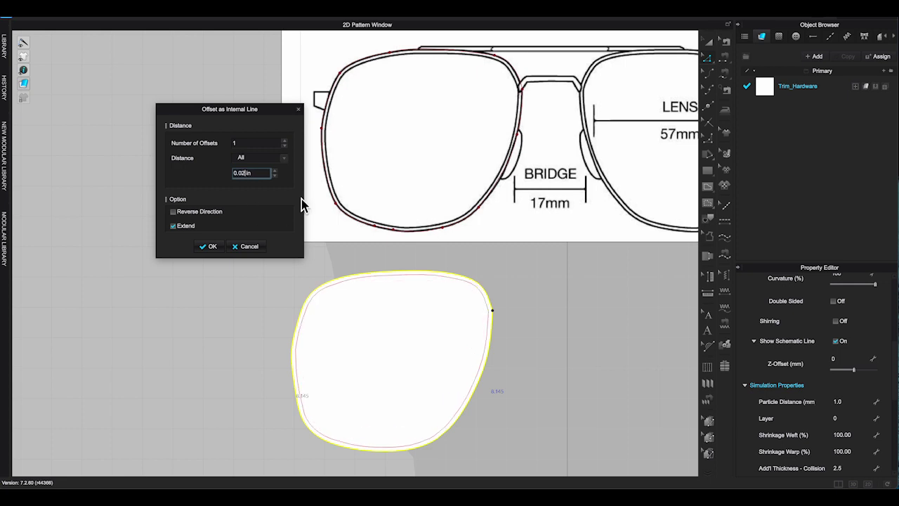
key("BackSpace")
key("BackSpace")
key("BackSpace")
type("025")
key("BackSpace")
key("BackSpace")
key("BackSpace")
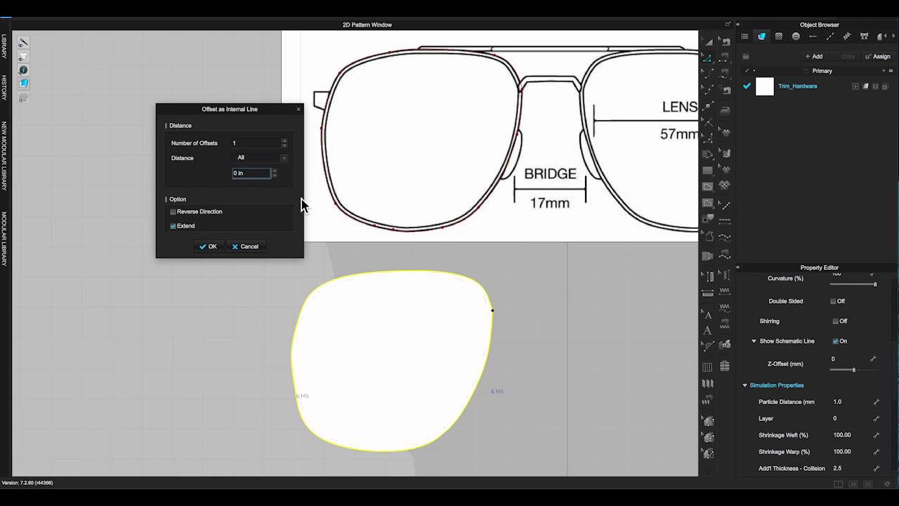
type(".025")
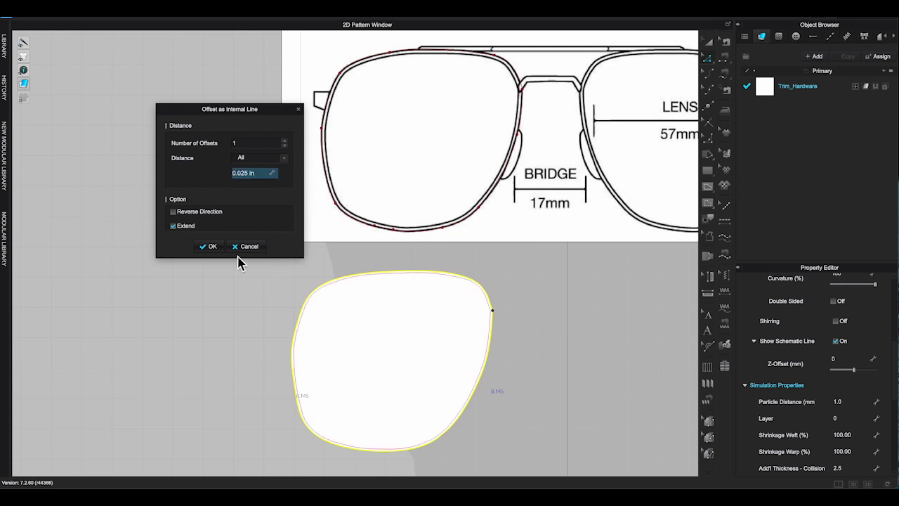
left_click(210, 247)
Cut and sew the lens along the offset line and move the inner lens piece away from its rim
scroll(464, 422, "up", 5)
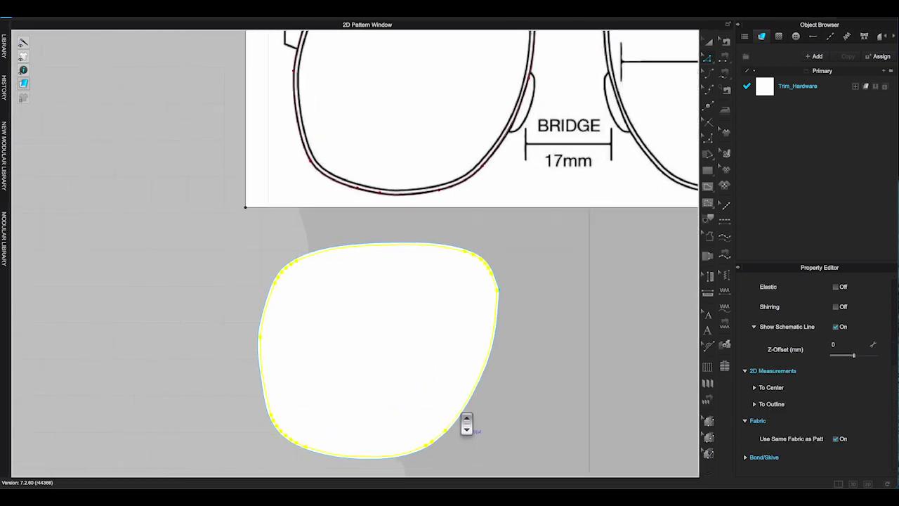
right_click(516, 314)
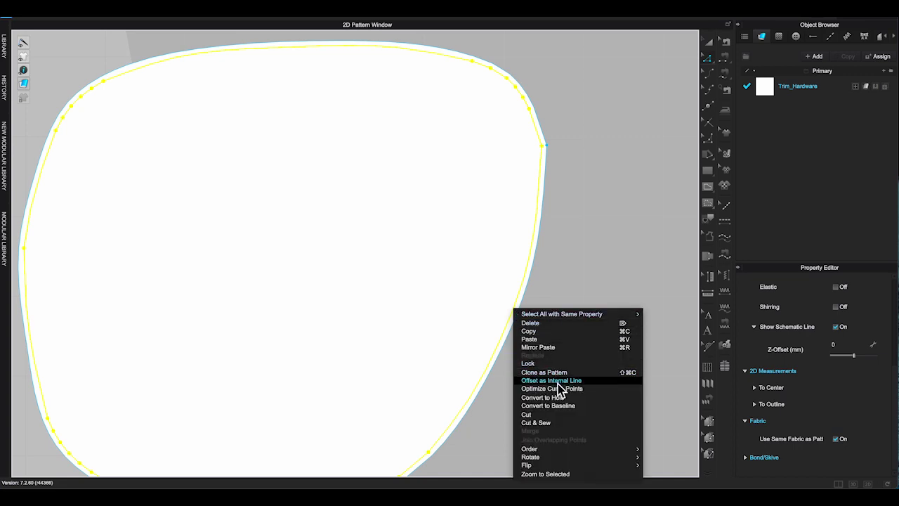
left_click(555, 423)
scroll(541, 394, "down", 3)
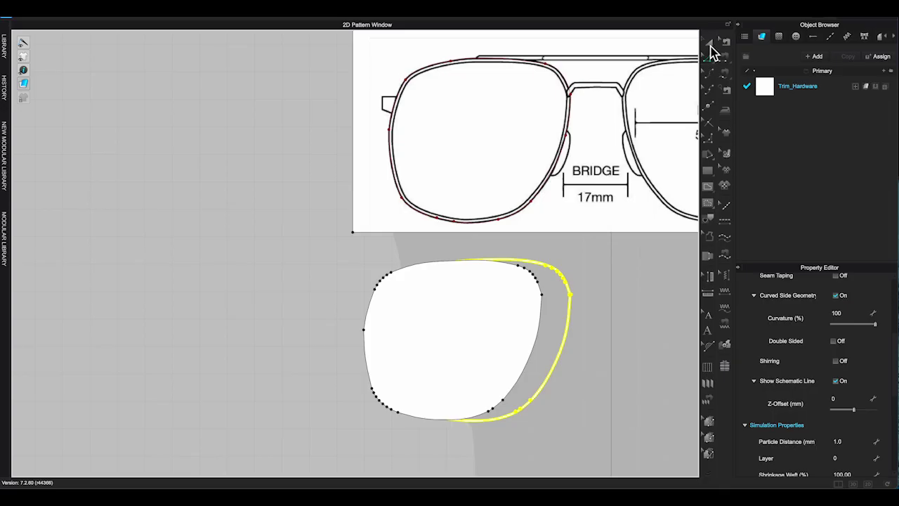
left_click_drag(439, 314, 234, 315)
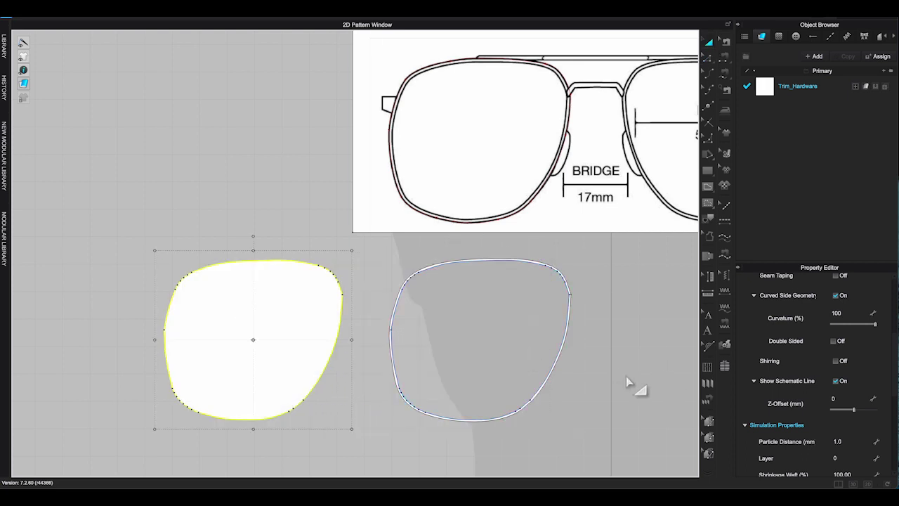
Show the 3D view beside the 2D patterns and position the lens and rim together over the avatar's right eye
left_click(842, 486)
scroll(229, 321, "up", 5)
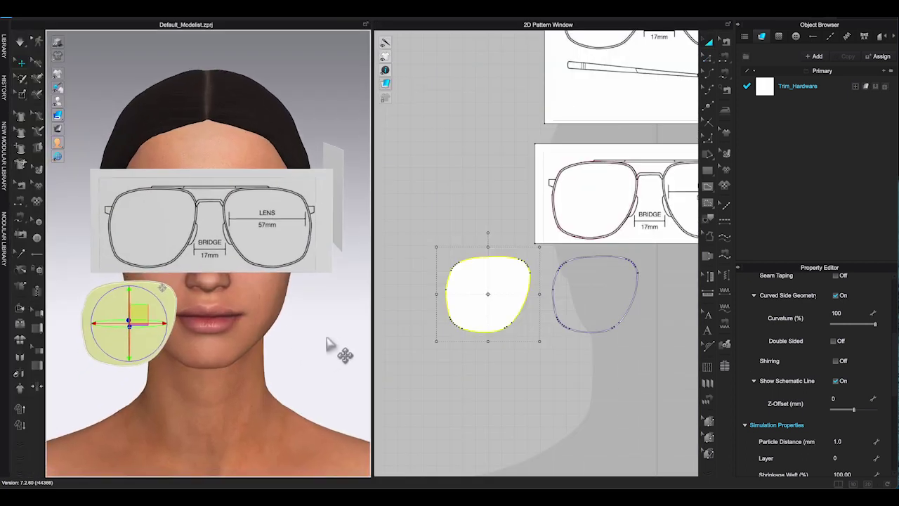
scroll(319, 343, "down", 2)
left_click_drag(426, 377, 657, 250)
left_click_drag(156, 312, 188, 217)
left_click(296, 235)
right_click_drag(298, 236, 281, 377)
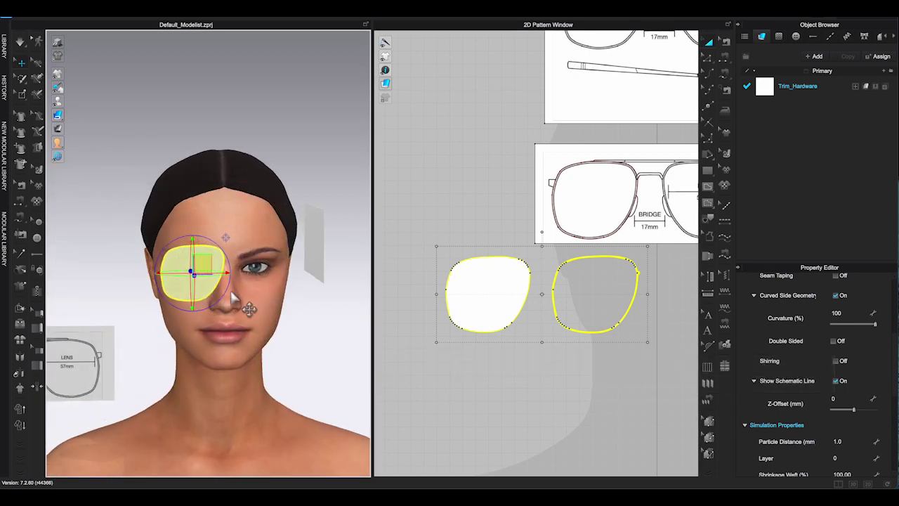
right_click_drag(232, 292, 216, 305)
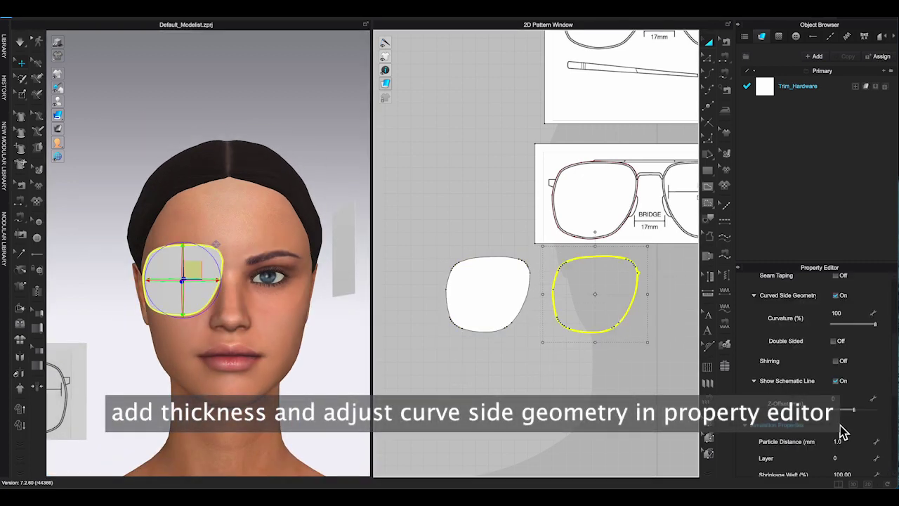
Add rendering thickness to the rim and reduce its curved side geometry to about 62%
scroll(843, 432, "down", 5)
double_click(857, 371)
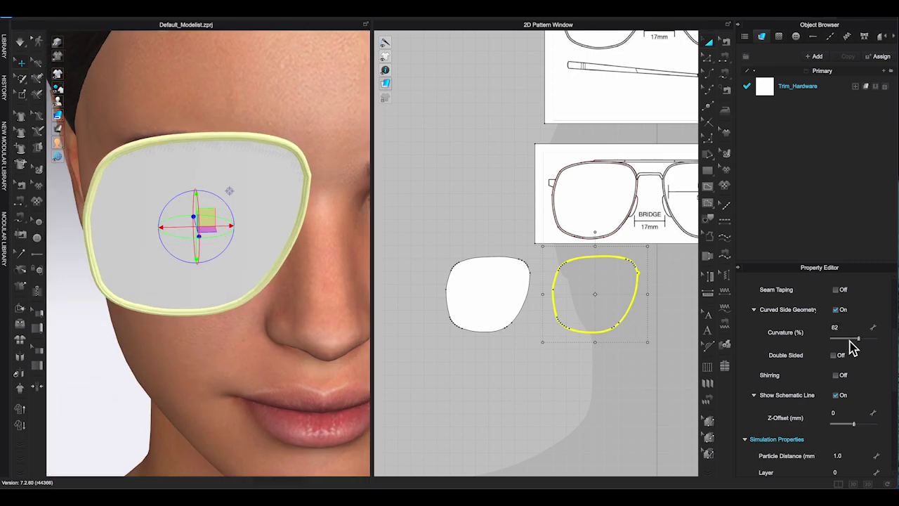
left_click_drag(861, 340, 850, 349)
right_click_drag(240, 358, 293, 340)
left_click(295, 367)
Set the additional rendering thickness of the inner lens pattern to 0.5
scroll(294, 340, "down", 5)
left_click(498, 311)
left_click(856, 384)
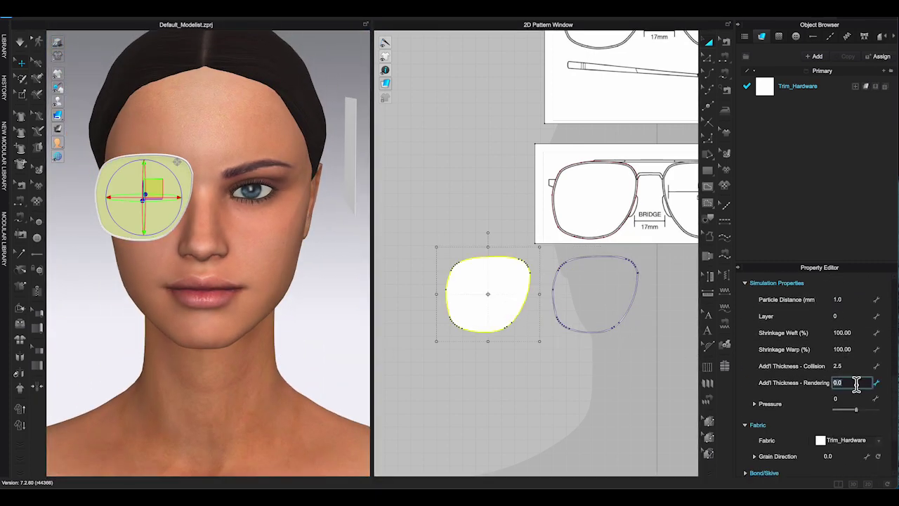
type("0.5")
key("Return")
scroll(865, 376, "up", 5)
left_click(91, 331)
right_click_drag(195, 259, 213, 229)
Duplicate the Trim_Hardware fabric, then name the original "frame" and the copy "lens"
left_click(801, 90)
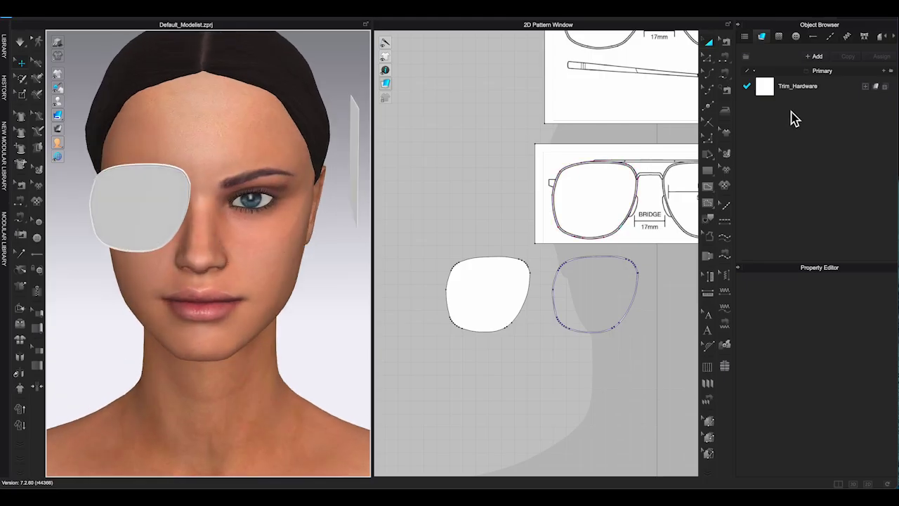
double_click(801, 88)
left_click(853, 58)
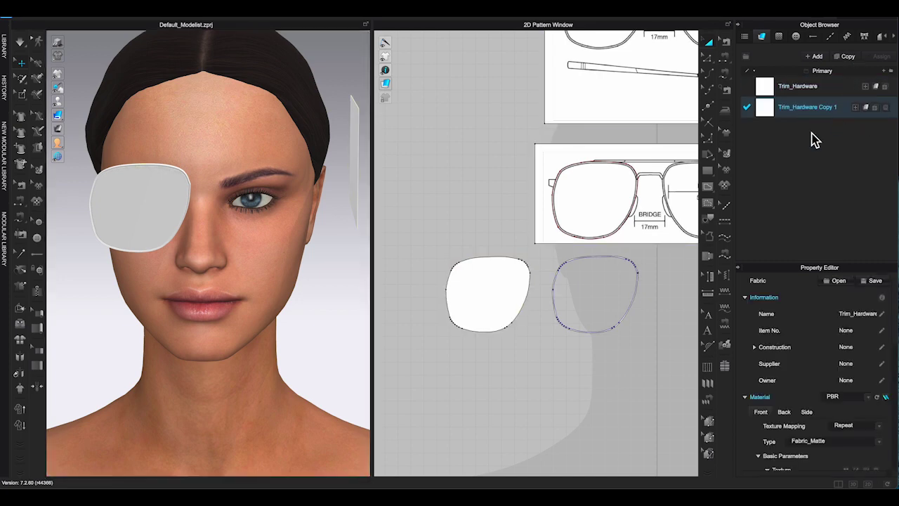
double_click(809, 90)
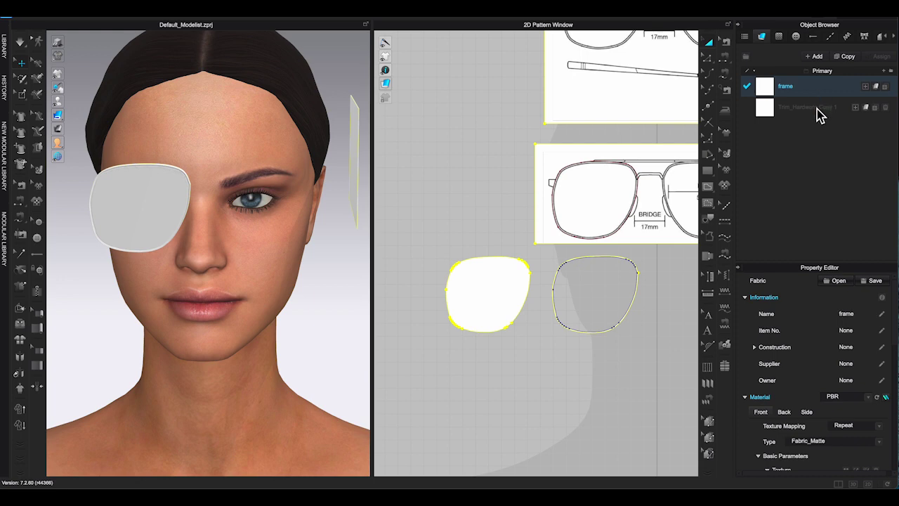
double_click(817, 111)
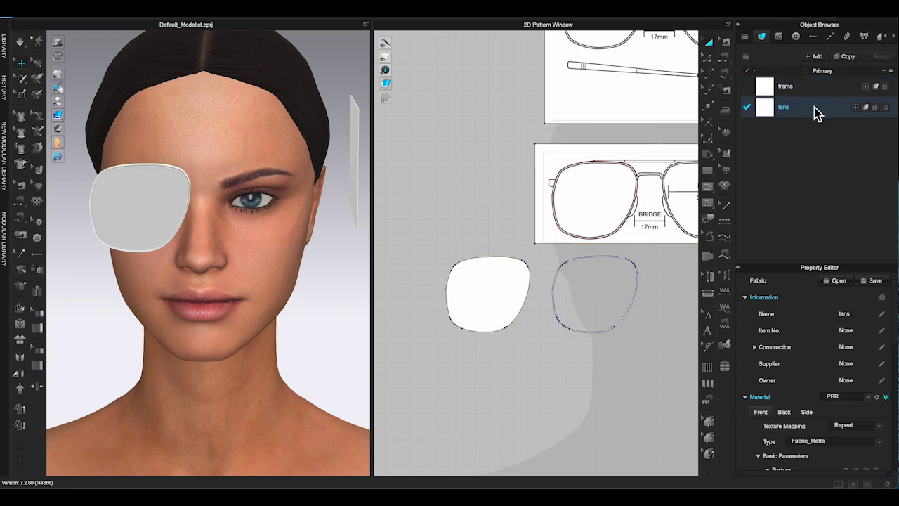
Assign the lens fabric to the inner lens pattern and set that fabric's color to Gray 2
left_click_drag(598, 257, 499, 298)
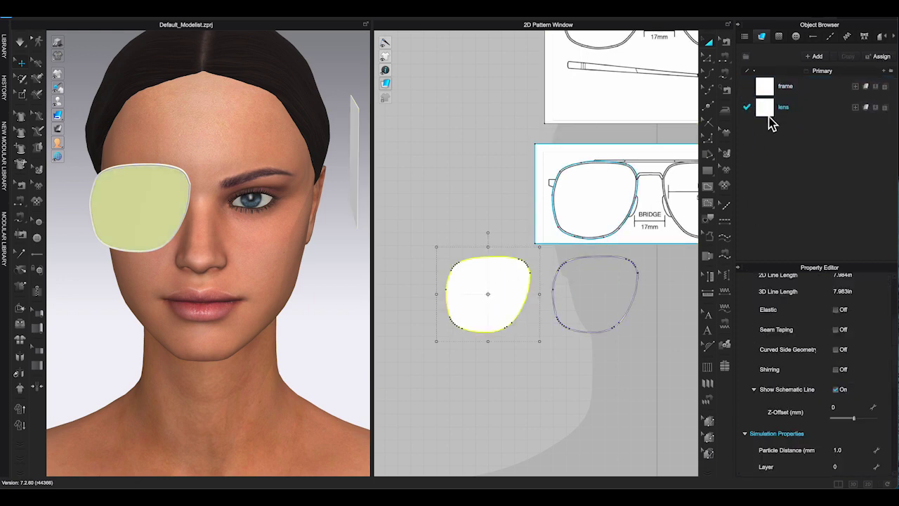
left_click(770, 116)
scroll(836, 383, "down", 5)
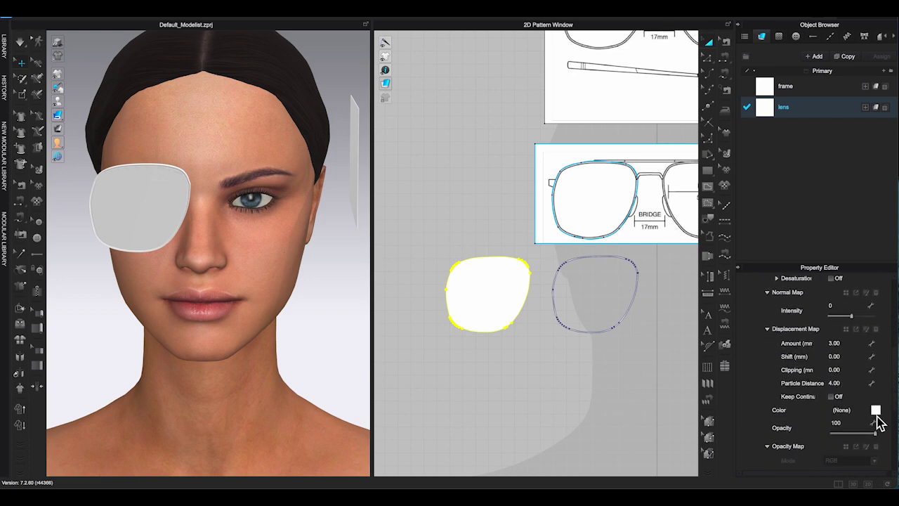
left_click(876, 410)
left_click(401, 281)
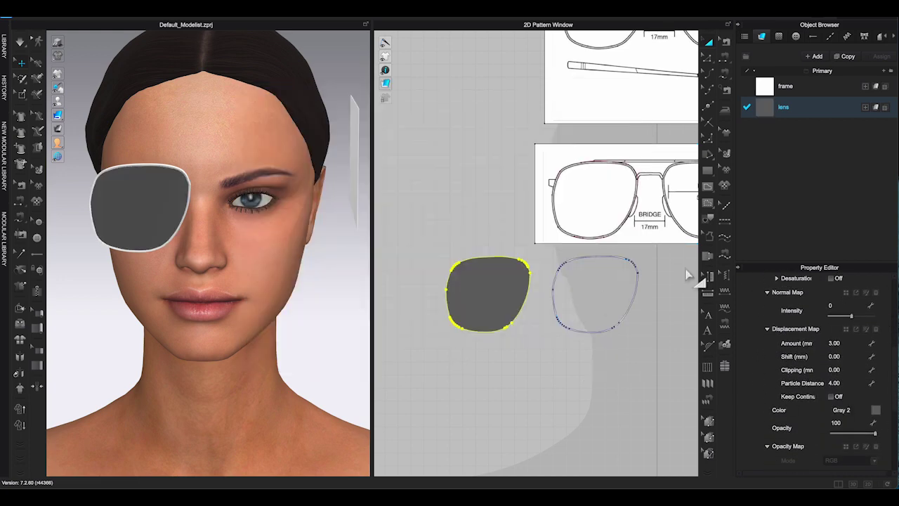
left_click(414, 360)
Create a mirrored copy of the lens and rim patterns and place it on the opposite side of the center line
scroll(850, 339, "up", 1)
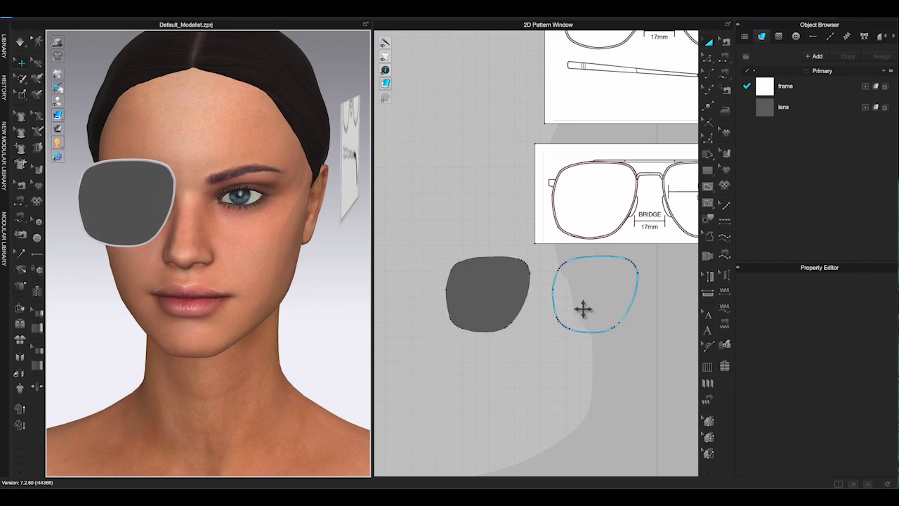
scroll(602, 316, "down", 2)
scroll(603, 318, "down", 1)
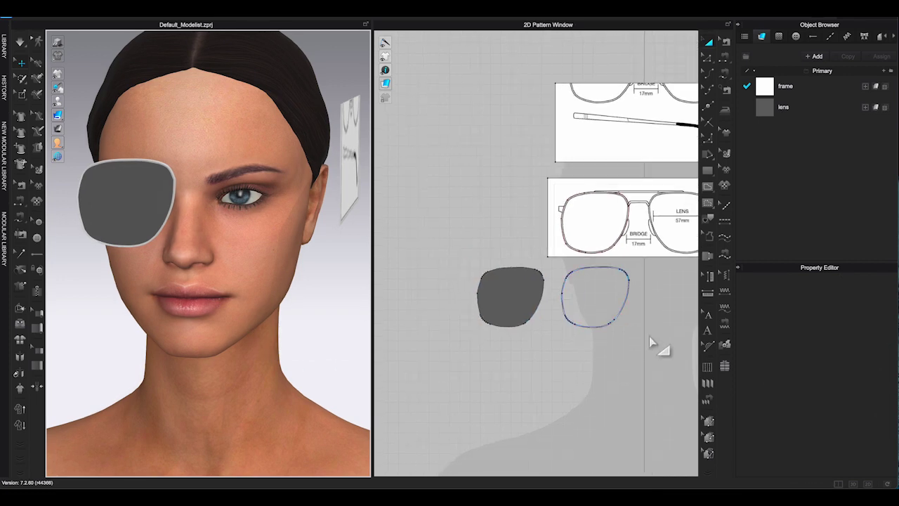
right_click_drag(650, 342, 583, 344)
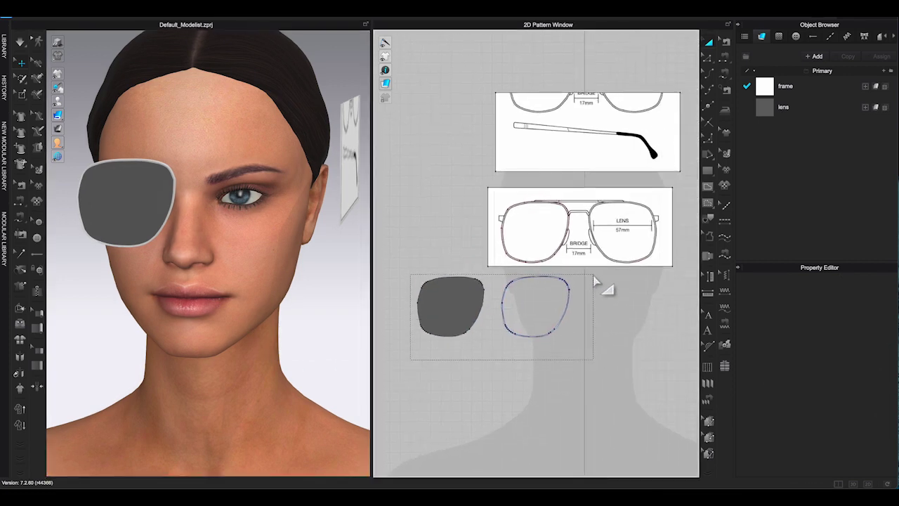
left_click_drag(590, 280, 589, 275)
right_click(460, 303)
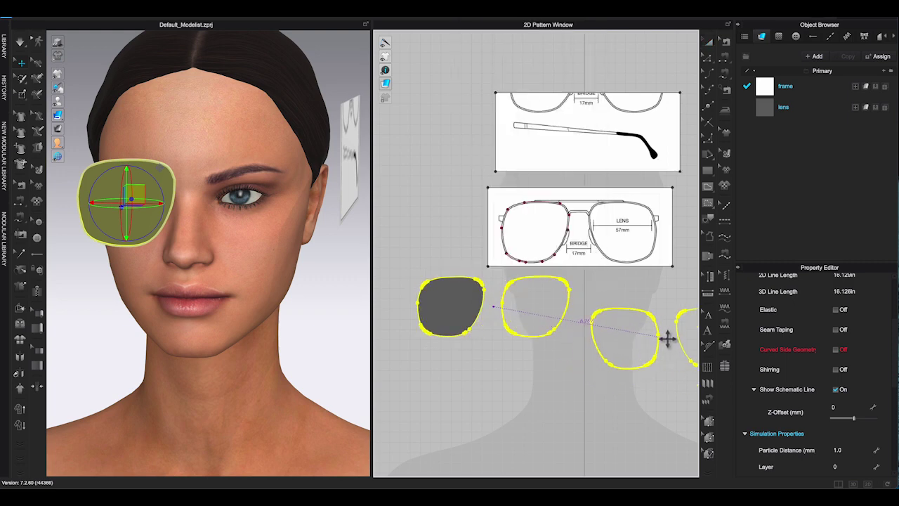
left_click(668, 316)
Examine the placement of both lenses on the avatar's face from several angles
right_click_drag(302, 246, 312, 330)
mouse_move(295, 460)
middle_mouse_down()
mouse_move(282, 255)
mouse_move(277, 348)
middle_mouse_up()
scroll(286, 261, "down", 8)
scroll(276, 355, "down", 1)
middle_click_drag(290, 393, 305, 263)
right_click_drag(305, 262, 314, 303)
middle_click_drag(315, 303, 309, 229)
scroll(303, 301, "up", 6)
middle_click_drag(283, 151, 275, 250)
right_click_drag(276, 250, 317, 304)
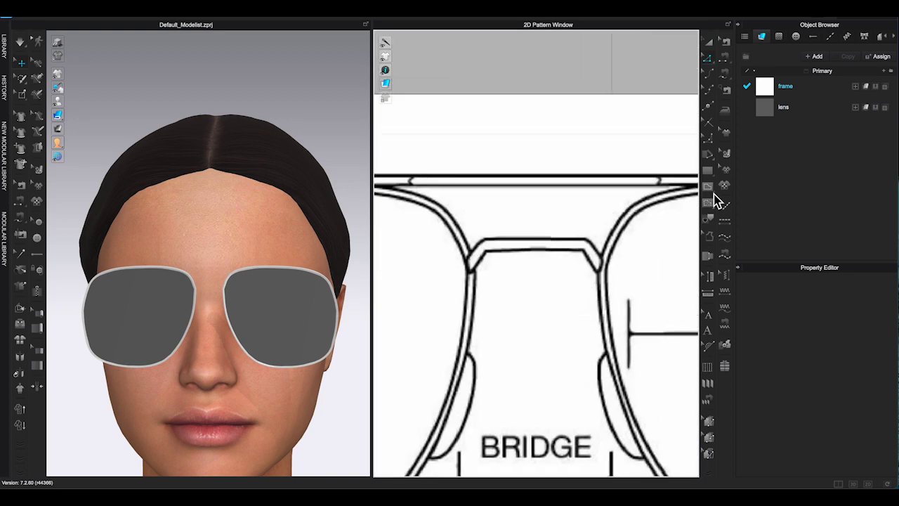
Trace the bridge piece between the lenses as a closed internal polygon with a perimeter of about 2.05 in
left_click(470, 270)
left_click(485, 251)
left_click(585, 250)
left_click(601, 262)
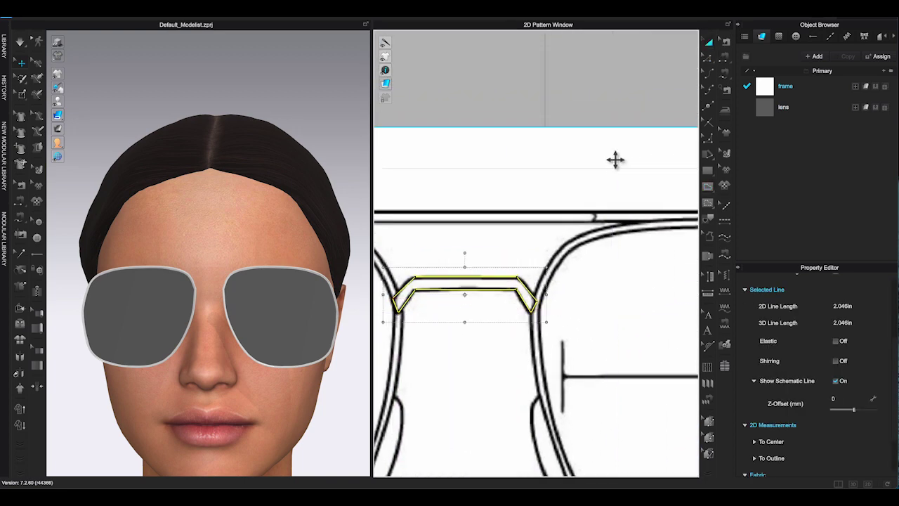
Clone the traced bridge outline as a separate pattern and place it below the rim patterns
right_click(486, 282)
left_click(516, 350)
left_click(503, 67)
scroll(612, 205, "down", 10)
middle_click_drag(622, 200, 601, 158)
left_click_drag(554, 146, 552, 348)
Trace the frame's top bar as a separate polygon pattern with a perimeter of about 6.93 in
scroll(634, 166, "up", 5)
left_click(398, 199)
key("Escape")
scroll(405, 194, "up", 2)
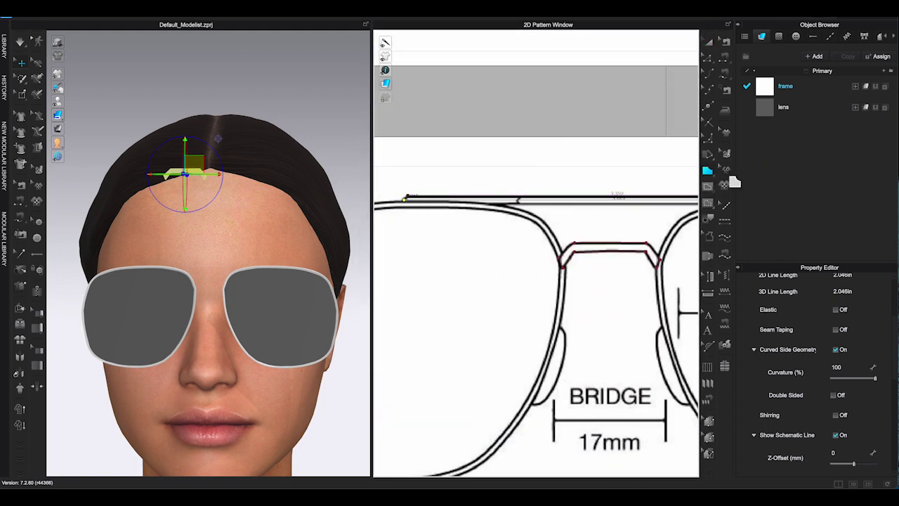
left_click(709, 42)
Move the top bar pattern off the reference drawing and place it just above the bridge pattern
right_click(564, 290)
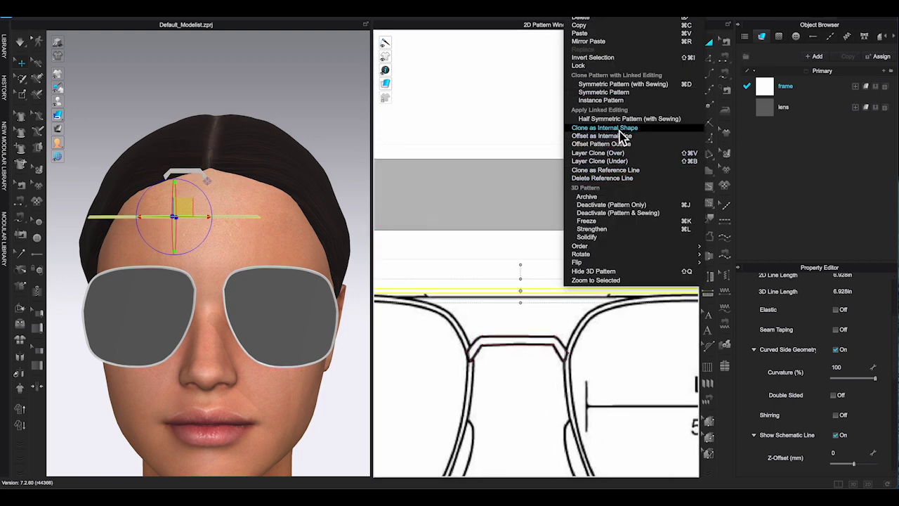
left_click(469, 186)
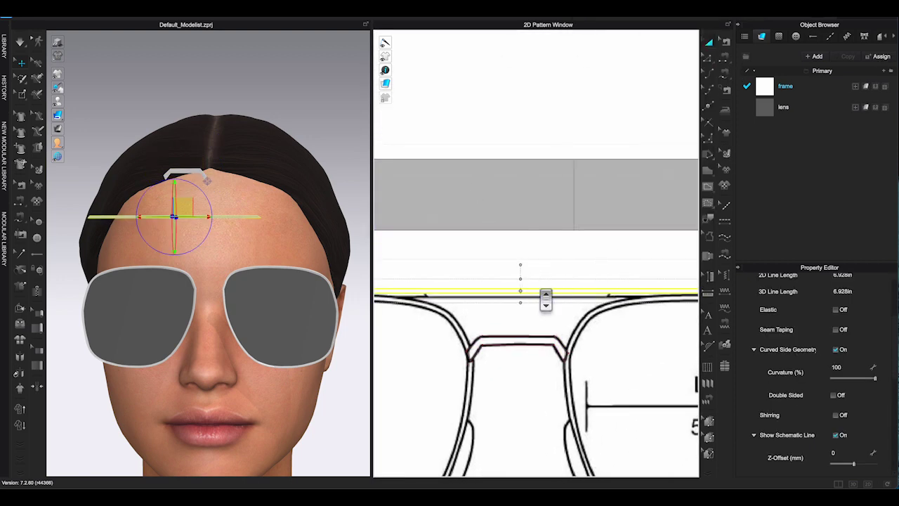
right_click(539, 288)
left_click(611, 161)
scroll(543, 260, "down", 3)
middle_click_drag(564, 416, 573, 217)
left_click(554, 295)
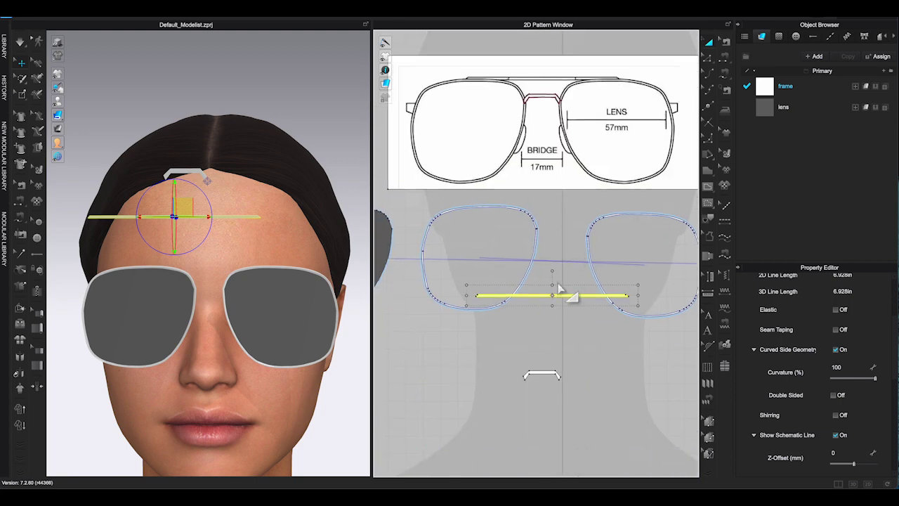
scroll(552, 404, "up", 5)
left_click(541, 412)
scroll(555, 242, "down", 5)
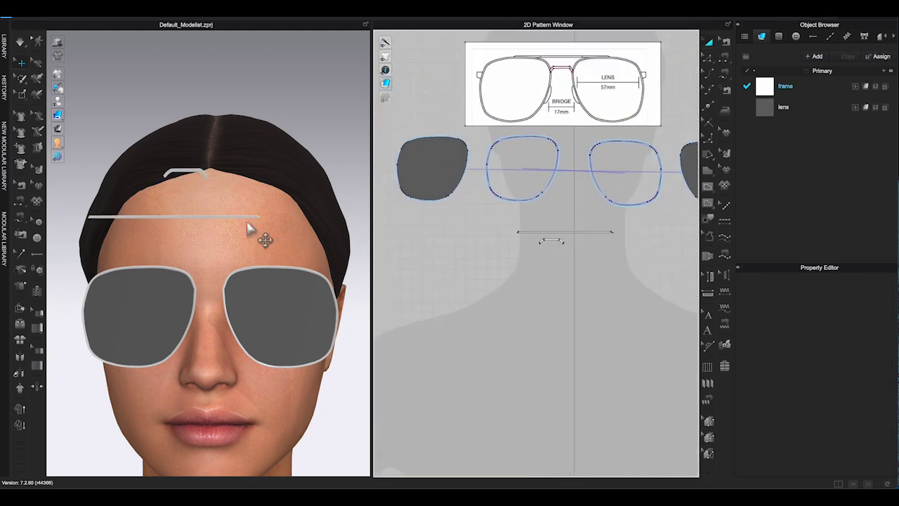
Move the bridge piece from the forehead down into the gap between the two lenses
left_click_drag(193, 172, 212, 278)
scroll(214, 279, "up", 5)
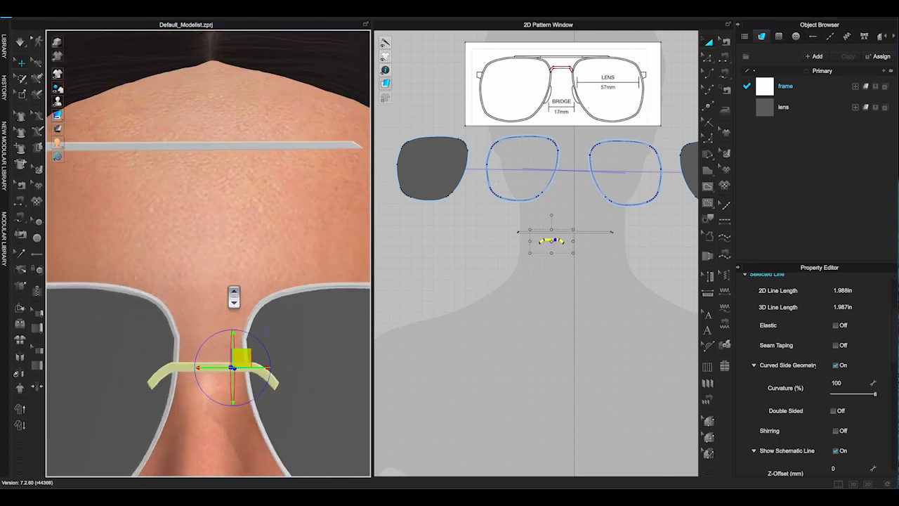
right_click_drag(213, 278, 257, 398)
left_click_drag(232, 306, 229, 72)
right_click_drag(229, 72, 214, 252)
middle_click_drag(214, 252, 349, 213)
left_click_drag(357, 95, 132, 254)
Push the bridge piece back toward the face until it sits level with the depth of the rims
right_click_drag(204, 293, 184, 295)
middle_click_drag(190, 321, 259, 323)
scroll(257, 323, "up", 5)
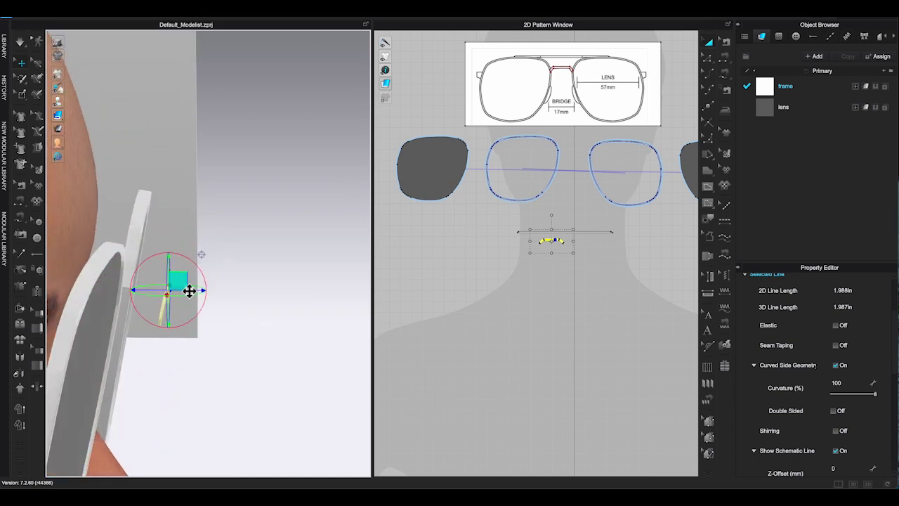
left_click_drag(188, 291, 147, 284)
right_click_drag(224, 326, 116, 320)
middle_click_drag(116, 320, 243, 298)
left_click_drag(264, 249, 244, 245)
Narrow the bridge pattern to span just the gap between the rims, with a line length of about 1.72 in
left_click(488, 310)
scroll(538, 252, "up", 4)
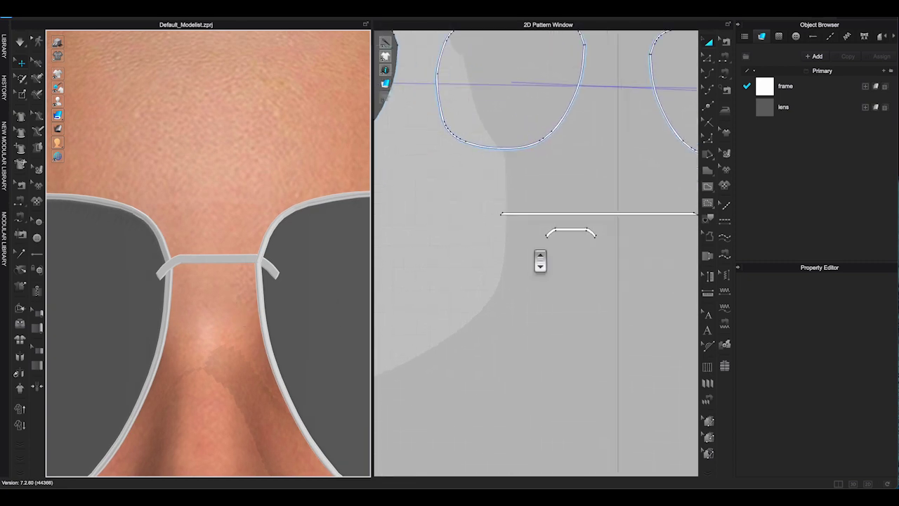
left_click(576, 231)
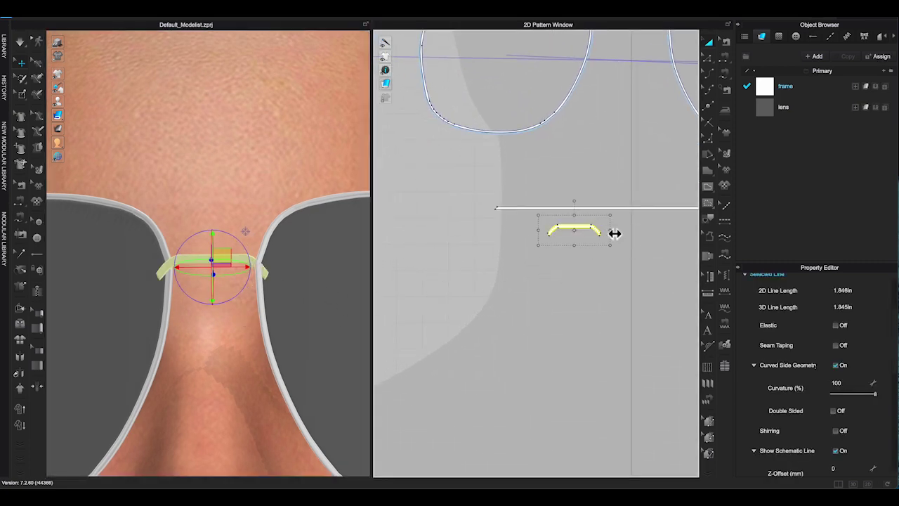
right_click_drag(255, 285, 274, 284)
scroll(545, 281, "down", 6)
scroll(556, 208, "up", 6)
scroll(578, 423, "down", 2)
right_click_drag(577, 422, 589, 227)
scroll(566, 382, "up", 4)
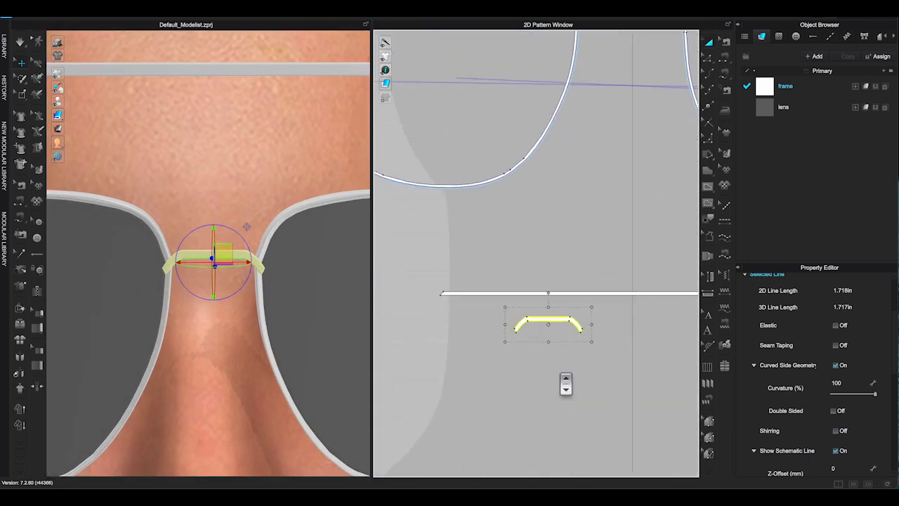
right_click_drag(231, 257, 248, 267)
left_click(652, 429)
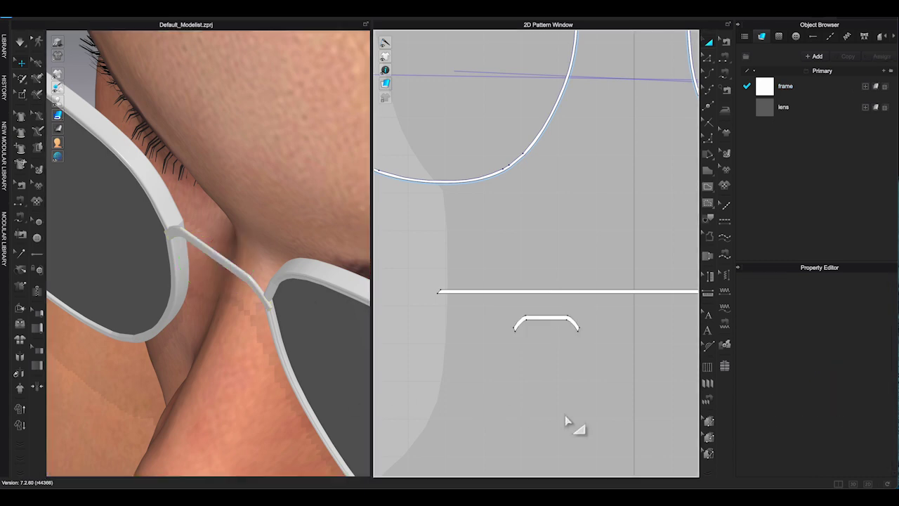
Set the bridge's additional rendering thickness to 0.5 and reduce its side curvature
left_click(594, 319)
scroll(843, 387, "down", 1)
left_click(850, 391)
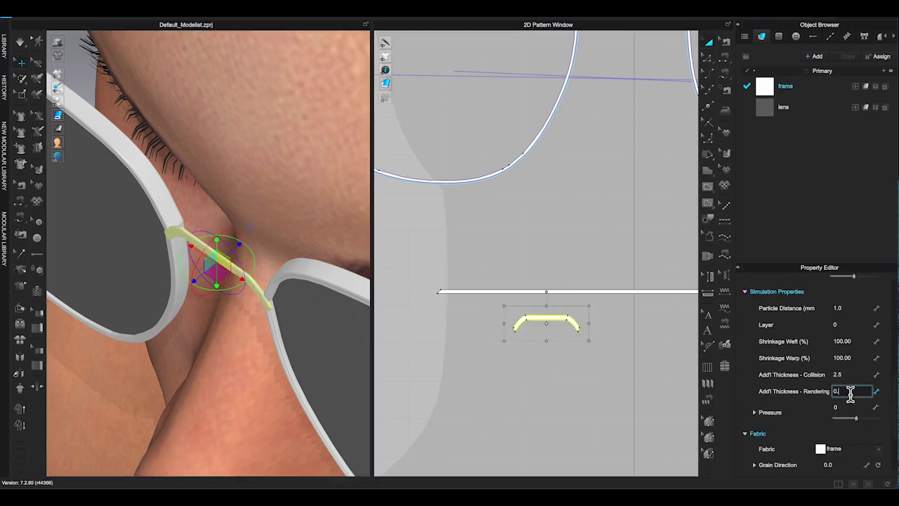
scroll(853, 349, "up", 3)
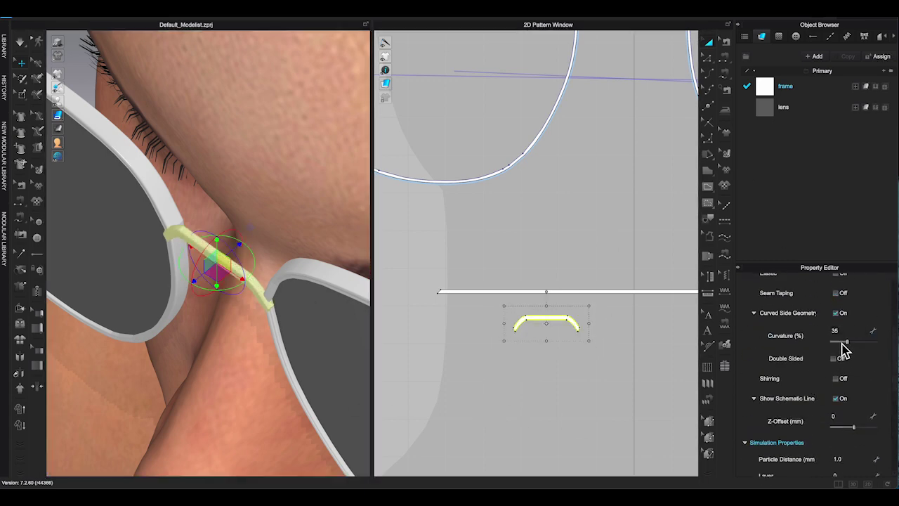
scroll(839, 401, "down", 3)
Centre the bridge between the rims and align its angle with them as seen from above
right_click_drag(155, 232, 205, 329)
right_click_drag(234, 283, 307, 304)
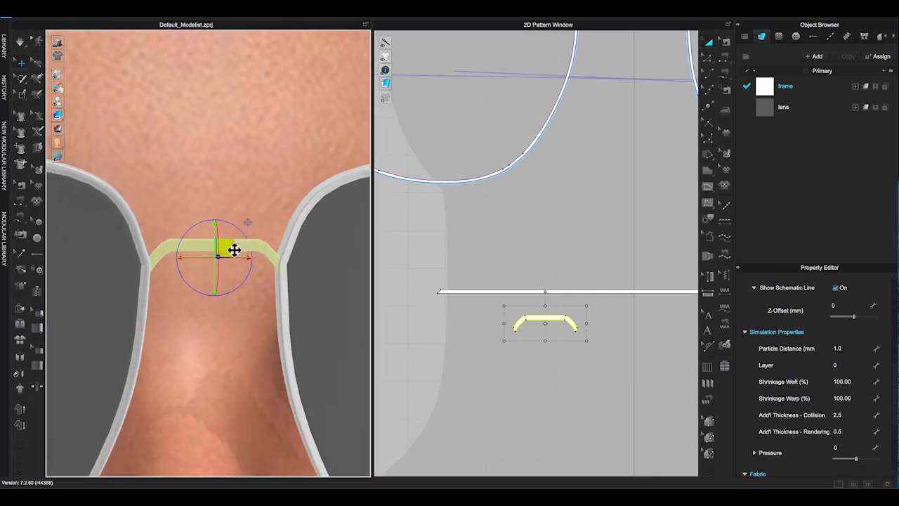
right_click_drag(232, 250, 255, 261)
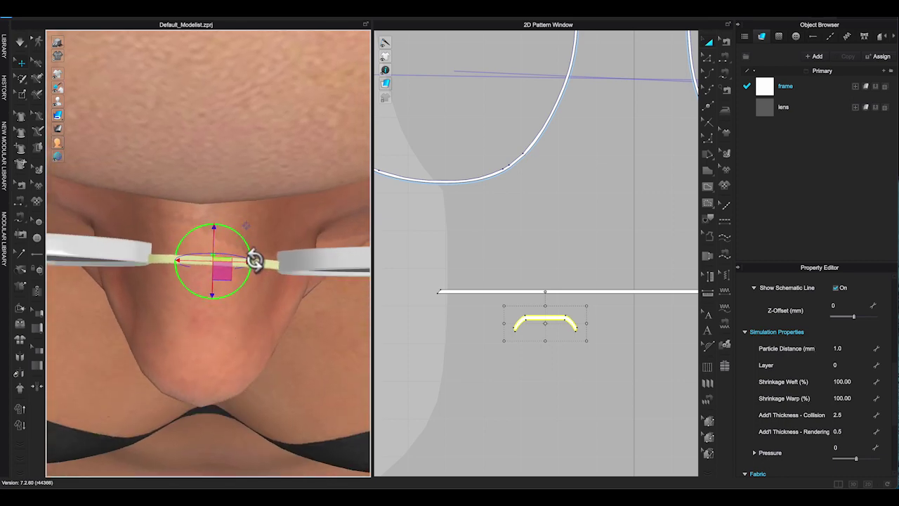
Set the top bar's particle distance to 1 mm and change its additional rendering thickness
scroll(520, 246, "down", 5)
left_click(524, 273)
scroll(332, 280, "down", 8)
left_click(859, 351)
type("1")
key("Return")
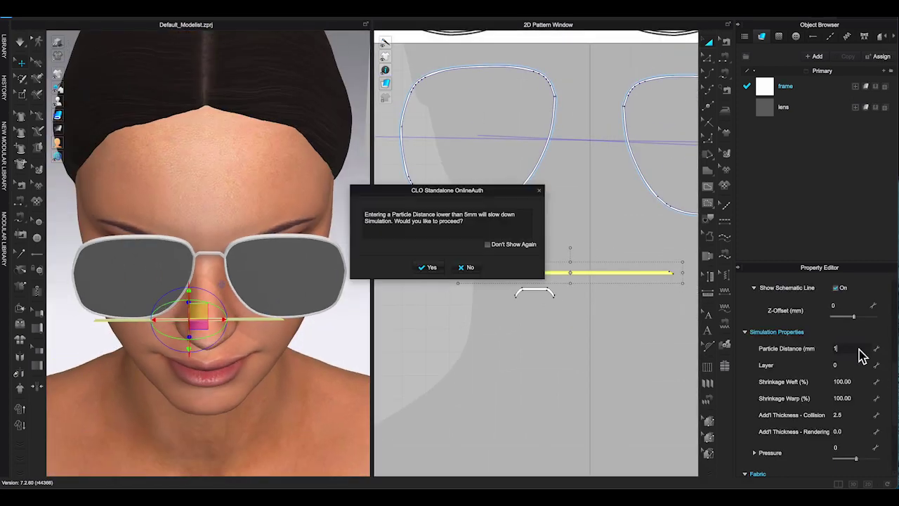
left_click(429, 267)
left_click(854, 433)
Position the top bar across the upper edges of both rims, above the bridge
scroll(826, 378, "up", 3)
right_click_drag(209, 325, 310, 319)
scroll(288, 368, "up", 3)
left_click(853, 484)
scroll(594, 374, "up", 8)
right_click_drag(598, 378, 640, 387)
middle_click_drag(640, 387, 653, 288)
left_click_drag(590, 180, 578, 178)
right_click_drag(577, 179, 608, 275)
scroll(608, 275, "down", 4)
Draw a small curved pad arm pattern between the rim patterns and set its particle distance to 1 mm
key("2")
scroll(631, 299, "down", 4)
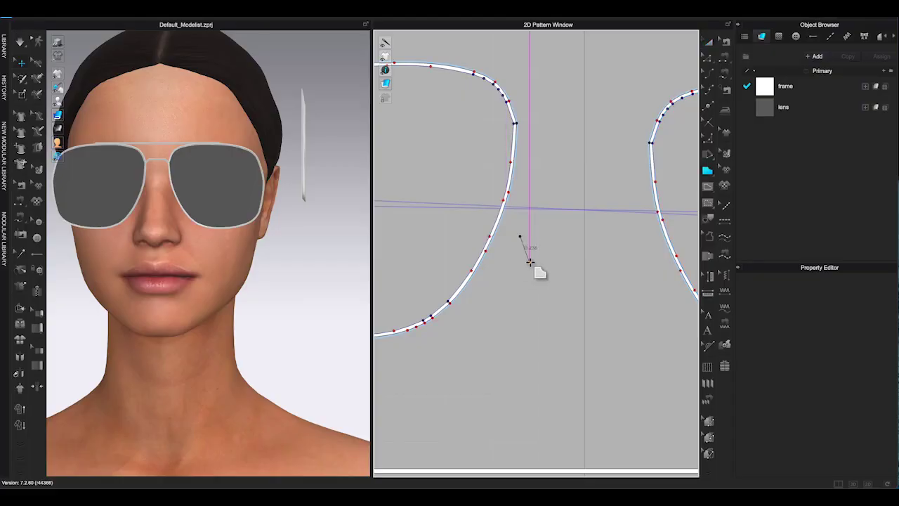
scroll(538, 284, "up", 3)
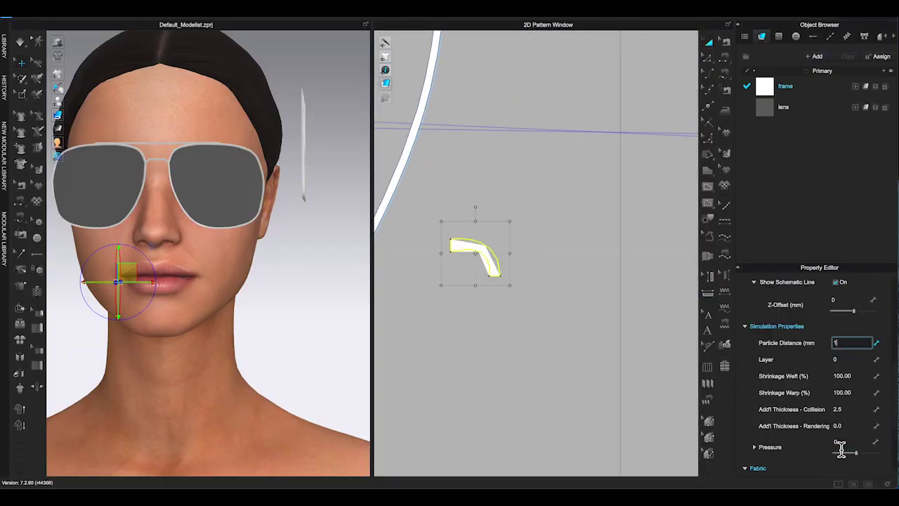
Set the pad arm's additional rendering thickness to 0.2 and slim its outline by adjusting the end point
scroll(854, 378, "down", 3)
left_click(854, 375)
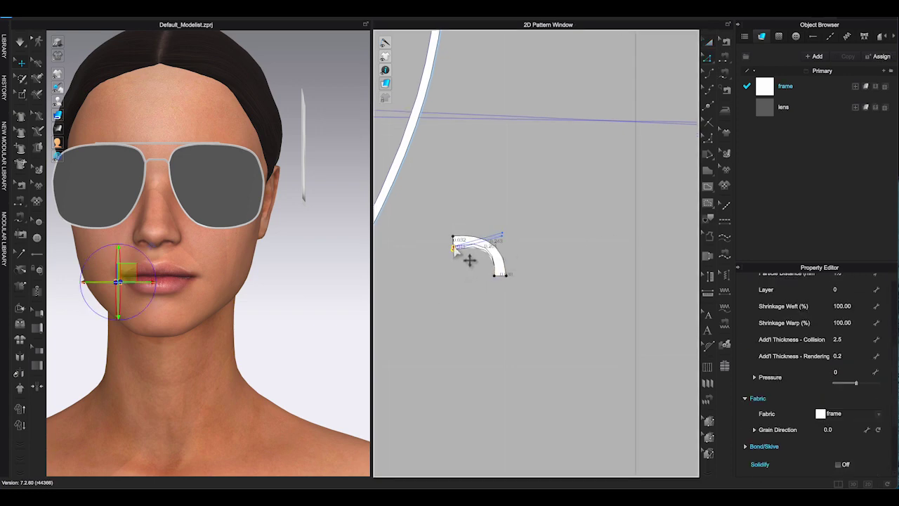
left_click_drag(470, 257, 520, 253)
Move the pad arm toward the glasses near the nose and hide the avatar
scroll(844, 380, "up", 5)
scroll(187, 201, "up", 10)
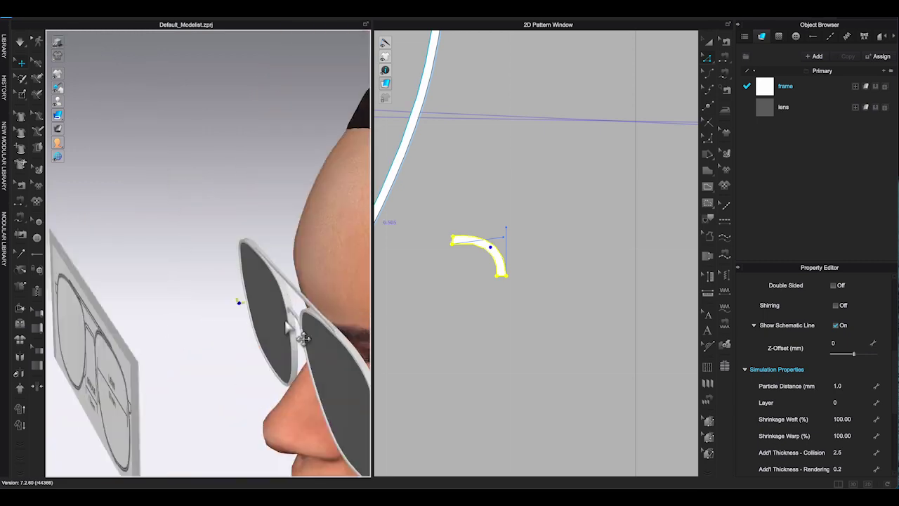
right_click_drag(287, 327, 247, 344)
left_click_drag(242, 342, 205, 395)
scroll(207, 394, "down", 3)
right_click_drag(207, 393, 217, 444)
scroll(180, 255, "up", 5)
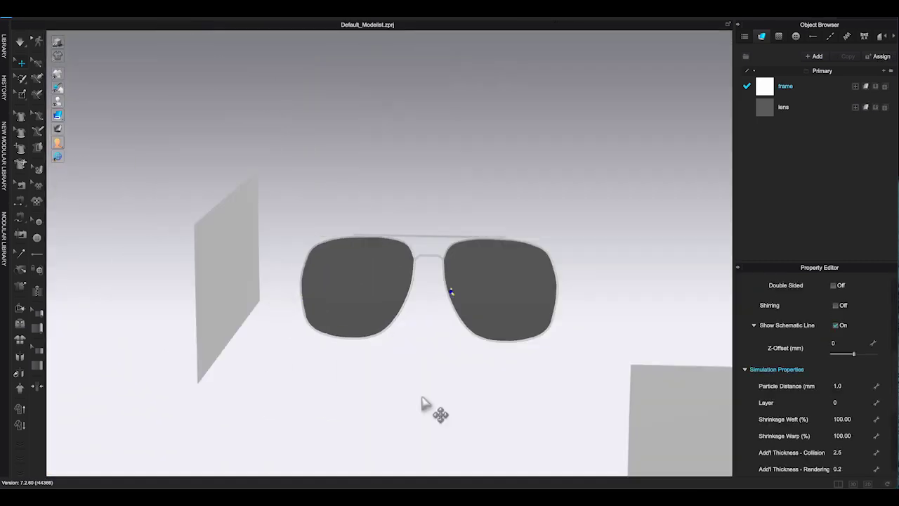
Attach the pad arm to the inner edge of one rim beside the nose
scroll(428, 331, "up", 5)
scroll(429, 331, "down", 5)
right_click_drag(429, 332, 295, 310)
scroll(294, 310, "up", 5)
right_click_drag(264, 283, 184, 372)
left_click(213, 298)
left_click(142, 323)
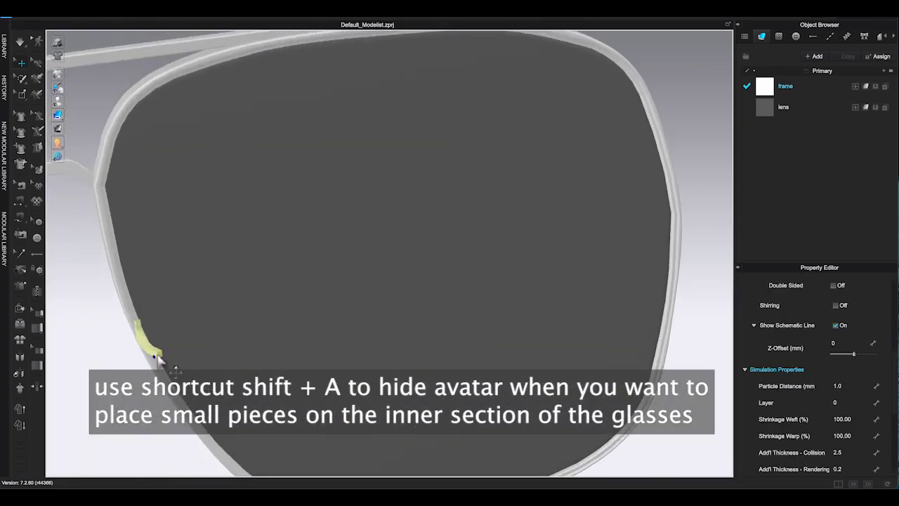
Draw an oval nose pad pattern with a particle distance of 1 mm and a side curvature of 63%
scroll(158, 359, "down", 8)
scroll(361, 331, "up", 6)
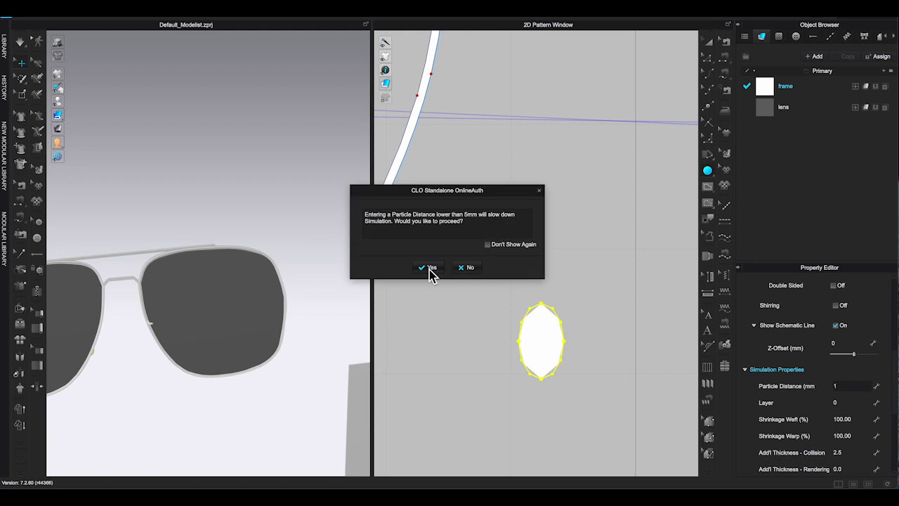
left_click(432, 273)
scroll(856, 457, "down", 3)
key("Return")
scroll(857, 335, "up", 3)
scroll(184, 351, "down", 5)
Place the nose pad on its pad arm, and copy and mirror-paste both pieces for the other side
right_click_drag(140, 351, 752, 472)
scroll(281, 338, "down", 3)
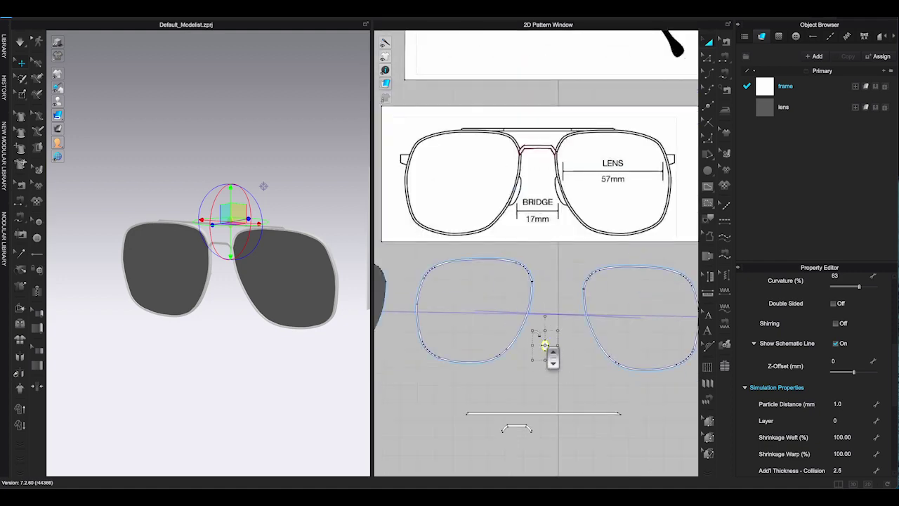
key("2")
right_click_drag(233, 279, 177, 315)
left_click(143, 303)
scroll(141, 267, "up", 5)
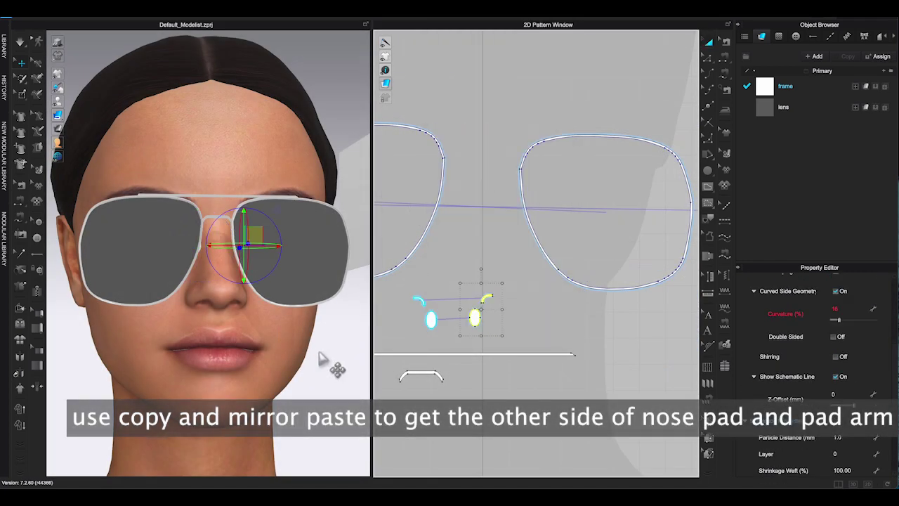
Hide the avatar and shift the nose pad and pad arm together toward the inner edge of the rim
right_click_drag(323, 355, 295, 314)
scroll(295, 314, "down", 2)
left_click(73, 102)
scroll(234, 247, "up", 5)
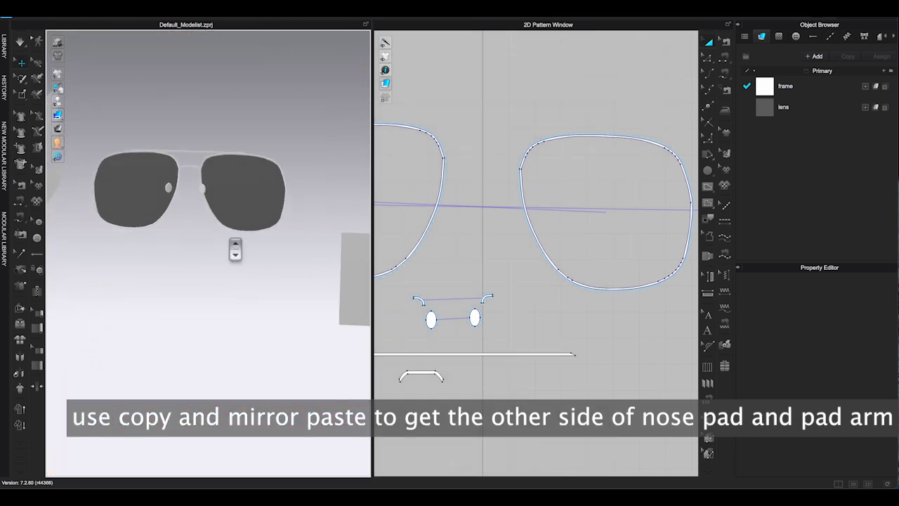
middle_click_drag(234, 247, 242, 418)
left_click_drag(467, 277, 534, 353)
left_click_drag(134, 302, 153, 302)
right_click_drag(153, 302, 119, 330)
Refine the height and depth of the nose pad and pad arm against the rim
left_click(155, 306)
scroll(155, 330, "up", 5)
middle_click_drag(155, 330, 256, 260)
left_click_drag(177, 321, 177, 316)
right_click_drag(173, 316, 451, 280)
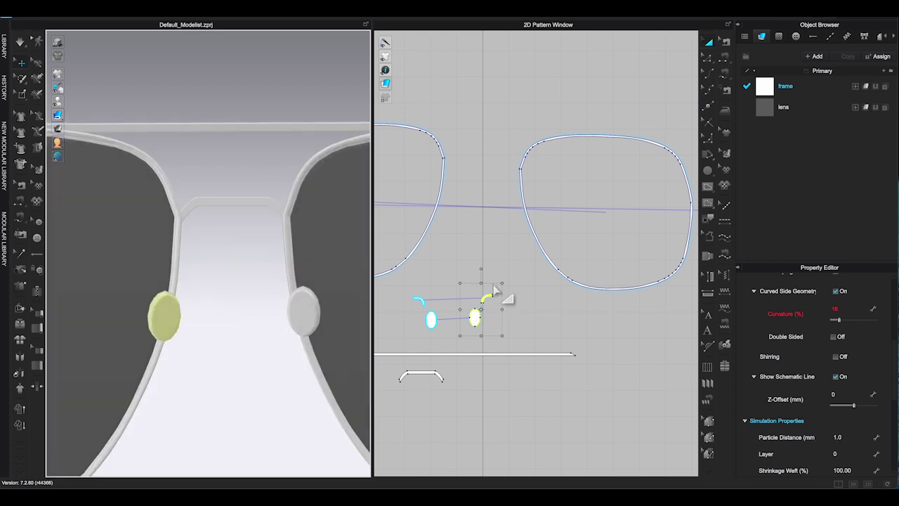
Fine-tune the nose pad's position and angle on its own, leaving the pad arm in place
left_click(164, 313)
right_click_drag(160, 306, 226, 345)
left_click(161, 311)
right_click_drag(161, 312, 419, 302)
left_click(159, 309)
key("2")
left_click(239, 322)
left_click(475, 318)
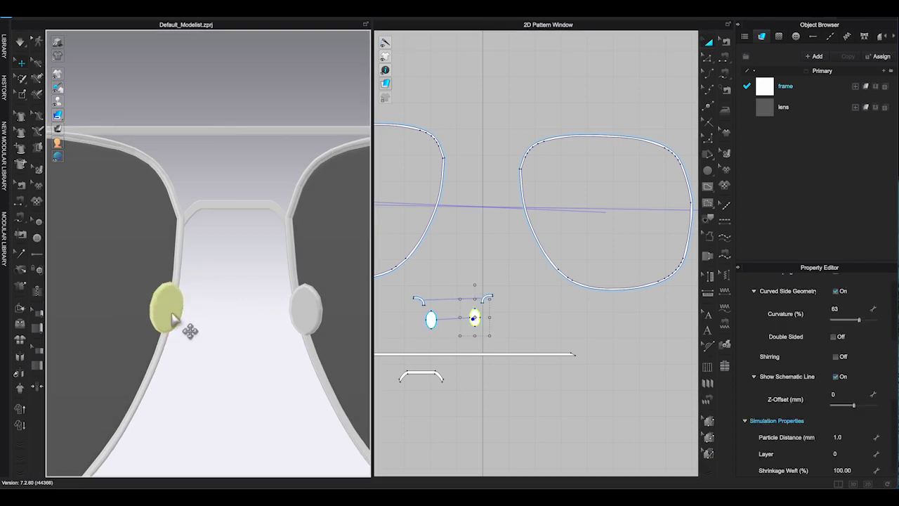
left_click(210, 320)
right_click_drag(209, 320, 224, 287)
Show the avatar again with the glasses on its face
scroll(225, 287, "down", 10)
key("2")
left_click(58, 143)
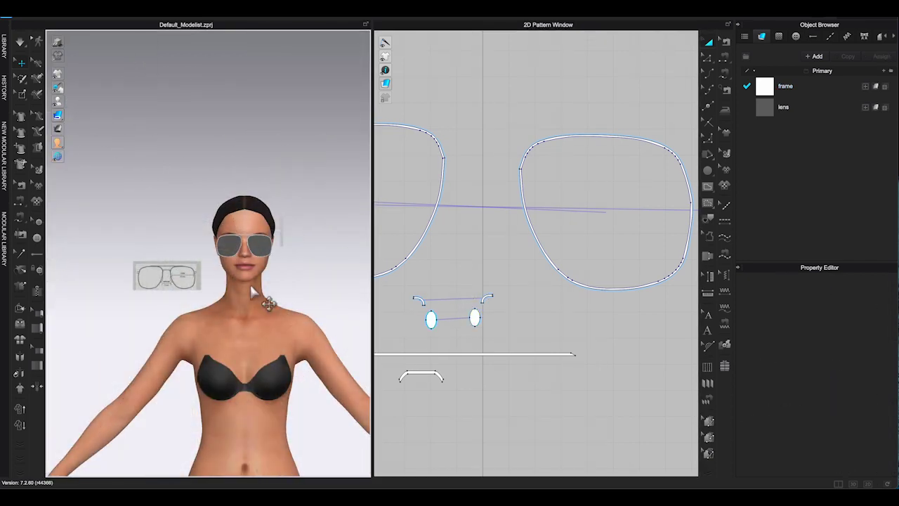
Trace the straight temple arm on the side-view reference drawing as a closed internal polygon, excluding the black tip
scroll(550, 295, "up", 2)
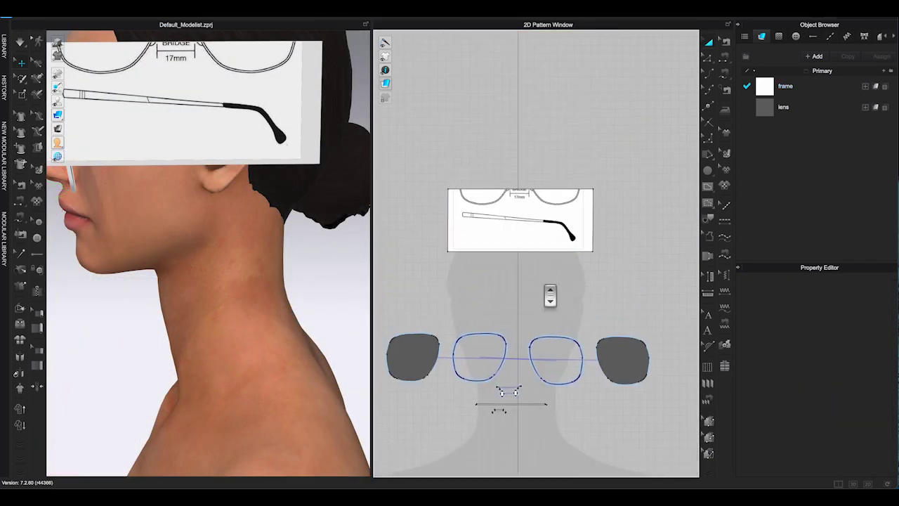
scroll(550, 295, "up", 5)
middle_click_drag(484, 126, 520, 222)
left_click(868, 484)
middle_click_drag(508, 257, 552, 298)
left_click(707, 186)
left_click(491, 250)
left_click(85, 209)
left_click_drag(90, 233, 112, 238)
left_click(491, 258)
double_click(491, 250)
Clone the traced temple arm outline as a separate pattern and place it below the reference drawing
left_click(709, 43)
middle_click_drag(205, 301, 359, 215)
right_click(359, 215)
left_click(383, 331)
left_click(225, 436)
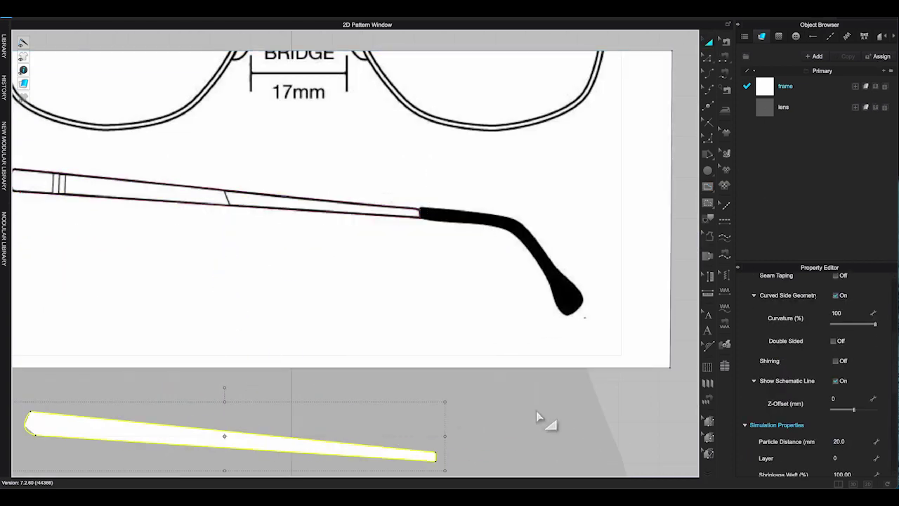
Reshape the rounded front end of the temple arm pattern by adjusting its corner point and curve
scroll(535, 416, "down", 2)
left_click(621, 343)
scroll(231, 393, "up", 5)
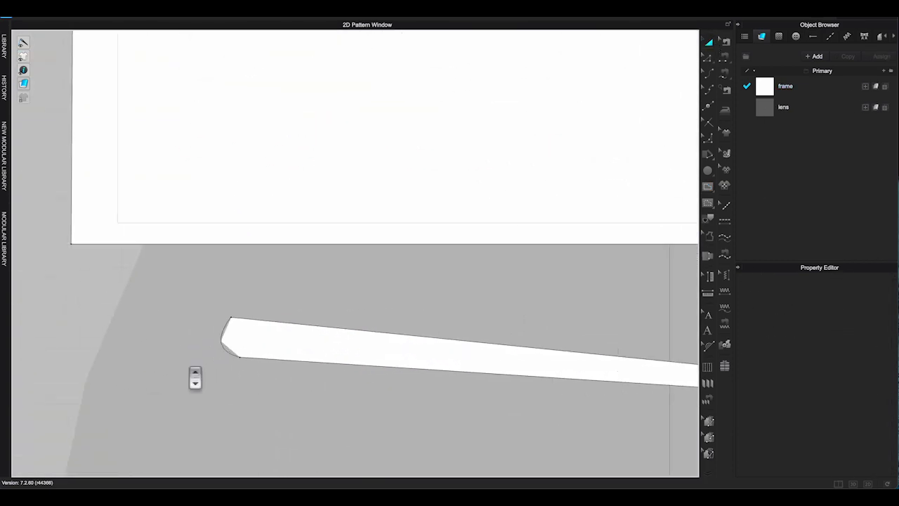
left_click(234, 358)
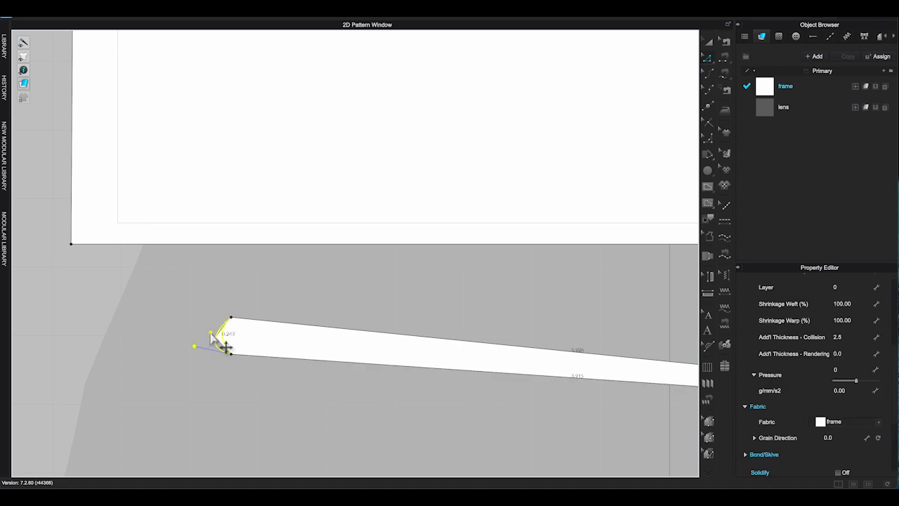
left_click_drag(211, 333, 215, 327)
left_click(425, 295)
Duplicate the frame fabric for use on the temple tip
scroll(426, 295, "down", 4)
middle_click_drag(429, 298, 224, 312)
left_click(799, 87)
left_click(847, 57)
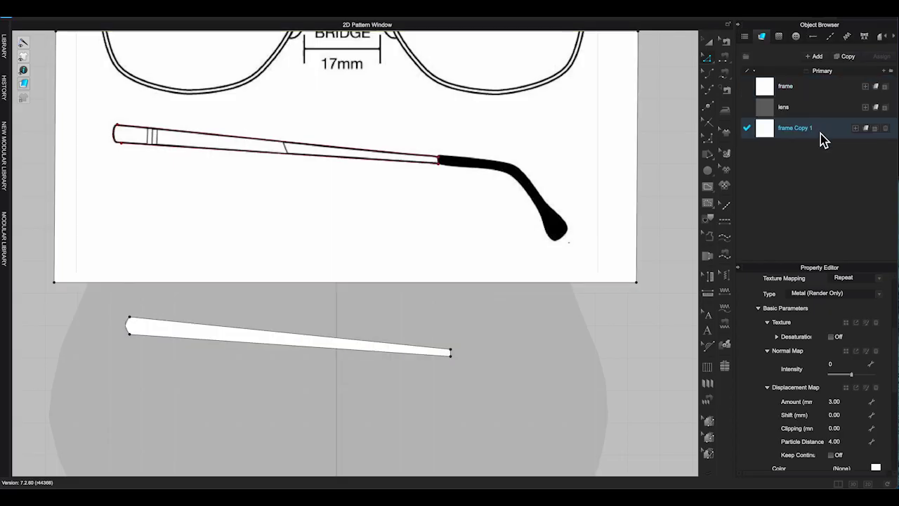
scroll(504, 133, "up", 3)
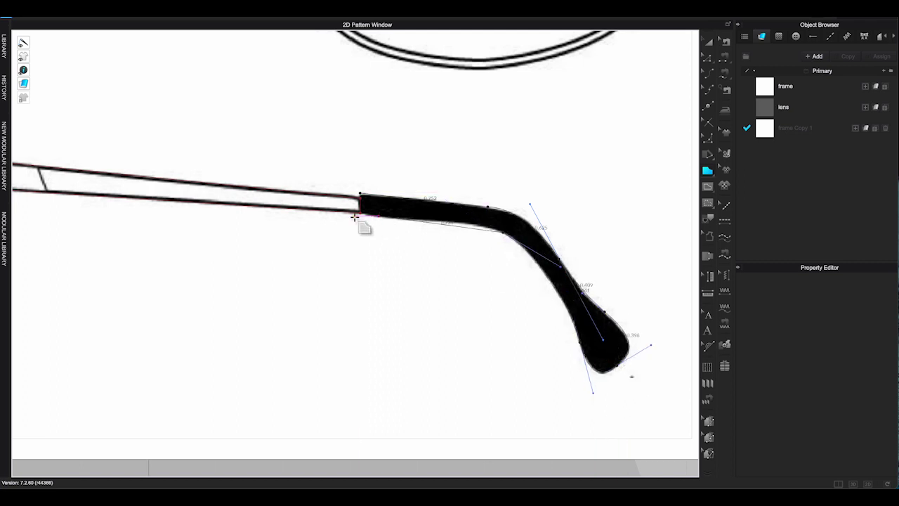
scroll(362, 215, "up", 3)
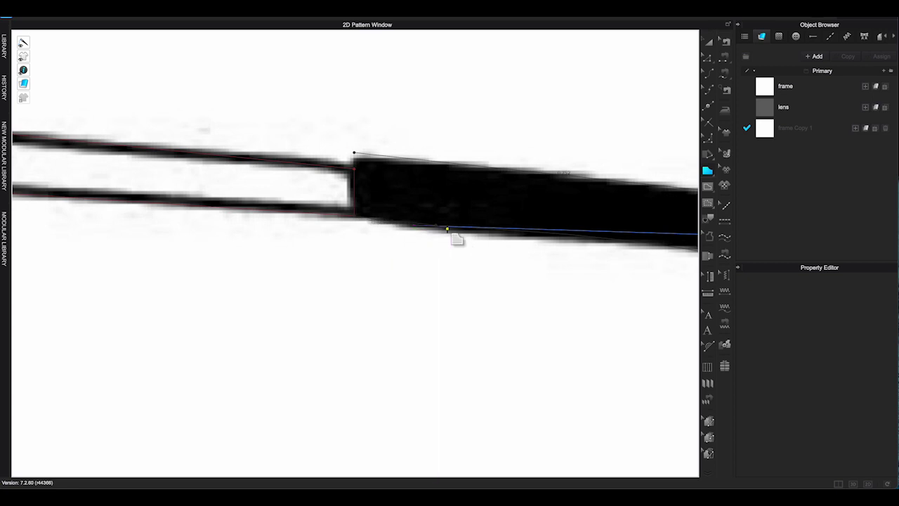
scroll(491, 245, "down", 3)
Delete the temple arm outline traced on the reference drawing
scroll(538, 202, "down", 3)
left_click_drag(104, 147, 459, 232)
key("Delete")
Trace the black temple tip on the reference drawing as a closed curved internal polygon with a perimeter of about 4.15 in
key("g")
scroll(445, 215, "up", 3)
scroll(446, 216, "up", 1)
middle_click_drag(446, 215, 376, 203)
left_click(351, 188)
left_click_drag(427, 197, 532, 257)
left_click(427, 198)
left_click(508, 226)
left_click_drag(554, 303, 576, 275)
left_click(555, 303)
left_click(585, 334)
left_click(597, 300)
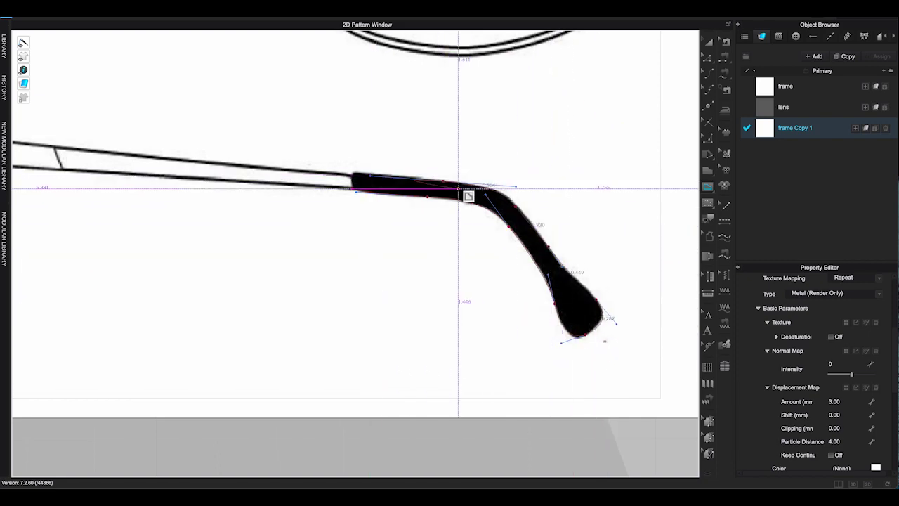
Clone the temple tip outline as a separate pattern and place it at the narrow end of the temple arm pattern
scroll(349, 206, "up", 2)
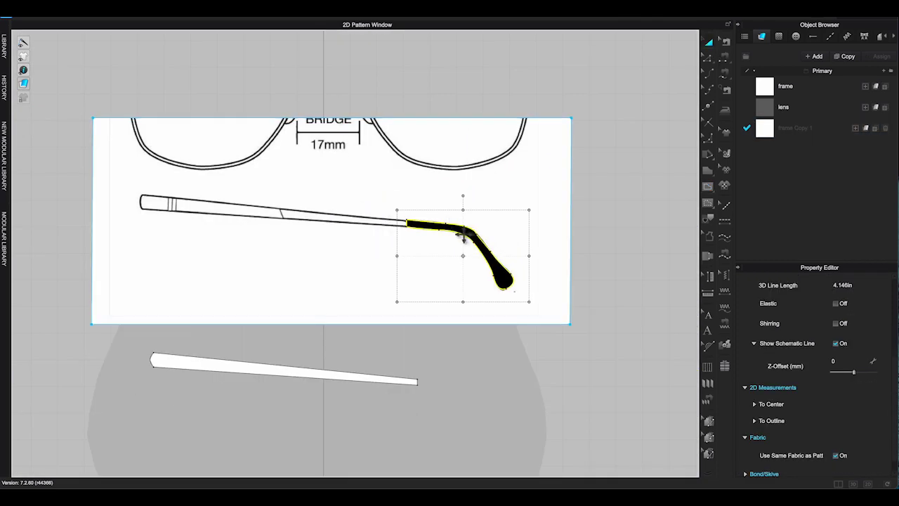
left_click_drag(471, 250, 484, 411)
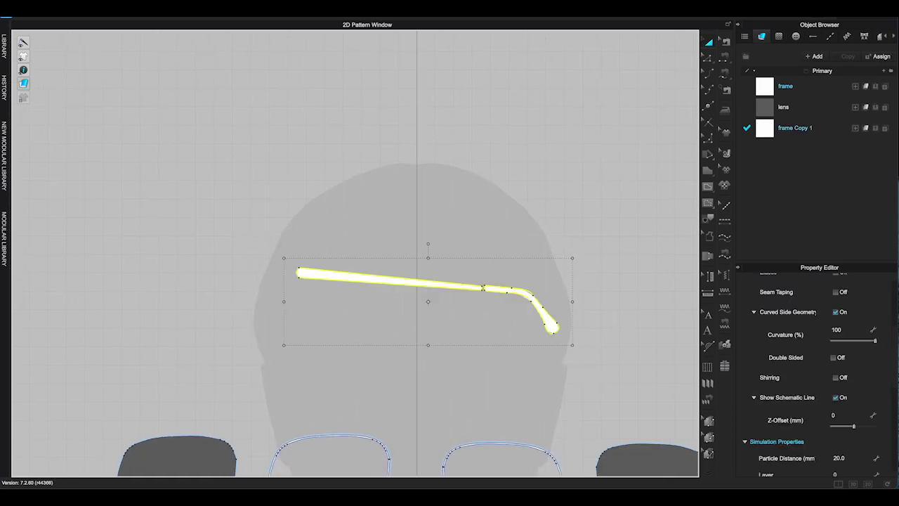
scroll(813, 375, "down", 1)
left_click(426, 265)
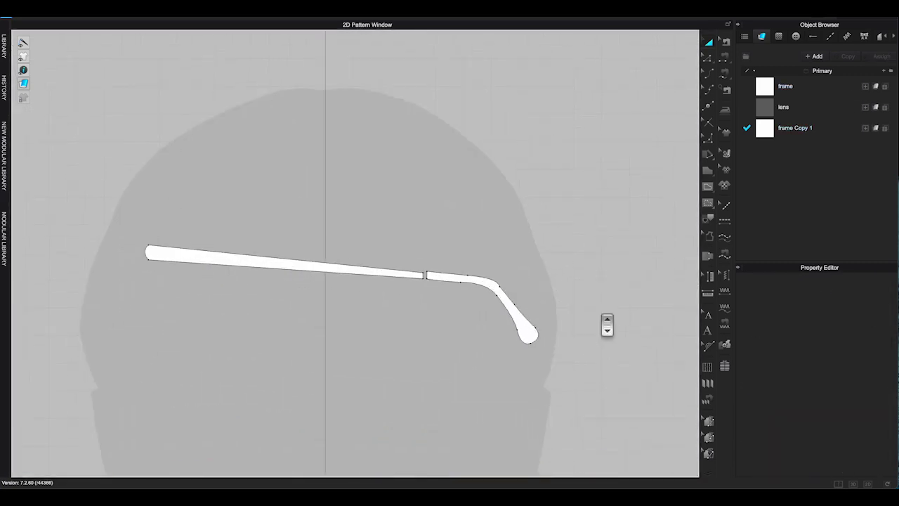
Set the additional rendering thickness to 0.5 for the temple arm and 2.0 for the temple tip
scroll(327, 204, "down", 2)
left_click(330, 222)
left_click(850, 411)
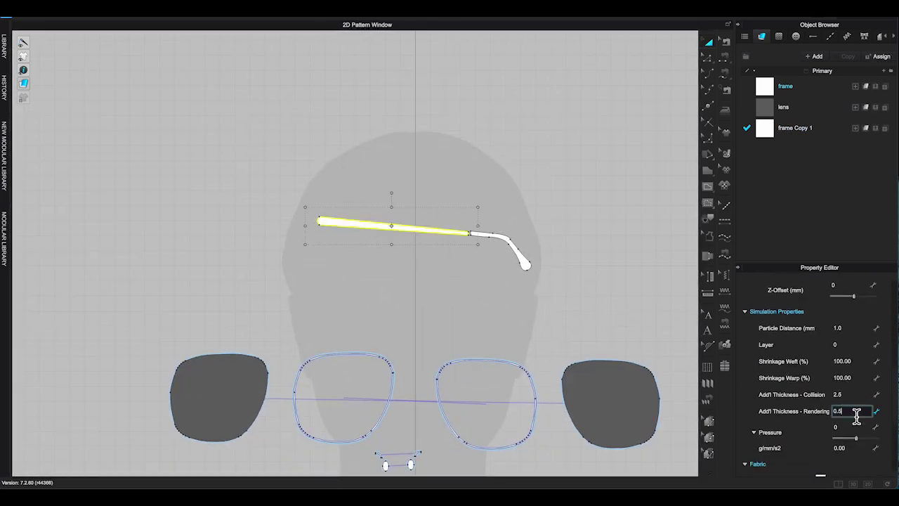
left_click(618, 216)
left_click(858, 431)
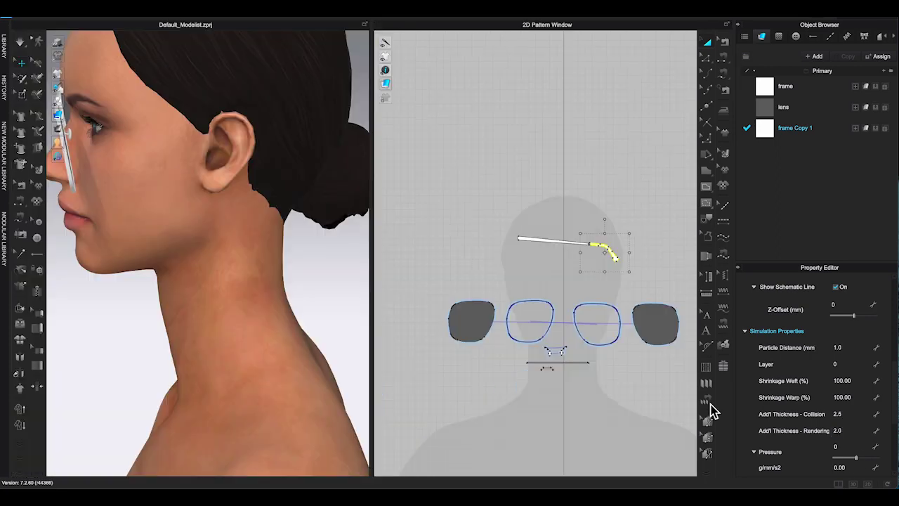
Select the temple arm and tip together and move them beside the avatar's head up to ear height
scroll(232, 260, "down", 5)
left_click_drag(500, 194, 641, 282)
scroll(301, 278, "down", 1)
right_click_drag(300, 279, 237, 330)
left_click_drag(155, 175, 103, 176)
left_click_drag(496, 201, 650, 304)
left_click_drag(141, 213, 174, 118)
key("2")
key("6")
scroll(293, 296, "up", 3)
Refine the temple arm and tip placement so they run along the side of the head and over the ear
left_click_drag(239, 211, 231, 244)
key("2")
key("6")
scroll(276, 267, "up", 3)
right_click_drag(276, 267, 358, 278)
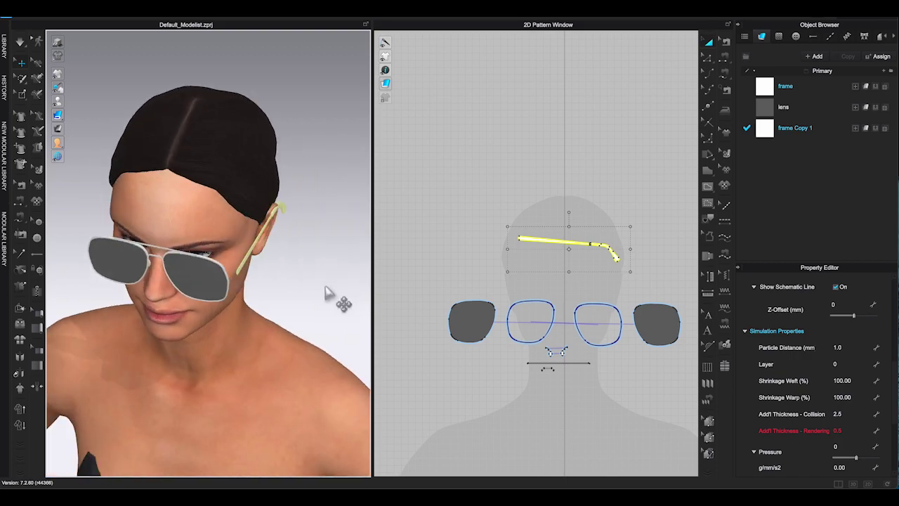
left_click_drag(496, 201, 645, 302)
scroll(304, 269, "up", 3)
right_click_drag(305, 269, 239, 254)
left_click_drag(309, 227, 297, 212)
right_click_drag(297, 212, 346, 295)
Draw three internal lines across the width of the temple arm pattern, spaced along its length
key("g")
scroll(584, 277, "up", 8)
scroll(616, 281, "up", 1)
scroll(616, 281, "up", 2)
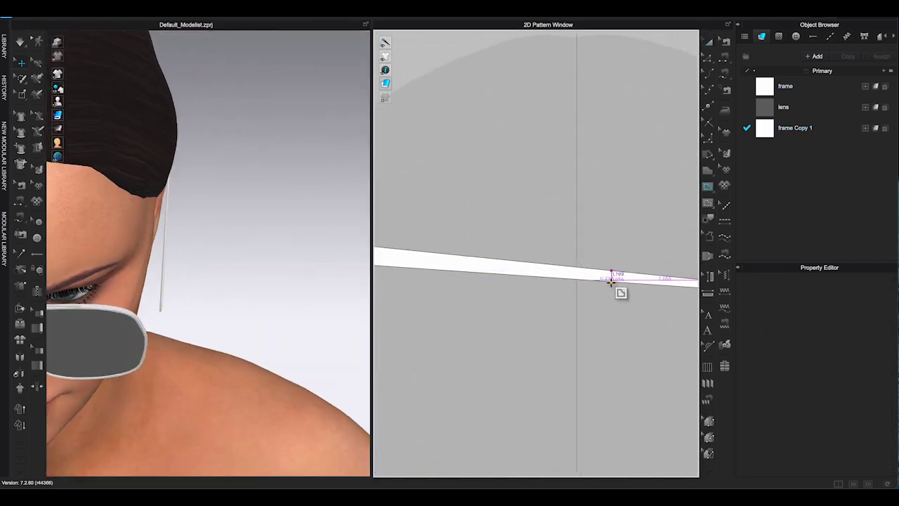
left_click(536, 266)
scroll(534, 259, "up", 4)
left_click(534, 258)
double_click(536, 290)
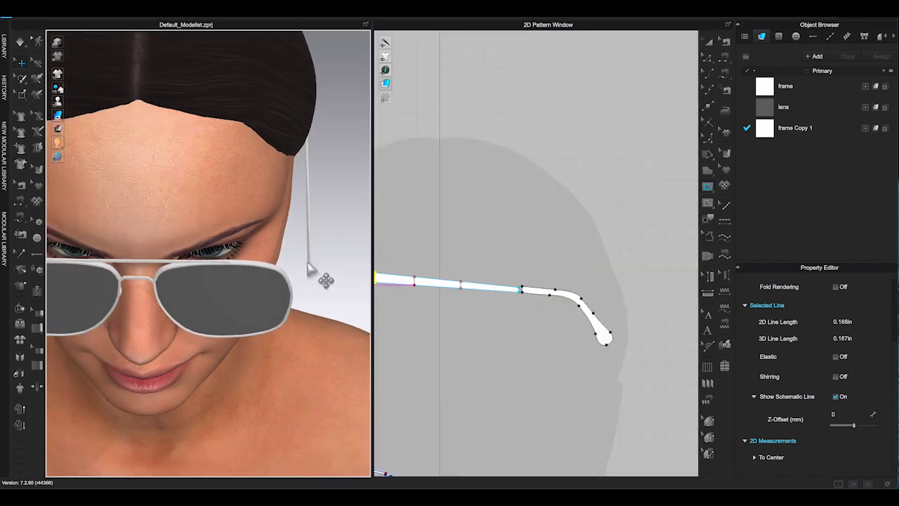
Use Fold Arrangement on the temple arm's internal lines to curve the arm slightly around the head
mouse_move(311, 270)
right_mouse_down()
mouse_move(300, 229)
mouse_move(257, 297)
mouse_move(274, 308)
mouse_move(185, 279)
mouse_move(171, 264)
right_mouse_up()
left_click(19, 312)
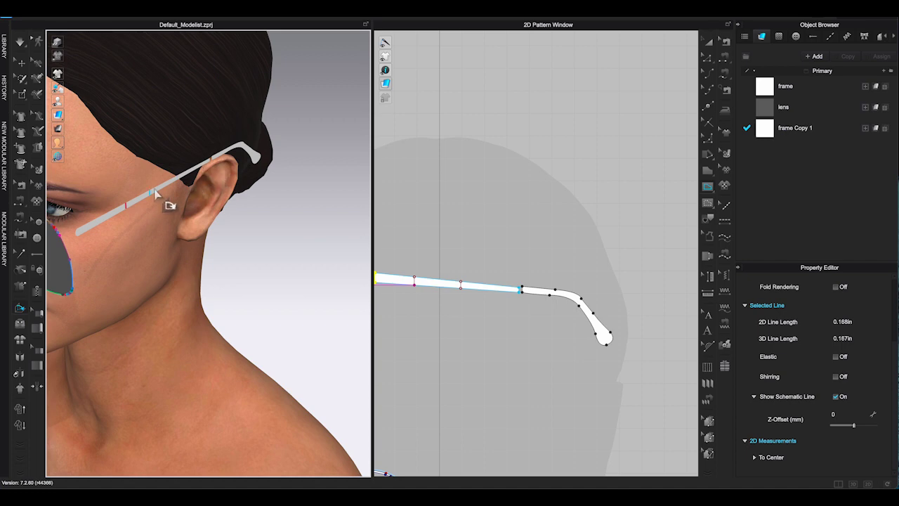
right_click_drag(177, 179, 250, 294)
left_click(314, 196)
left_click(213, 159)
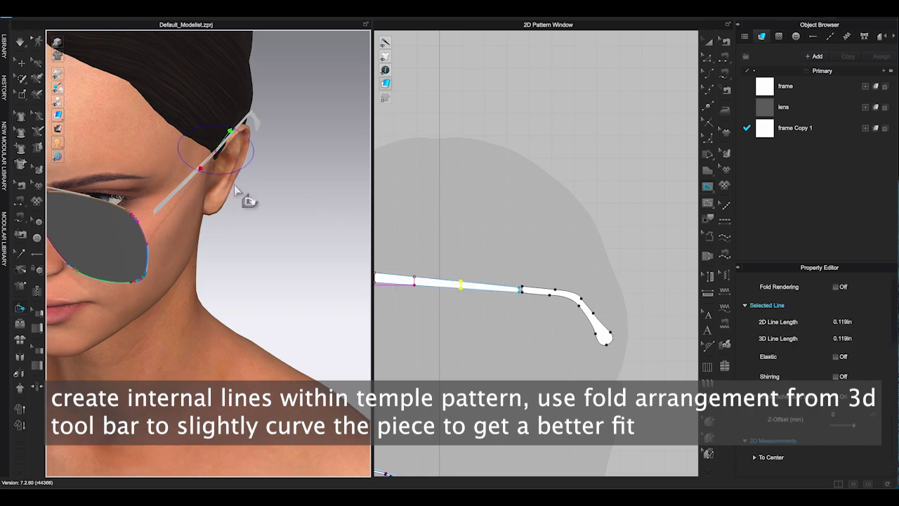
right_click_drag(239, 188, 265, 337)
left_click_drag(241, 300, 239, 300)
right_click_drag(241, 309, 281, 218)
Align the temple with the rim and ear, and bring the small connector pattern to the temple arm's wide end
left_click(726, 42)
left_click(708, 43)
middle_click_drag(554, 190, 599, 189)
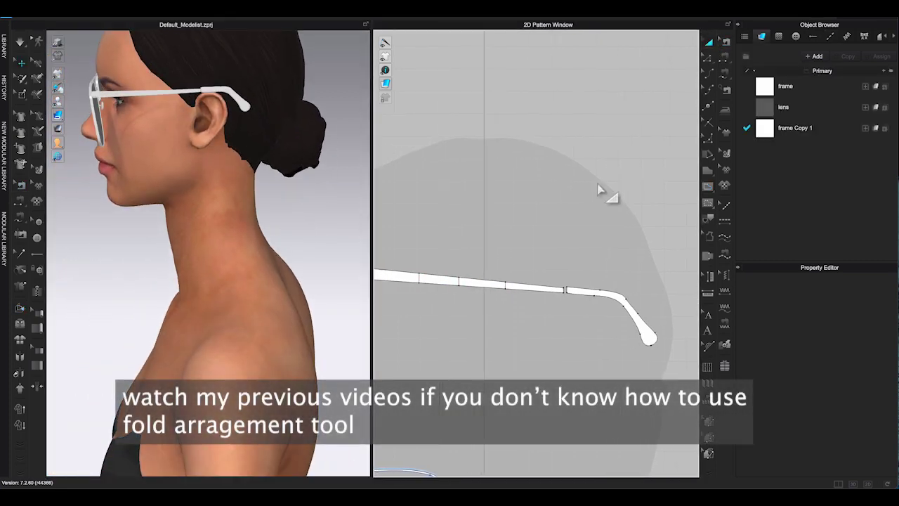
scroll(598, 190, "down", 3)
left_click_drag(625, 294, 628, 295)
right_click_drag(309, 219, 274, 228)
middle_click_drag(309, 231, 304, 355)
scroll(325, 282, "up", 2)
right_click_drag(288, 358, 281, 239)
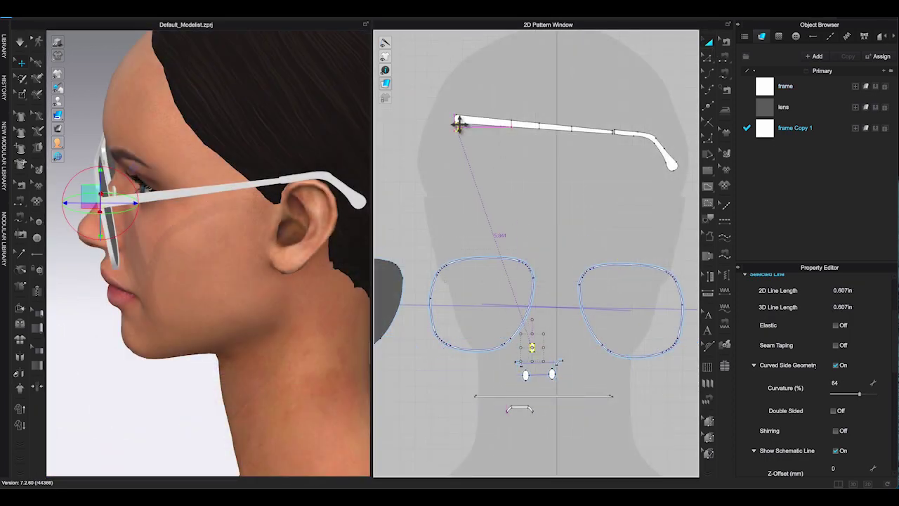
Clone the temple arm, tip and connector as a linked symmetric set and place it above the original patterns
left_click_drag(430, 93, 682, 208)
right_click(519, 127)
left_click(559, 218)
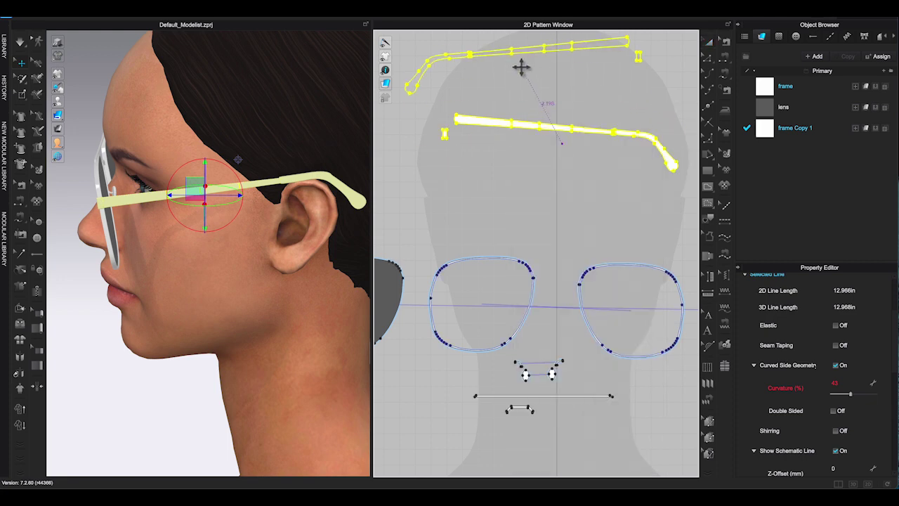
left_click(525, 61)
right_click_drag(249, 270, 216, 247)
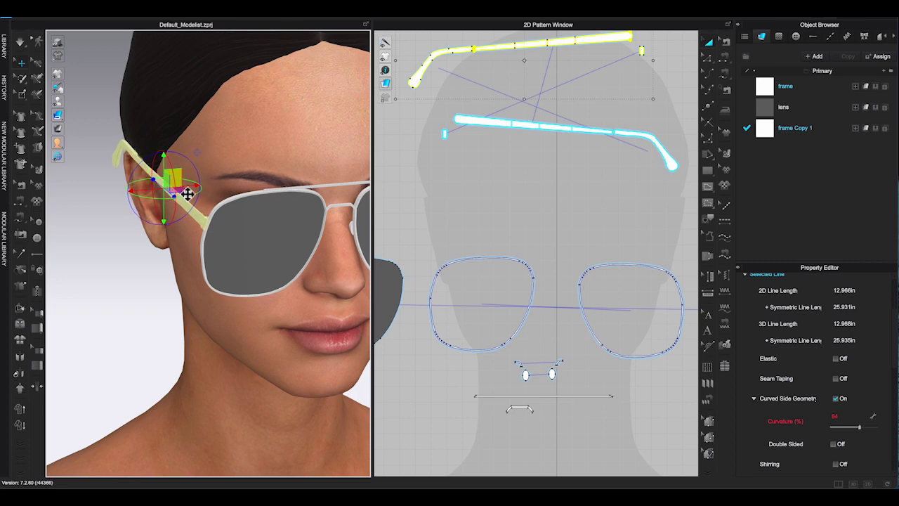
right_click_drag(209, 208, 281, 223)
right_click_drag(176, 243, 311, 256)
left_click(349, 309)
right_click_drag(341, 307, 302, 303)
Make the duplicated frame fabric black for the temple tips and connectors
middle_click_drag(582, 78, 594, 159)
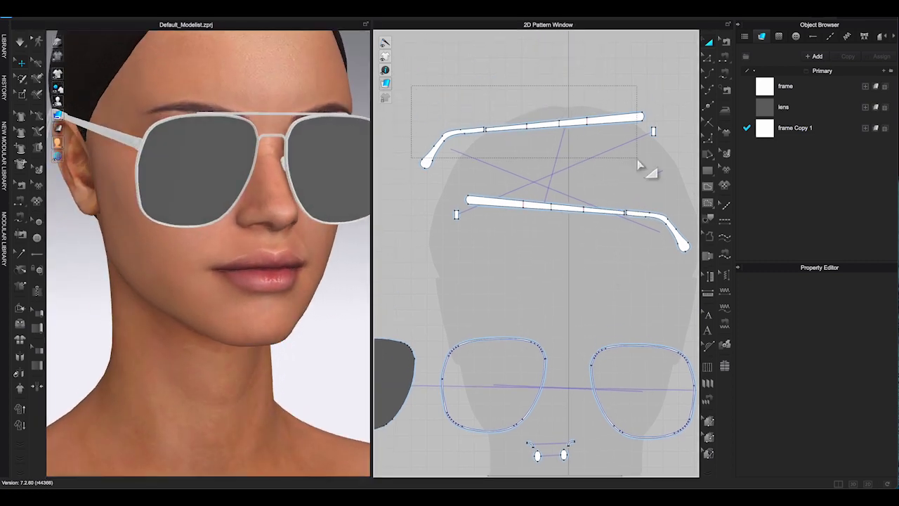
left_click_drag(646, 168, 645, 167)
scroll(357, 287, "up", 6)
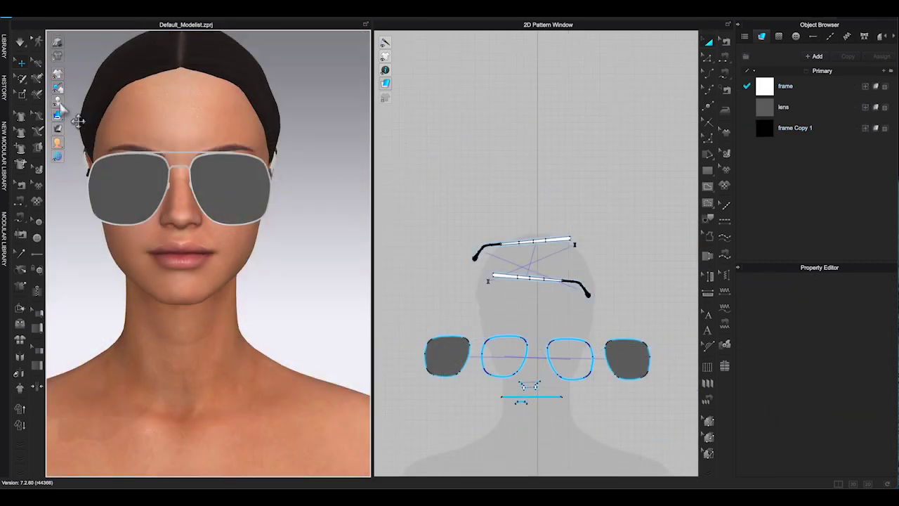
Hide the avatar, turn on high-quality rendering and frame the glasses in a three-quarter view
left_click(58, 102)
right_click_drag(242, 235, 261, 310)
left_click(57, 43)
right_click_drag(171, 346, 164, 310)
scroll(169, 313, "up", 3)
right_click_drag(255, 355, 257, 374)
scroll(260, 381, "down", 3)
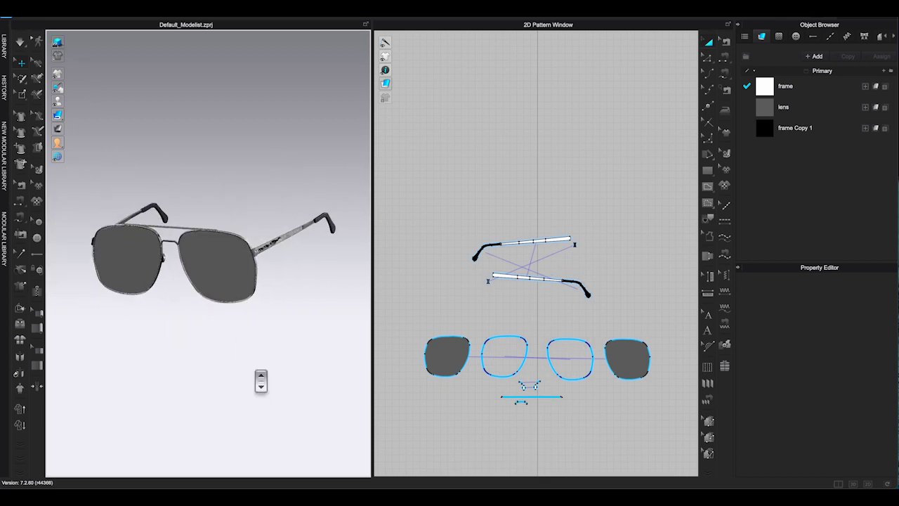
scroll(260, 382, "up", 3)
Save the project on the Desktop as "sunglasses example 1"
left_click(116, 9)
mouse_move(139, 47)
left_click(211, 49)
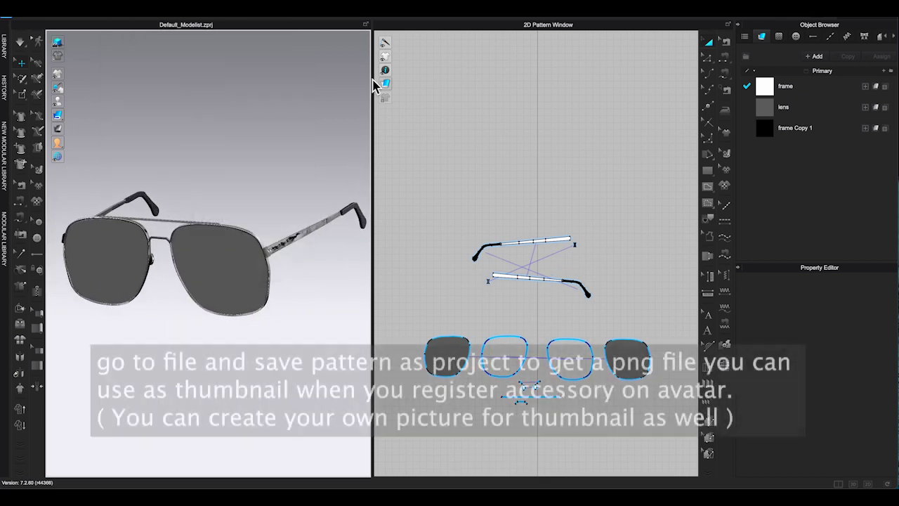
left_click(243, 122)
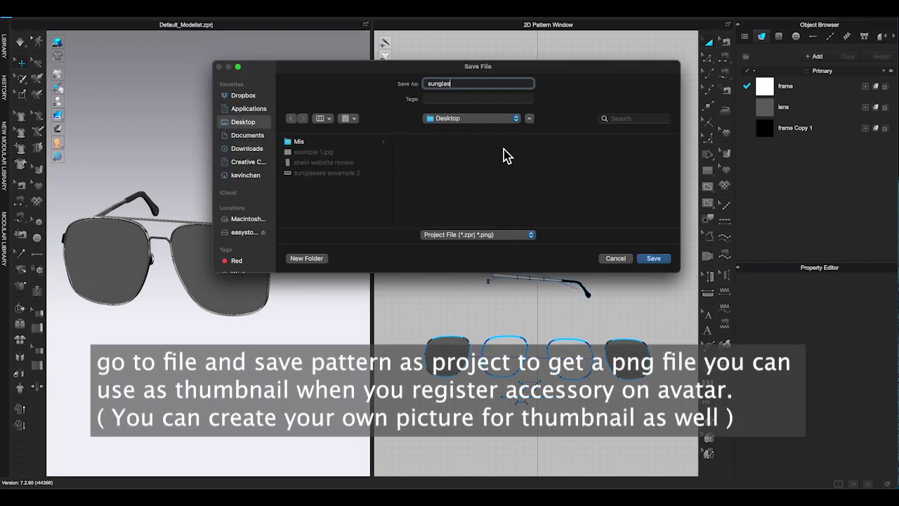
key("Return")
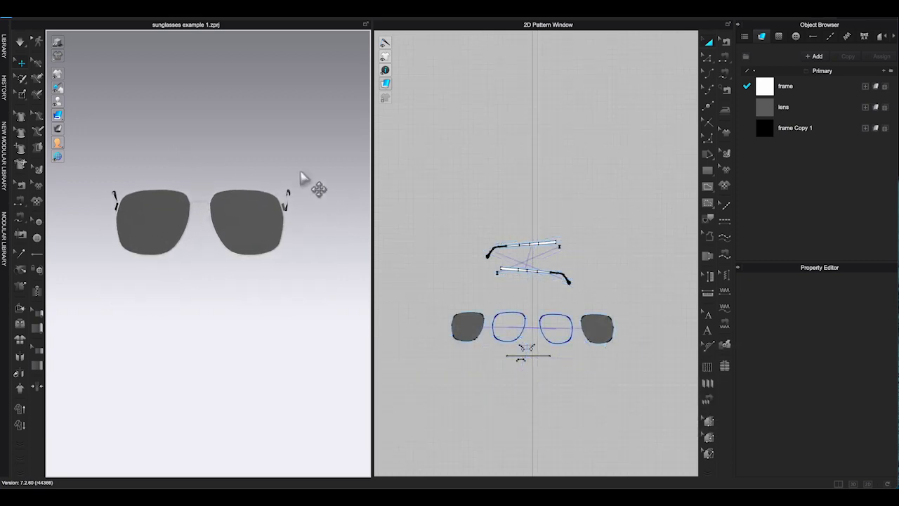
Export the glasses as the FBX file "Glasses" in the accessaries folder, as a single thick object at cm (DAZ Studio) scale
left_click(116, 4)
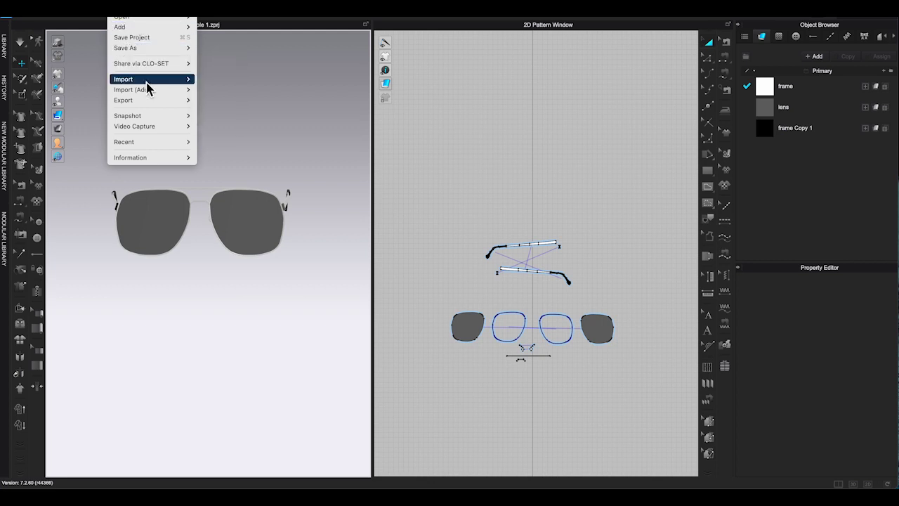
mouse_move(146, 84)
mouse_move(149, 101)
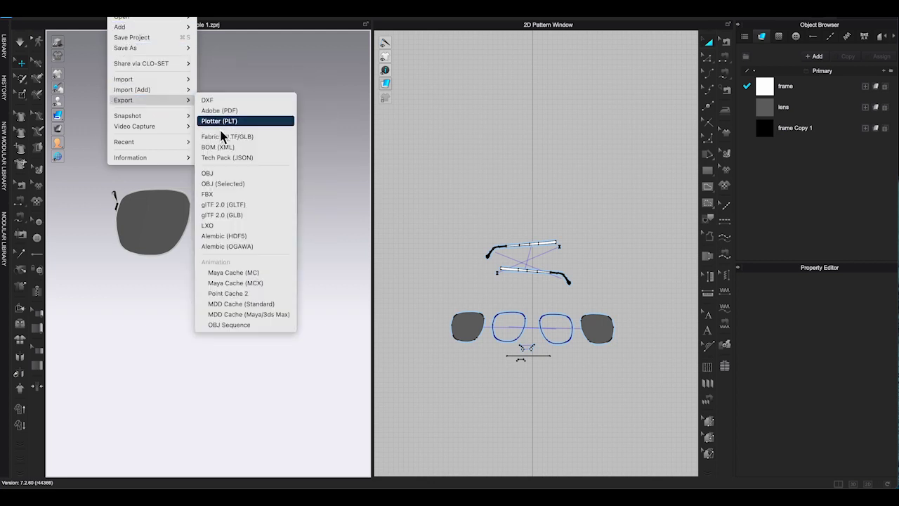
left_click(231, 196)
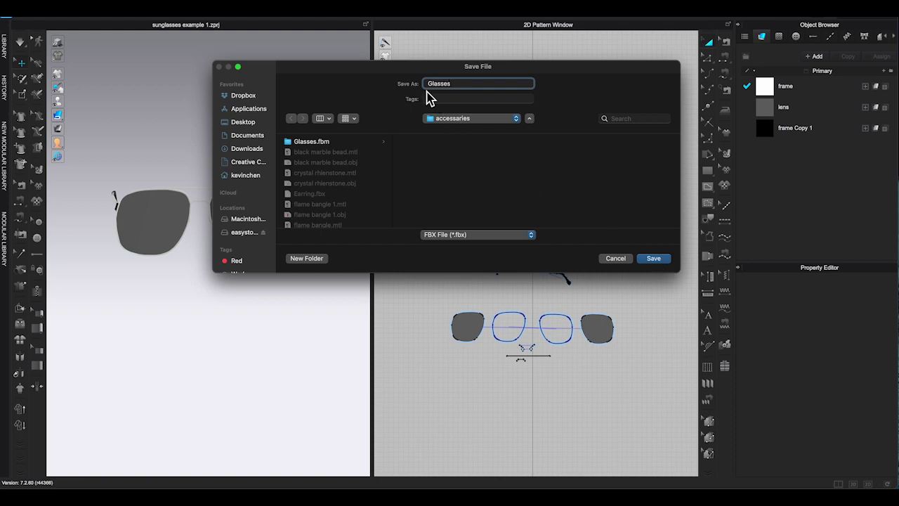
left_click(652, 257)
left_click(475, 206)
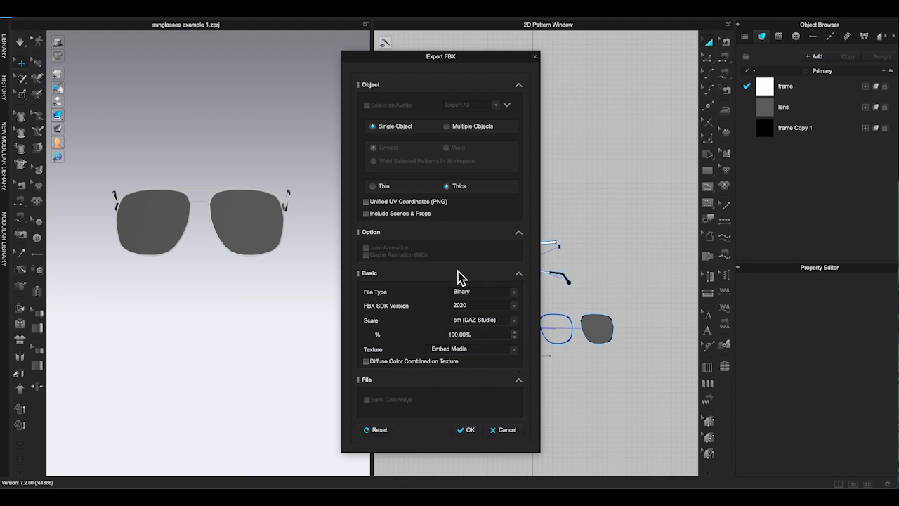
left_click(469, 431)
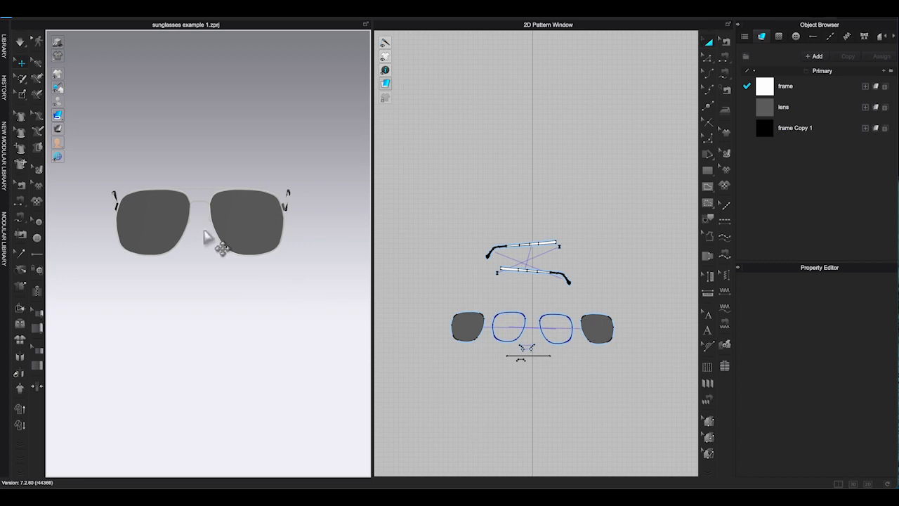
Load the FV2_Camila.avt avatar from the library and frame its upper body
left_click(5, 49)
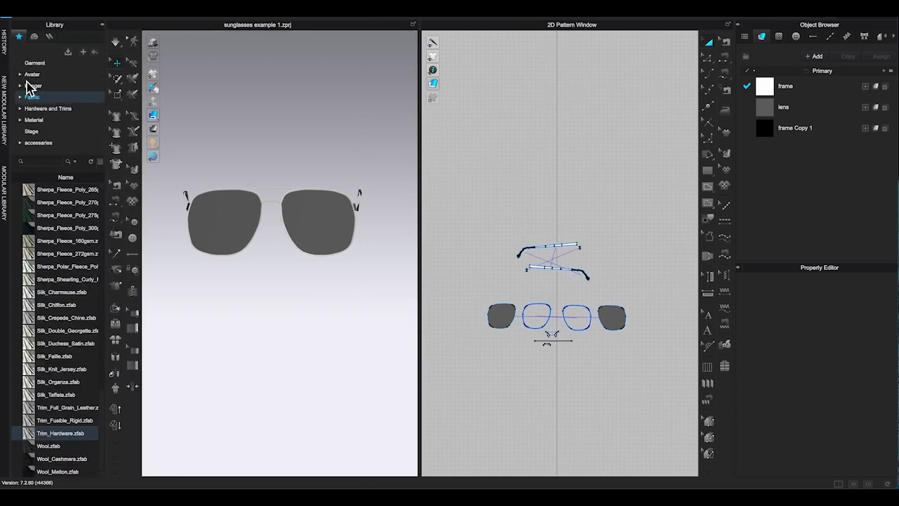
left_click(31, 74)
double_click(60, 207)
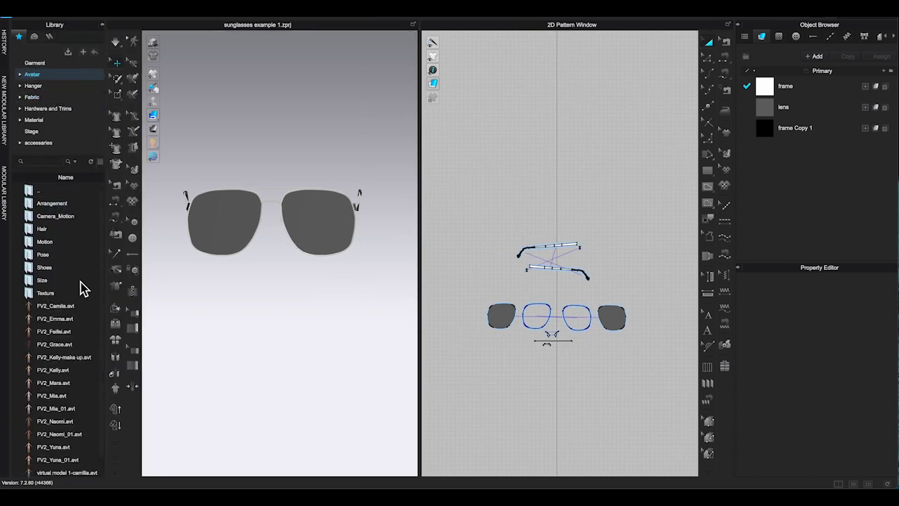
double_click(65, 307)
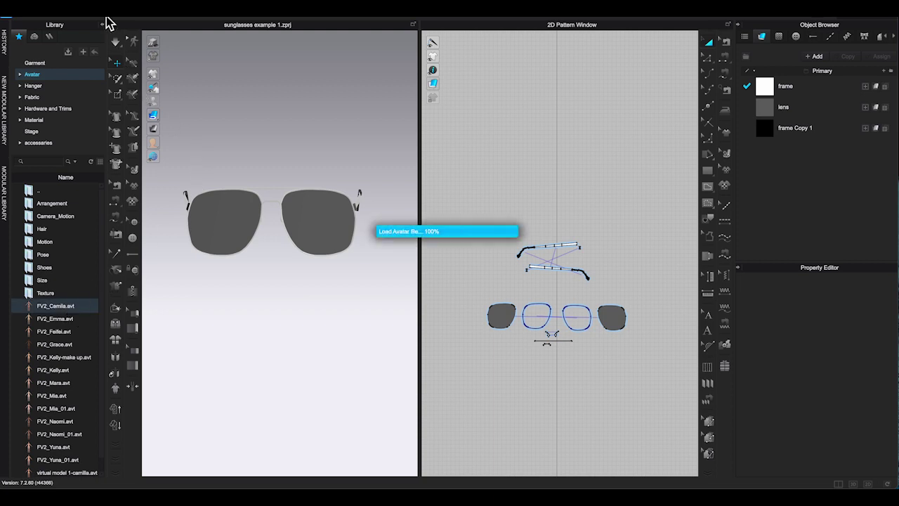
left_click(102, 25)
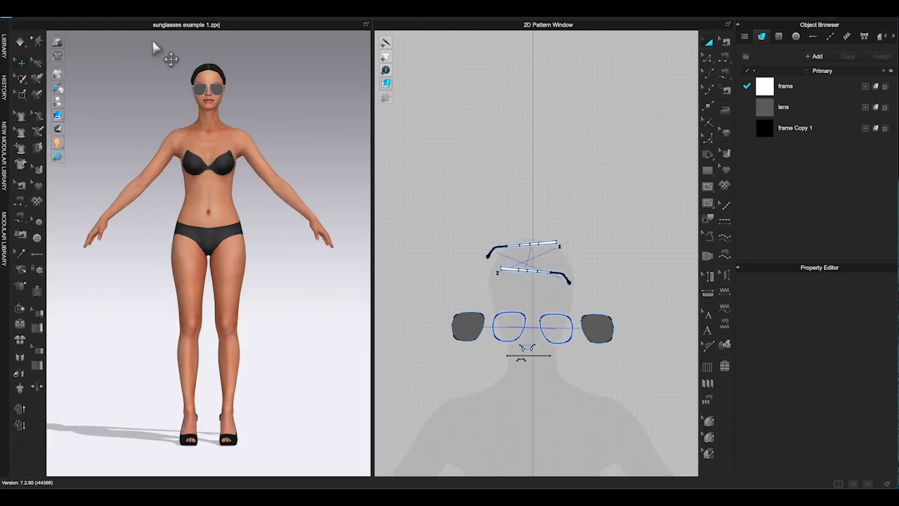
scroll(260, 85, "up", 5)
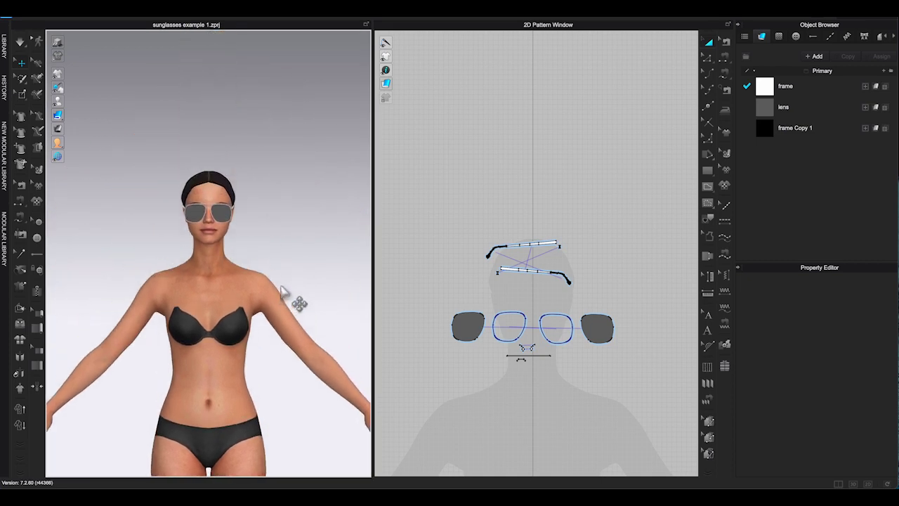
scroll(282, 255, "up", 2)
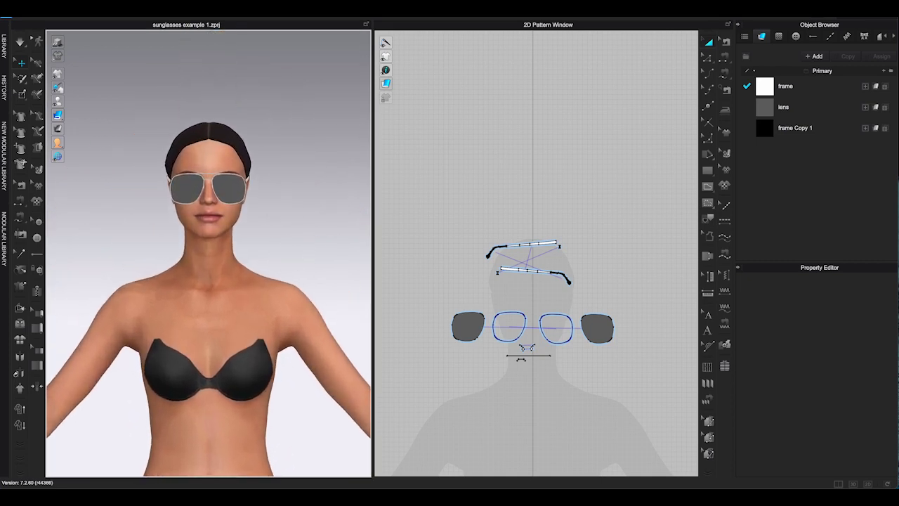
Start registering an accessory of type Glasses with Glasses.fbx as its source file
left_click(340, 7)
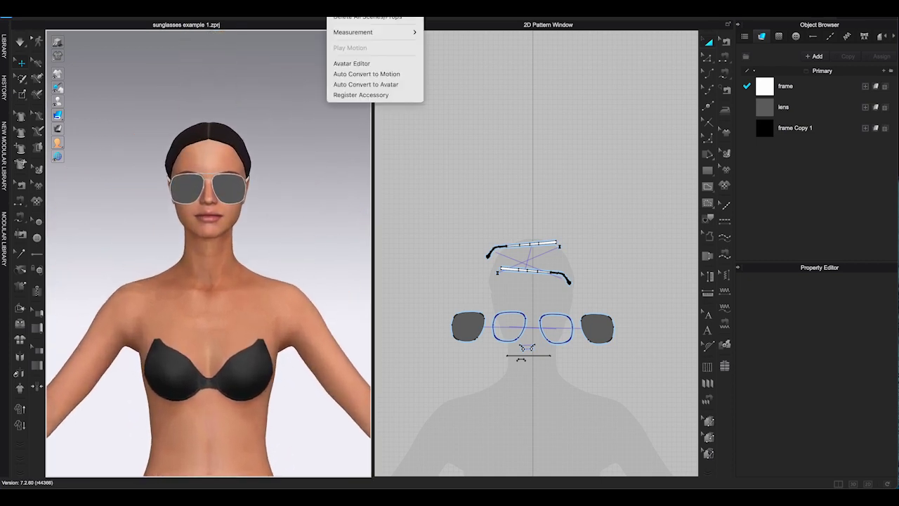
left_click(398, 102)
left_click(499, 197)
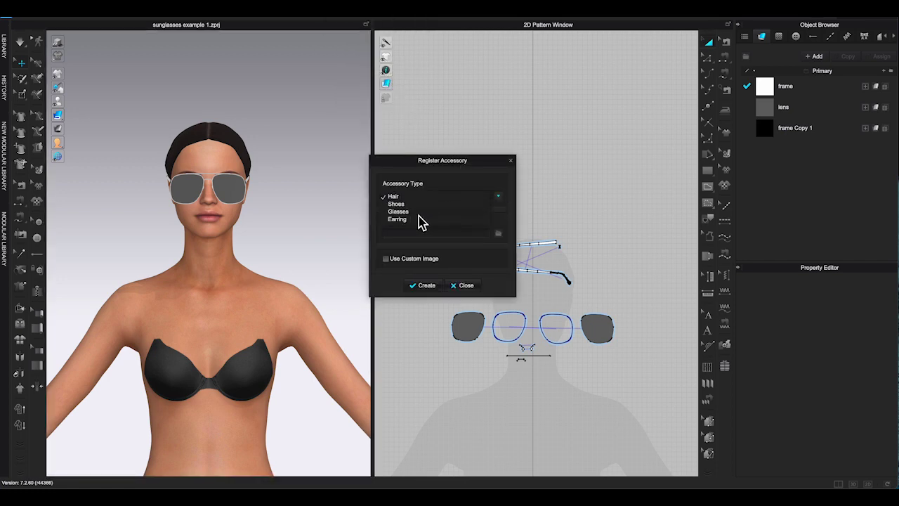
left_click(501, 235)
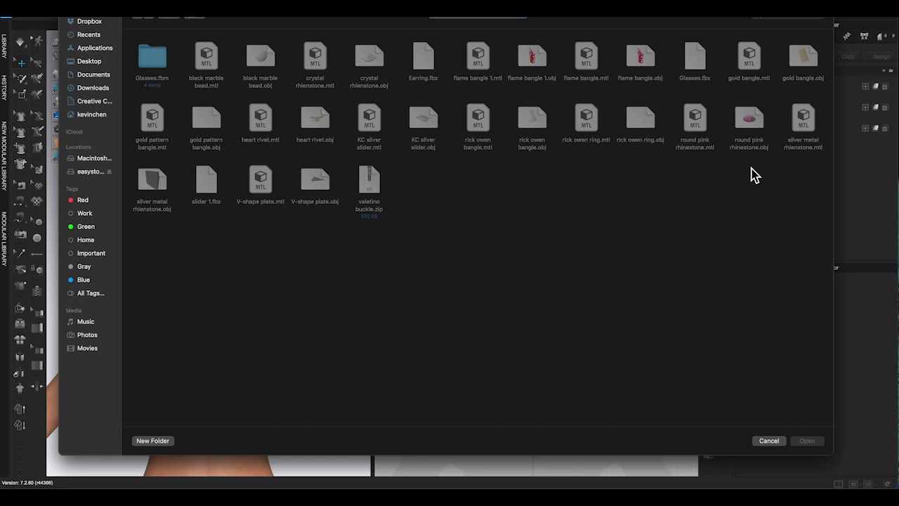
left_click(696, 68)
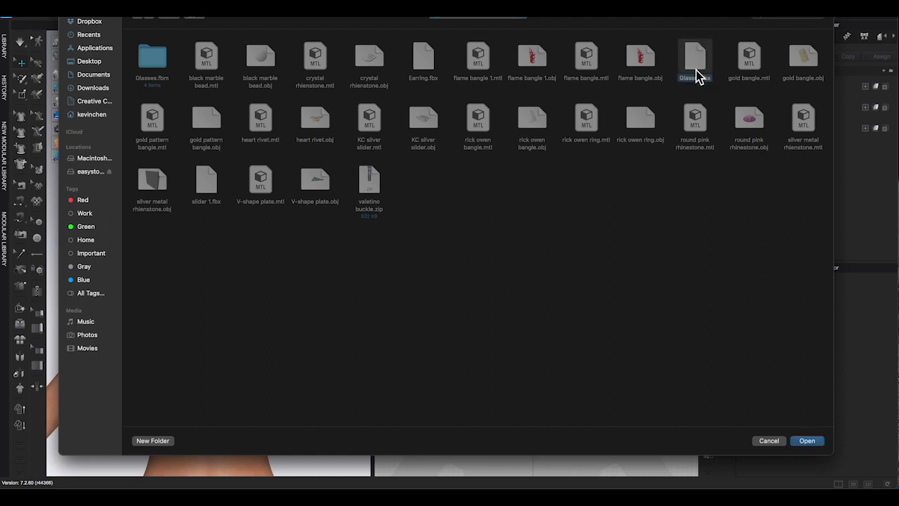
left_click(808, 442)
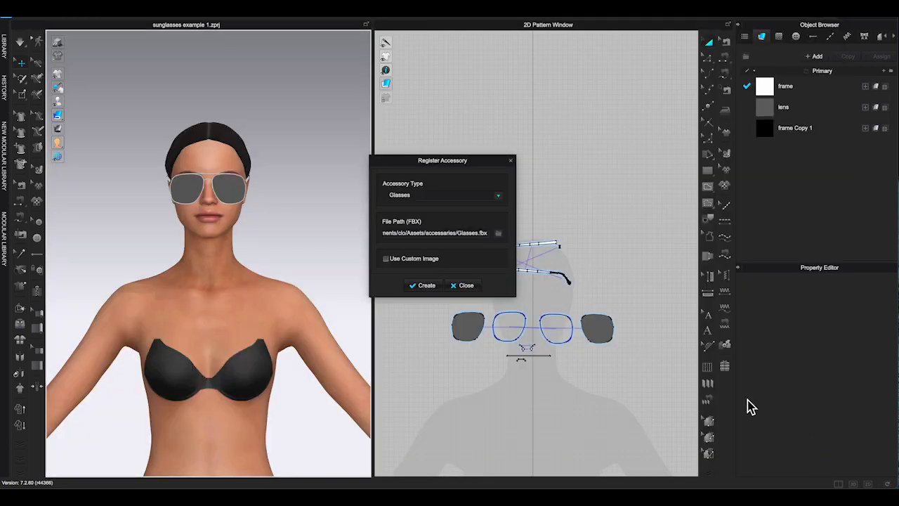
Use the custom image "sunglasses example 1.png" from the Desktop as the accessory's thumbnail
left_click(386, 259)
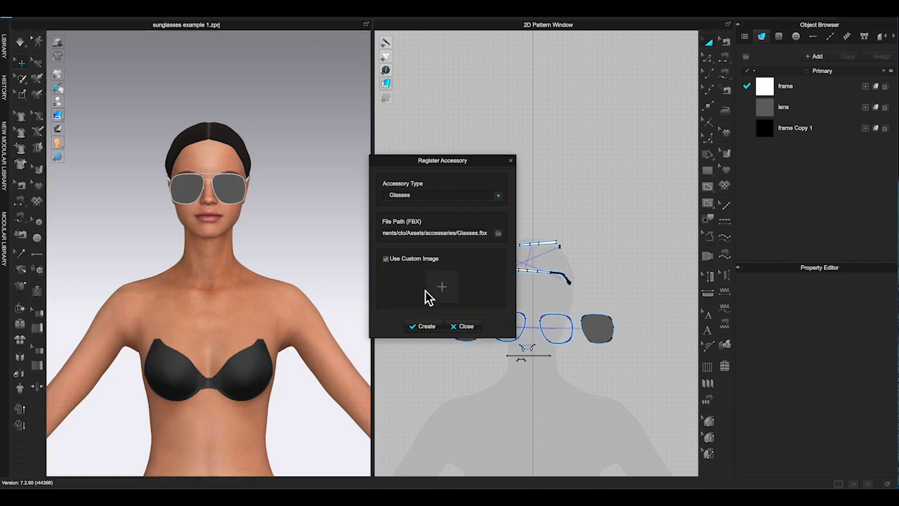
left_click(443, 290)
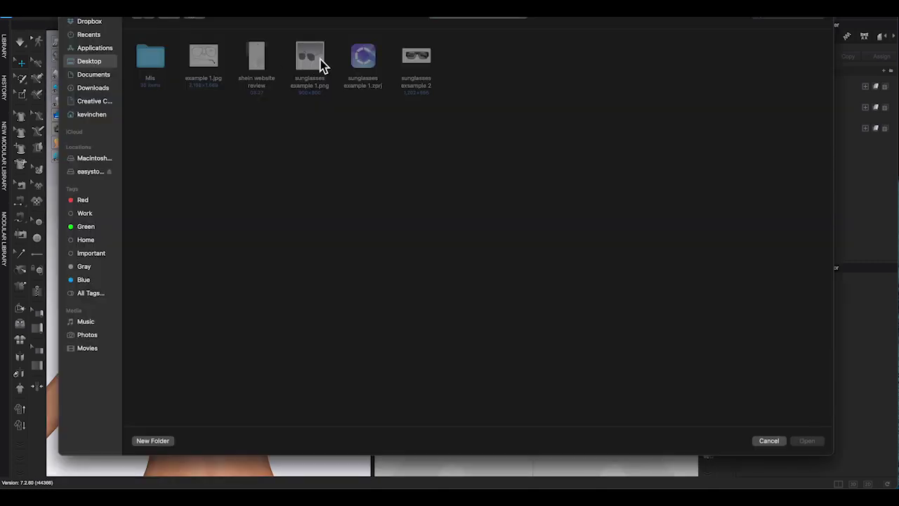
left_click(322, 64)
left_click(808, 443)
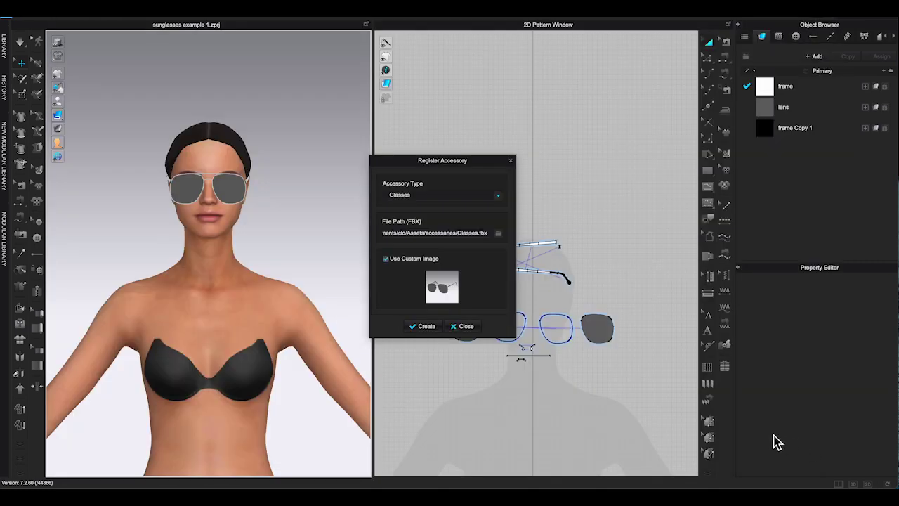
Create the glasses accessory and save it as "sunglasses example 1" in the earrings$sunglasses folder
left_click(428, 328)
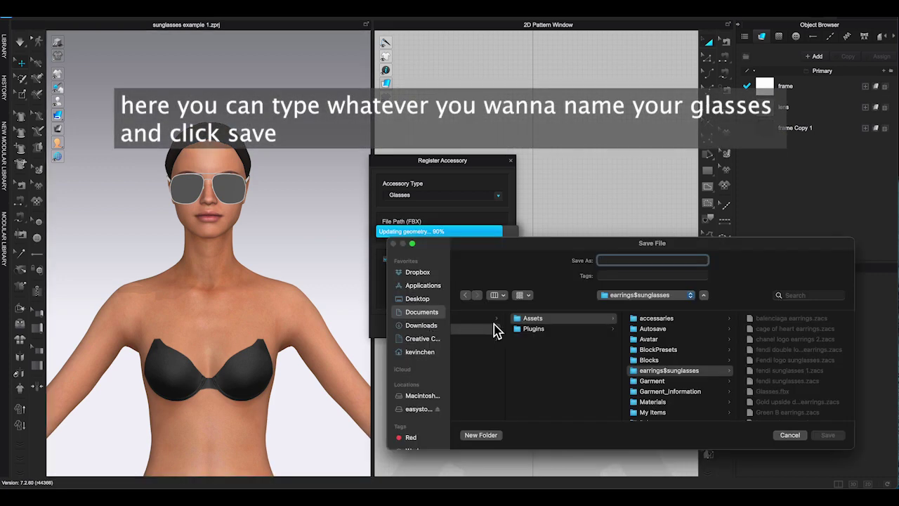
type("su")
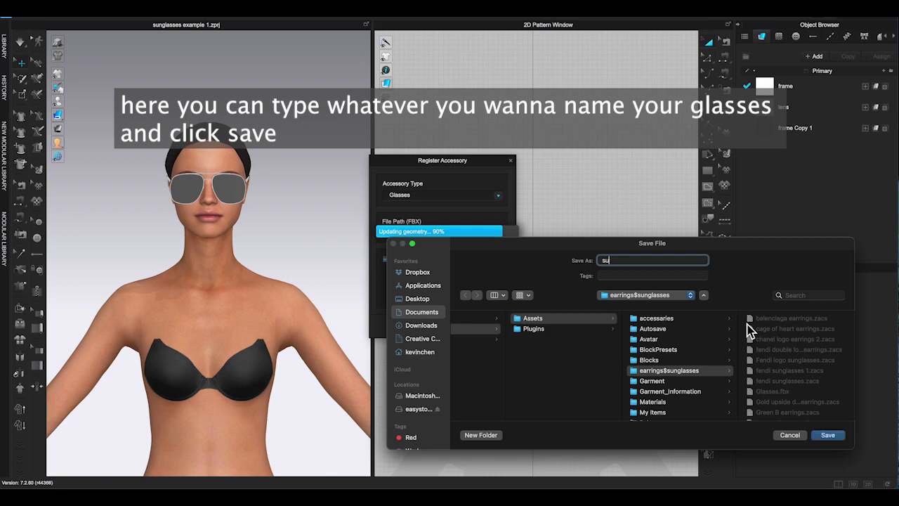
type("nglasses example 1")
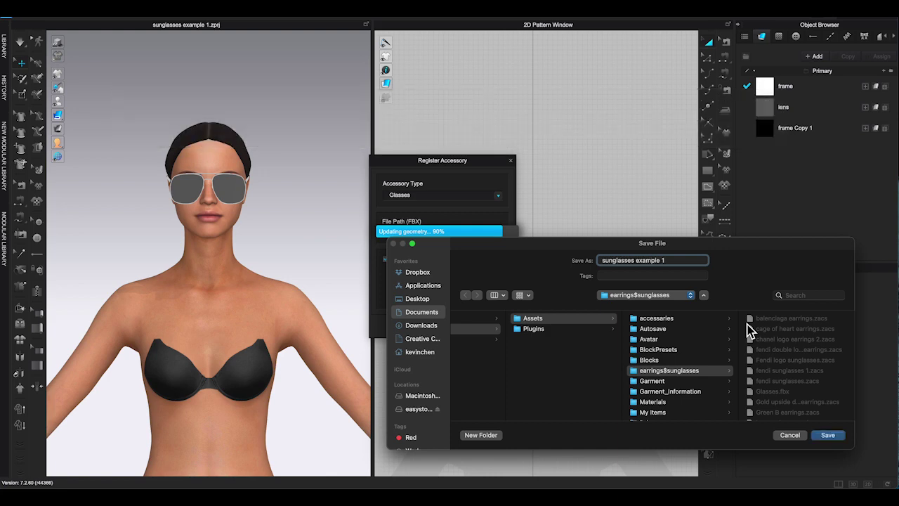
left_click(828, 434)
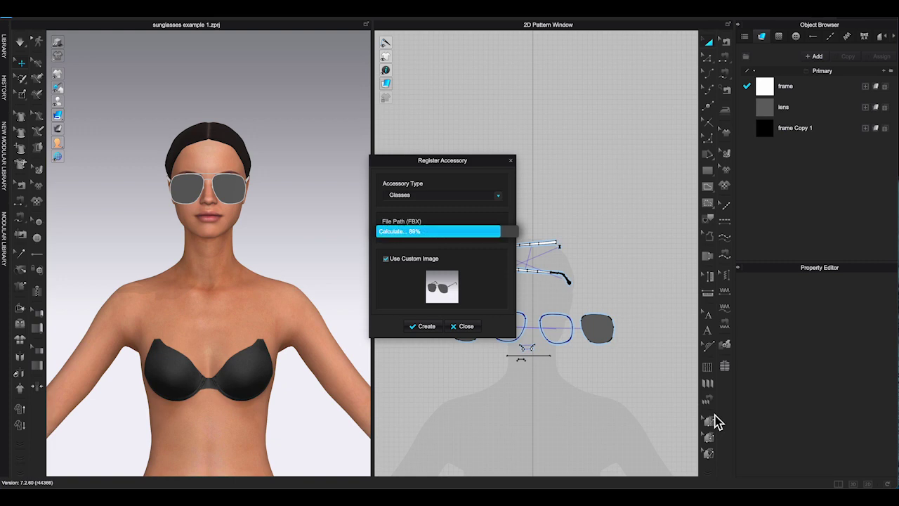
left_click(482, 266)
left_click(463, 326)
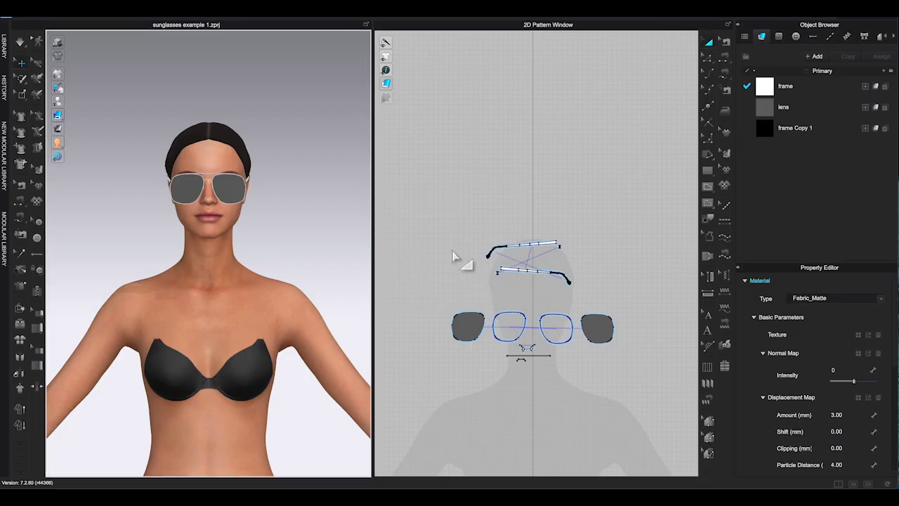
Delete all the glasses patterns and load "sunglasses example 1.zacs" from the library's earrings$sunglasses folder onto the avatar
left_click_drag(413, 206, 628, 406)
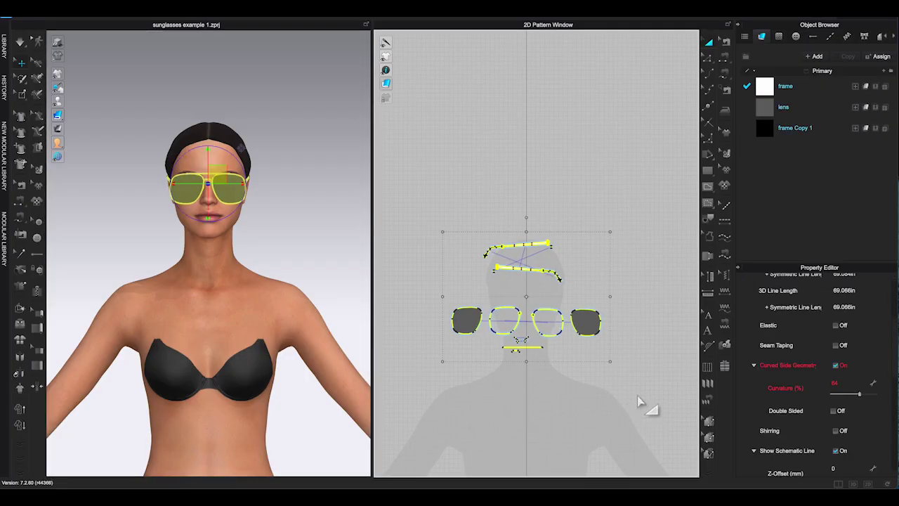
key("Delete")
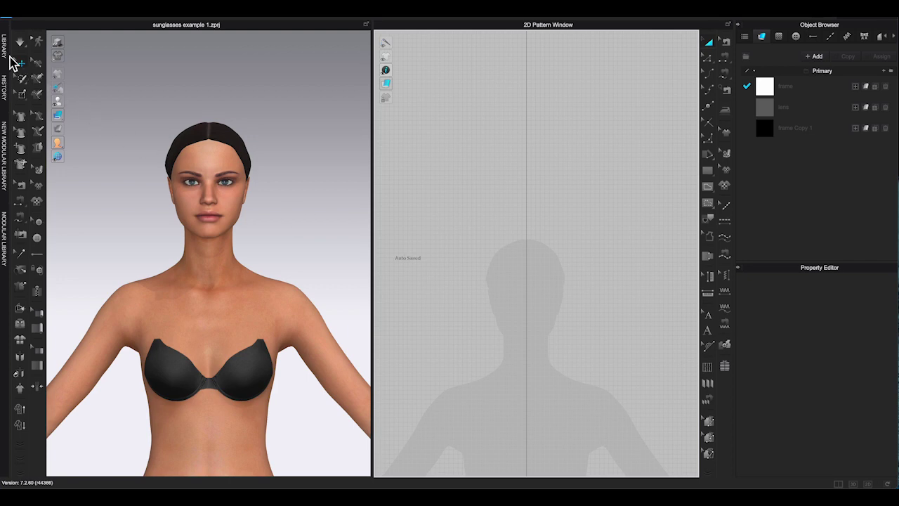
left_click(5, 51)
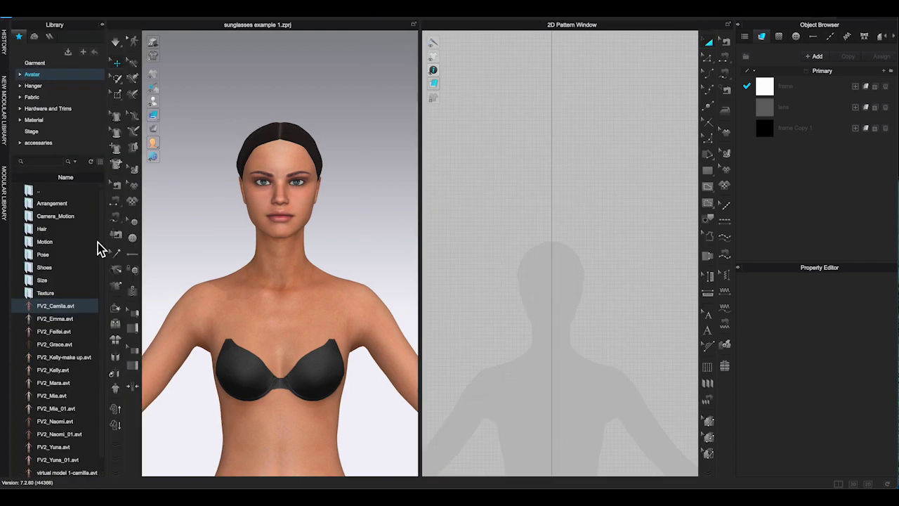
left_click(38, 143)
double_click(39, 193)
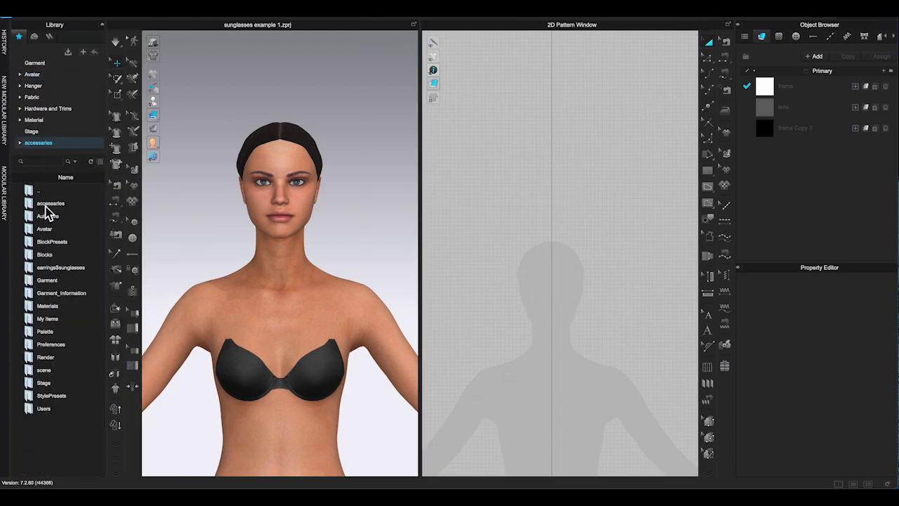
double_click(65, 269)
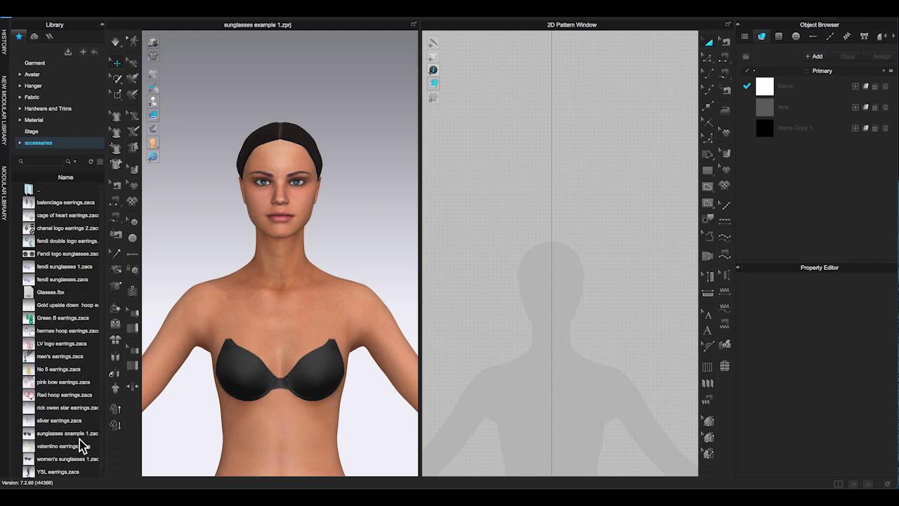
double_click(44, 433)
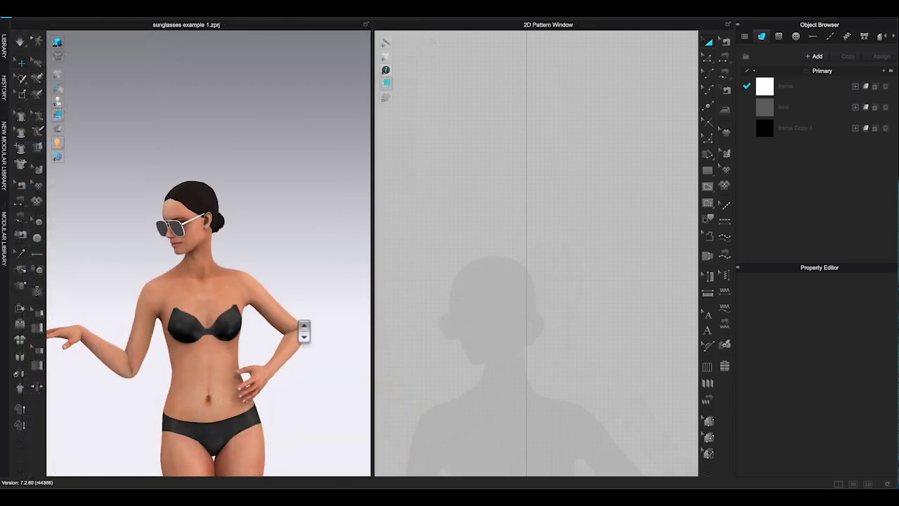
Examine how the registered sunglasses sit on the avatar's face in different poses
scroll(301, 329, "up", 3)
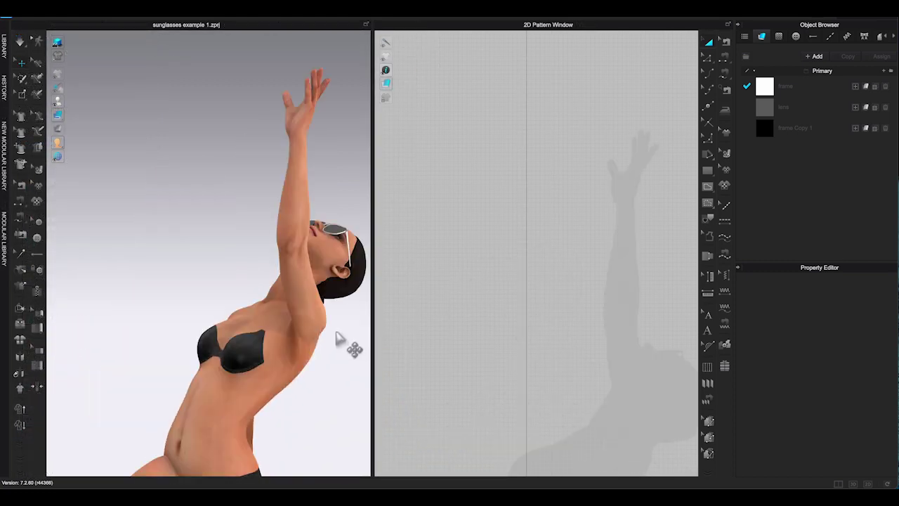
right_click_drag(337, 332, 317, 334)
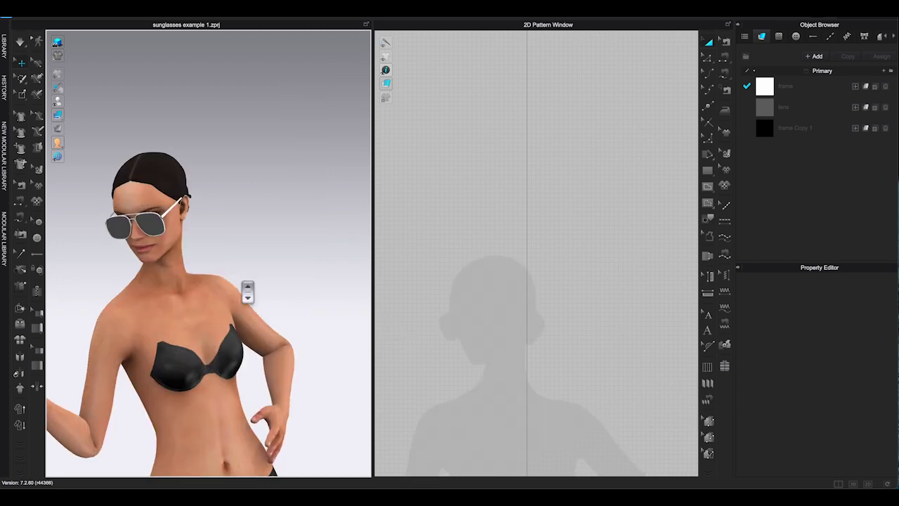
scroll(247, 292, "up", 3)
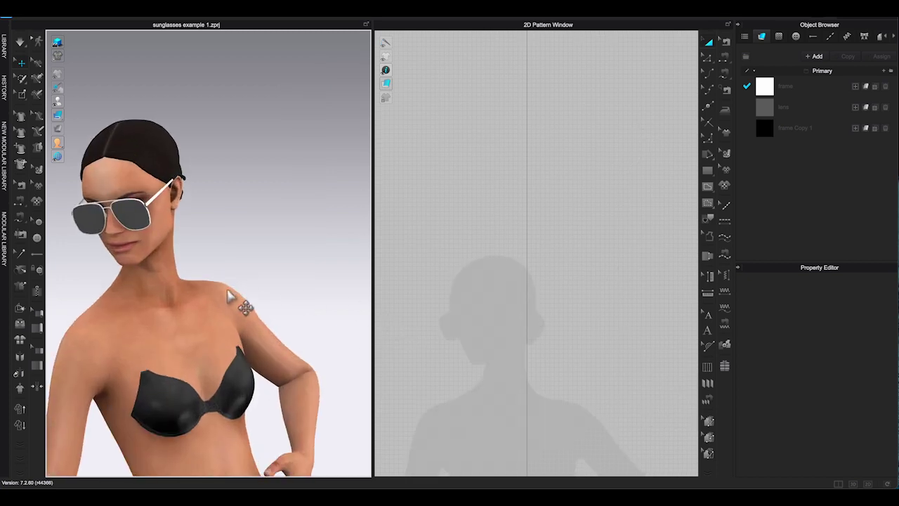
right_click_drag(227, 289, 261, 284)
scroll(219, 288, "up", 2)
middle_click_drag(260, 286, 321, 284)
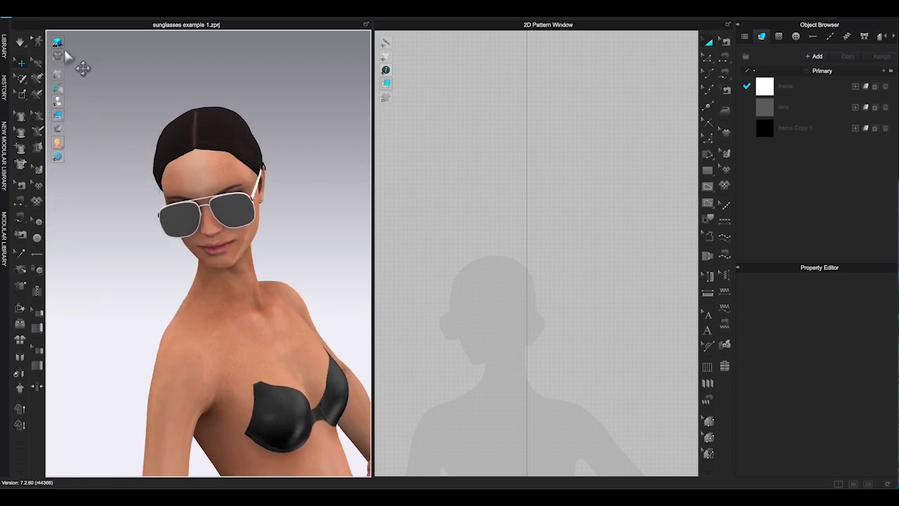
left_click(56, 43)
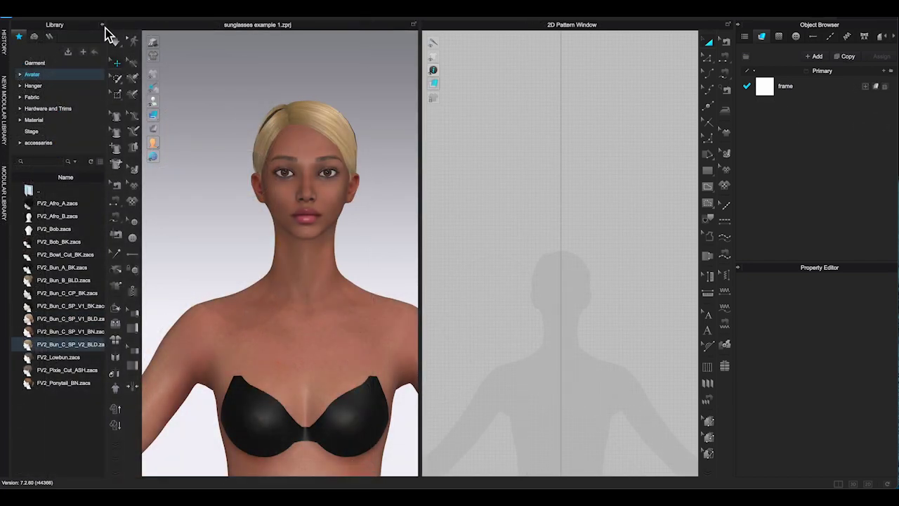
Draw a wide rectangle pattern across the eye area of the avatar's head silhouette
left_click(104, 26)
mouse_move(228, 191)
right_mouse_down()
mouse_move(202, 191)
mouse_move(230, 191)
right_mouse_up()
scroll(542, 331, "up", 6)
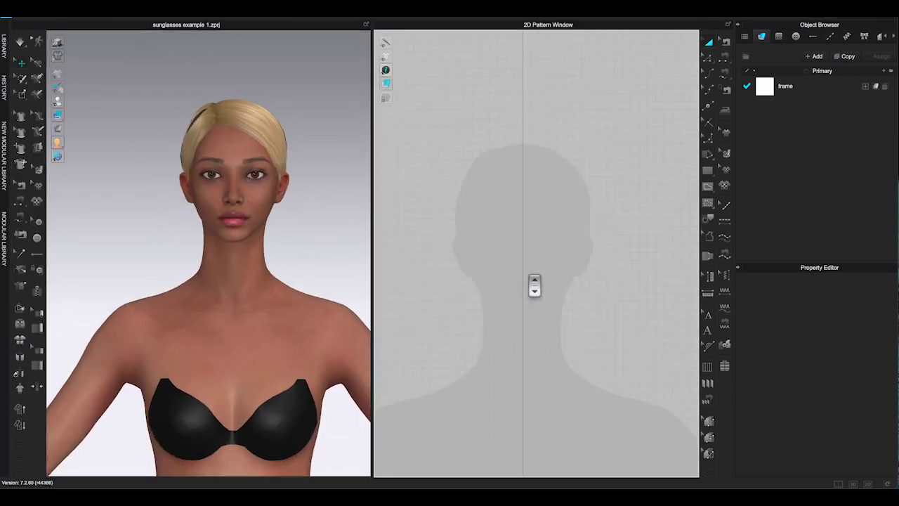
left_click_drag(713, 191, 737, 177)
left_click_drag(457, 144, 598, 208)
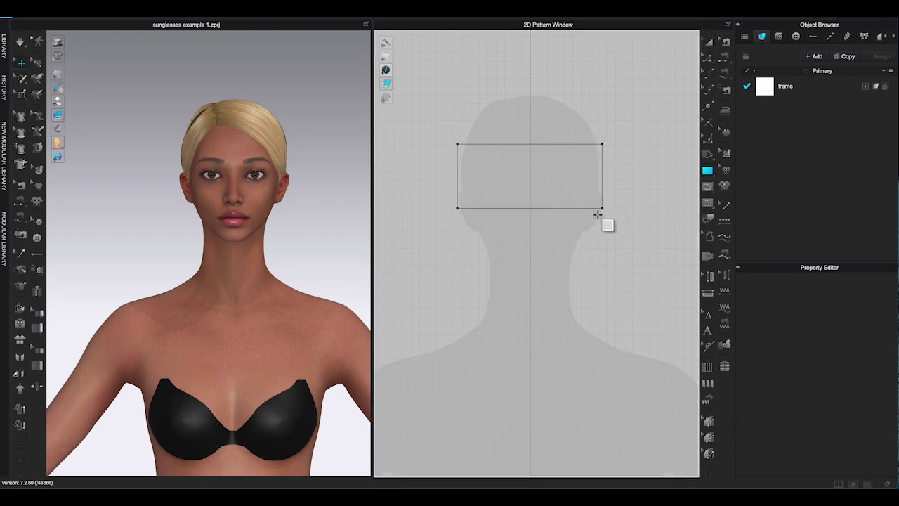
Move the rectangle pattern closer to the front of the avatar's face in 3D
left_click(244, 168)
right_click_drag(260, 183, 283, 217)
middle_click_drag(282, 217, 288, 290)
key("3")
key("2")
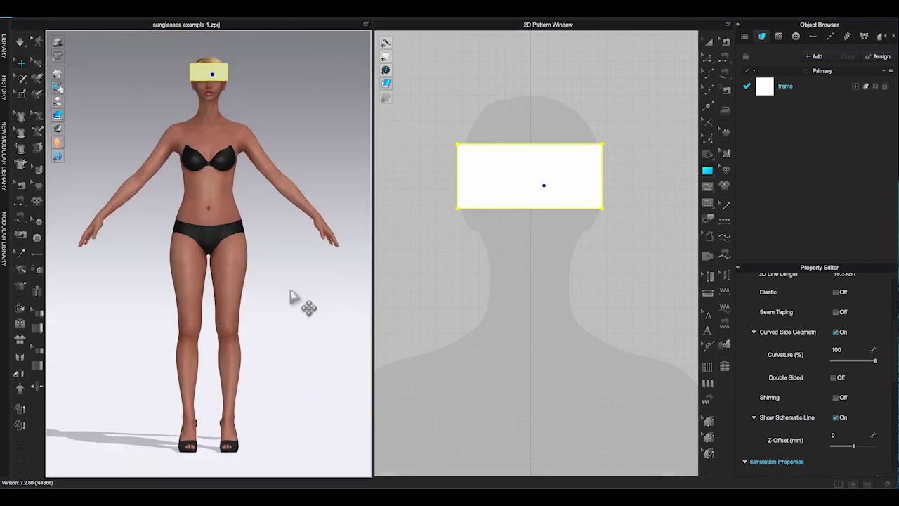
key("3")
key("4")
key("5")
key("6")
key("5")
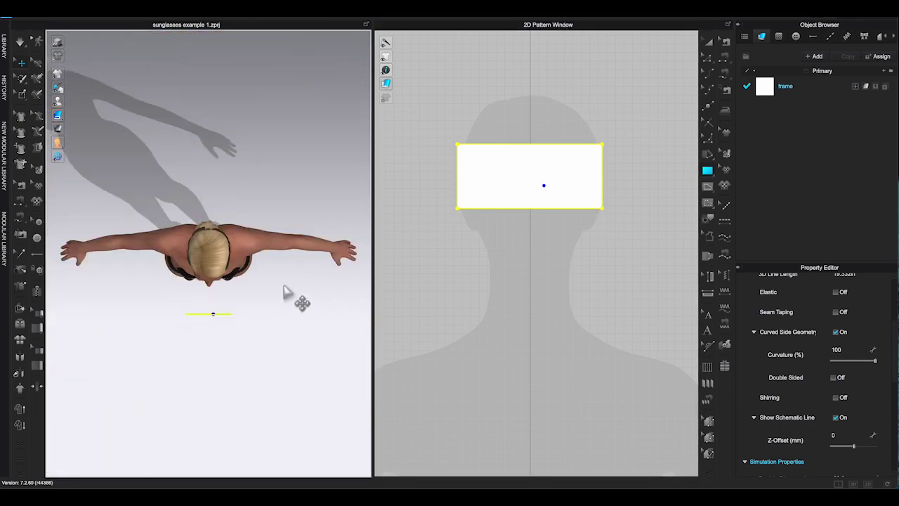
left_click(215, 315)
left_click_drag(220, 321, 220, 302)
scroll(221, 301, "up", 5)
key("2")
scroll(221, 301, "up", 10)
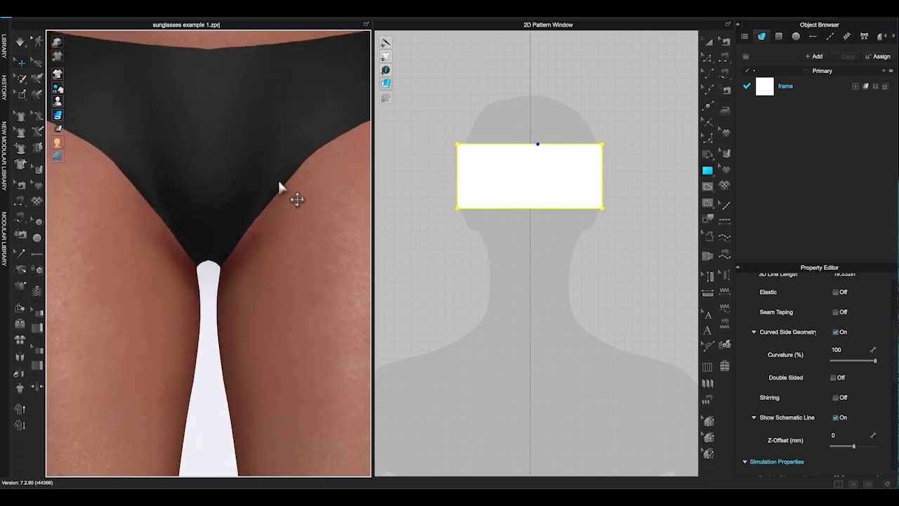
middle_click_drag(280, 184, 283, 450)
middle_click_drag(288, 169, 291, 404)
middle_click_drag(282, 112, 280, 363)
mouse_move(260, 165)
middle_mouse_down()
mouse_move(250, 383)
mouse_move(263, 423)
middle_mouse_up()
scroll(302, 353, "down", 2)
left_click(310, 355)
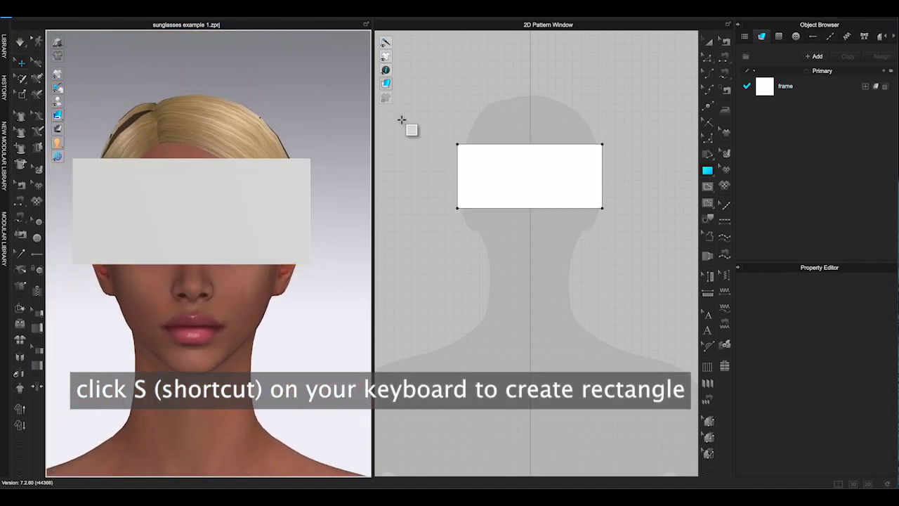
Apply the black sunglasses photo as a texture on the rectangle pattern
left_click(729, 190)
left_click(188, 83)
left_click(805, 441)
left_click(532, 189)
left_click(425, 324)
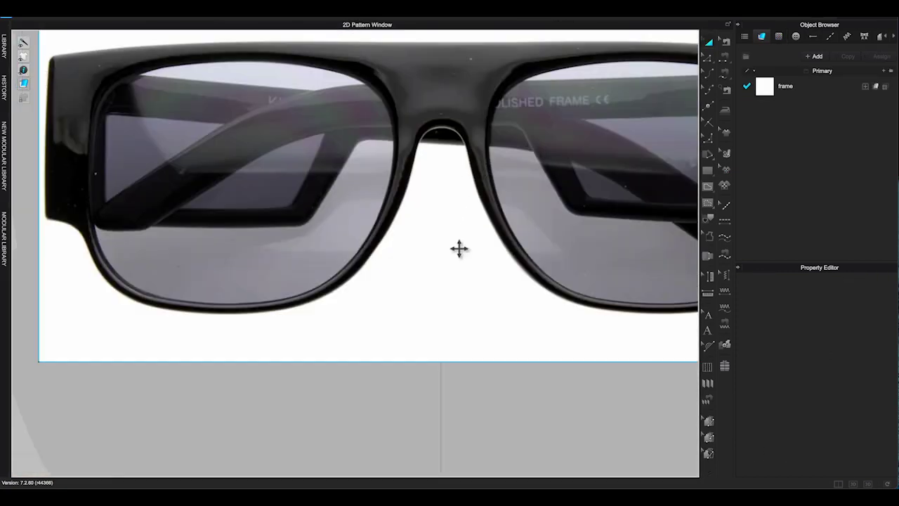
Copy the textured sunglasses rectangle and paste the duplicate directly above the original
scroll(472, 325, "down", 3)
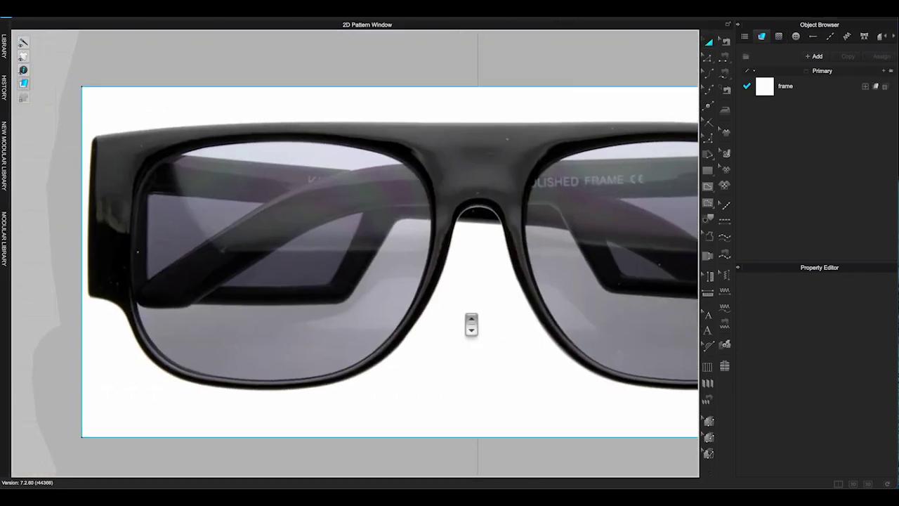
right_click(460, 299)
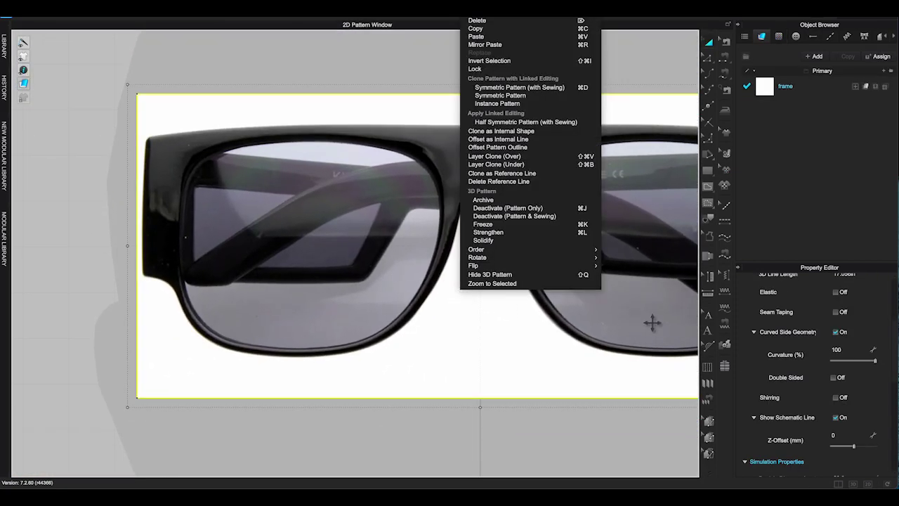
left_click(367, 53)
scroll(482, 235, "down", 4)
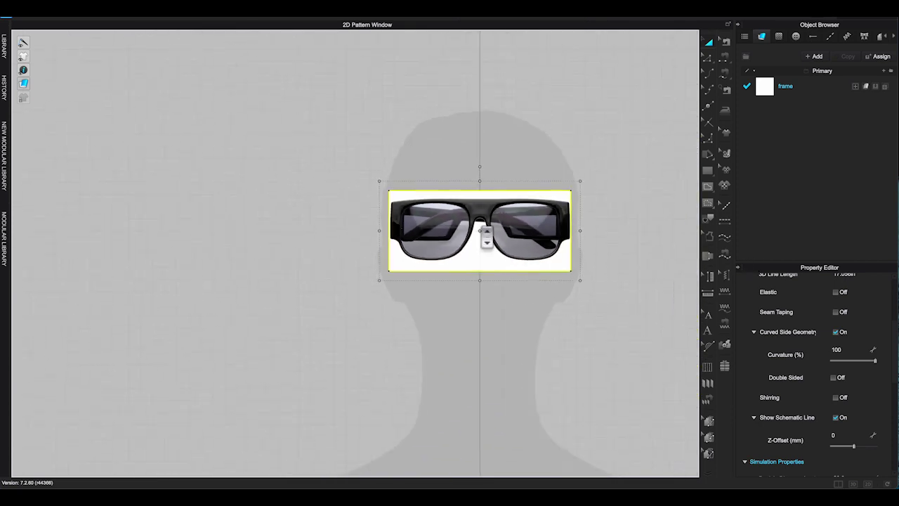
right_click(470, 243)
left_click(482, 35)
right_click(457, 89)
left_click(468, 91)
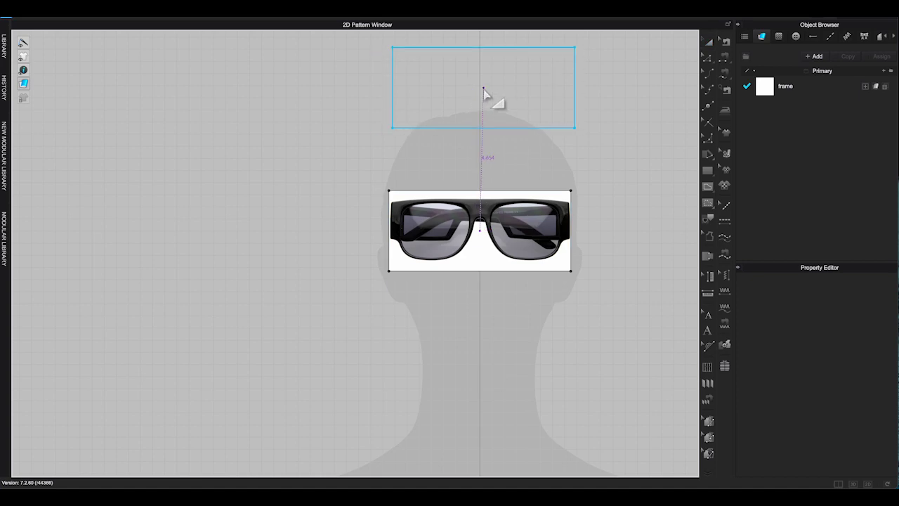
left_click(485, 93)
Trace the left lens opening on the lower rectangle as a closed curved internal shape about 6.6 in around
left_click(478, 225)
scroll(477, 228, "up", 5)
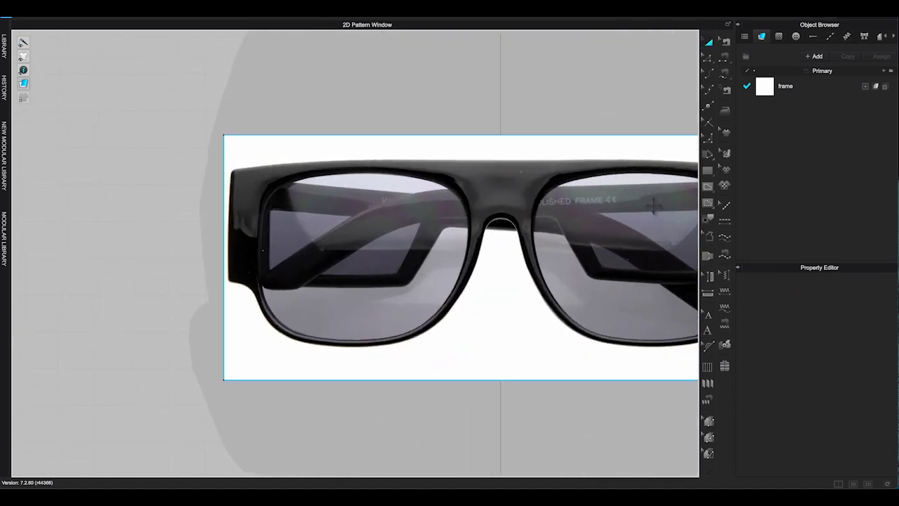
scroll(229, 298, "up", 4)
left_click(708, 188)
left_click(282, 178)
left_click_drag(354, 123, 415, 112)
left_click_drag(568, 142, 628, 183)
left_click_drag(584, 251, 561, 340)
left_click_drag(474, 362, 386, 372)
left_click_drag(301, 328, 263, 275)
left_click_drag(281, 221, 290, 132)
left_click(282, 178)
Trace the outer outline of the frame's left half up to the centre of the bridge as a closed internal shape
left_click_drag(172, 97, 185, 43)
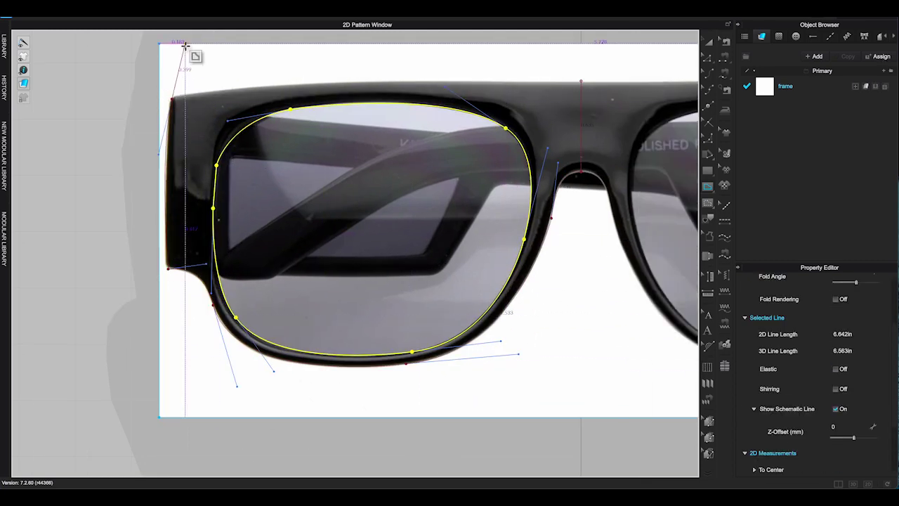
left_click(175, 98)
scroll(516, 82, "up", 1)
mouse_move(507, 84)
left_mouse_down()
mouse_move(676, 119)
mouse_move(751, 94)
left_mouse_up()
right_click_drag(516, 83, 364, 165)
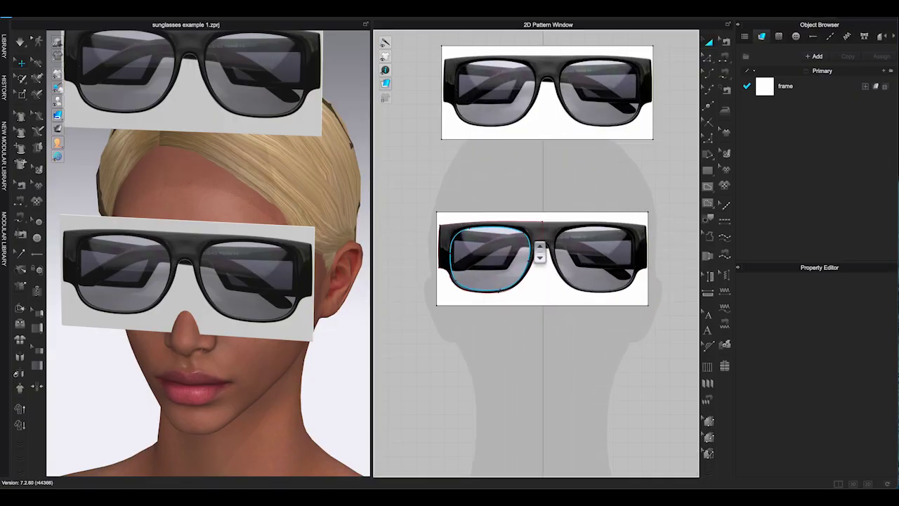
key("Escape")
Cut & Sew the lower rectangle along the traced left-half frame outline and delete the leftover piece
left_click(868, 485)
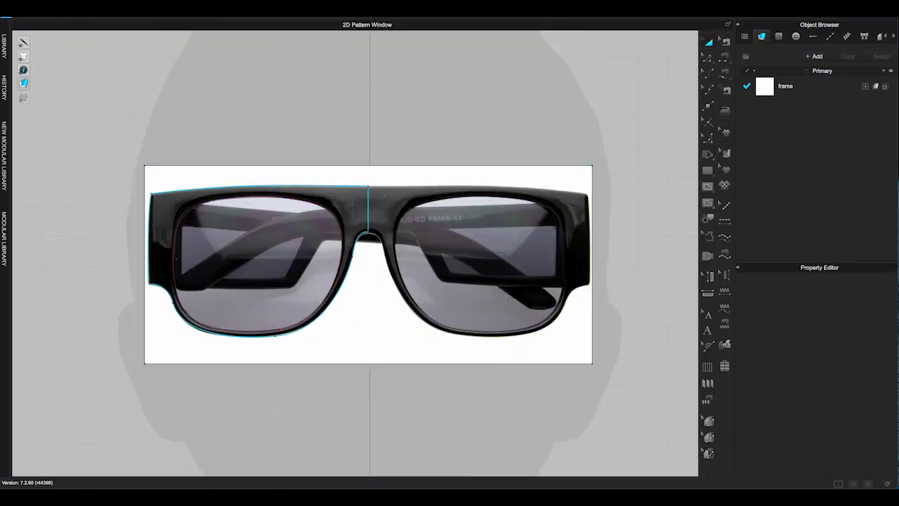
left_click(366, 206)
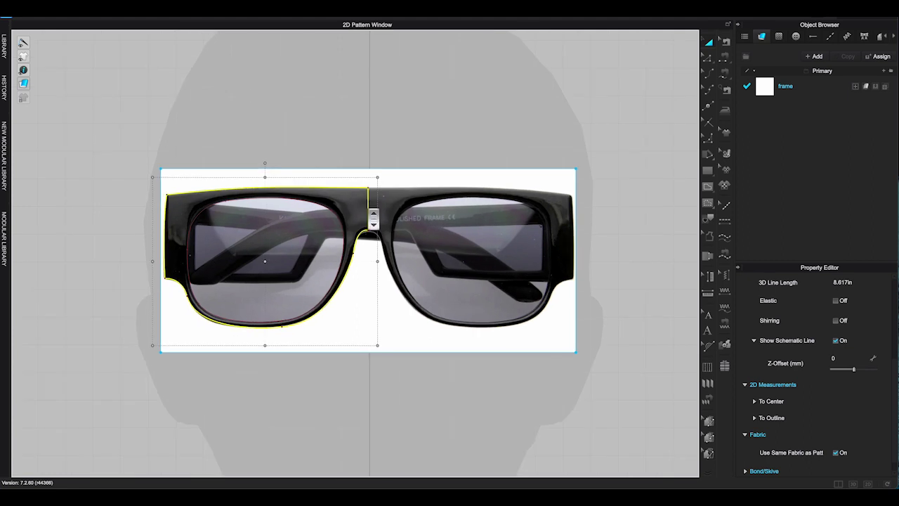
right_click(366, 207)
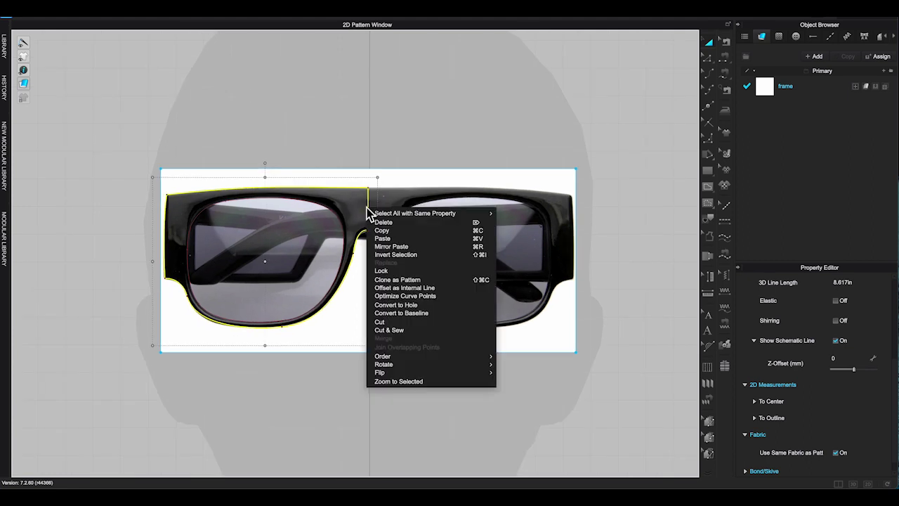
left_click(422, 330)
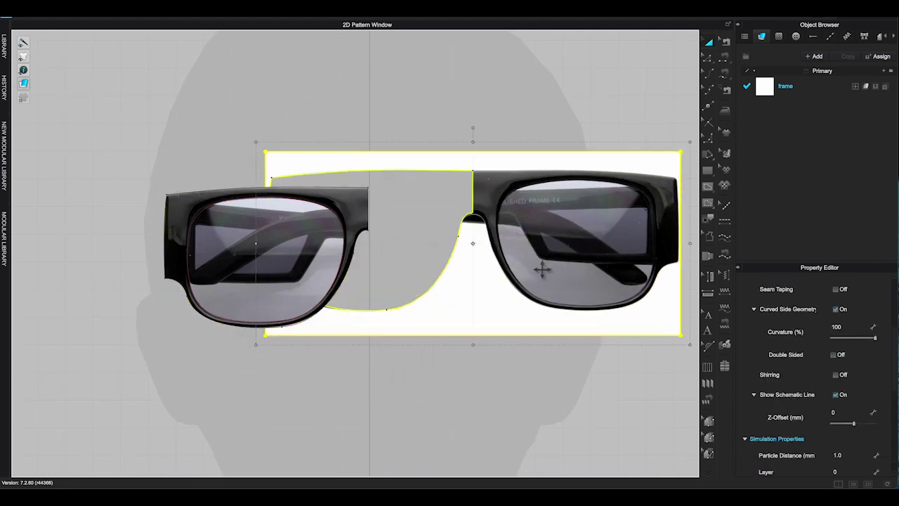
key("Delete")
Unfold only the pattern outline across the centre bridge edge to complete the full frame
left_click(370, 209)
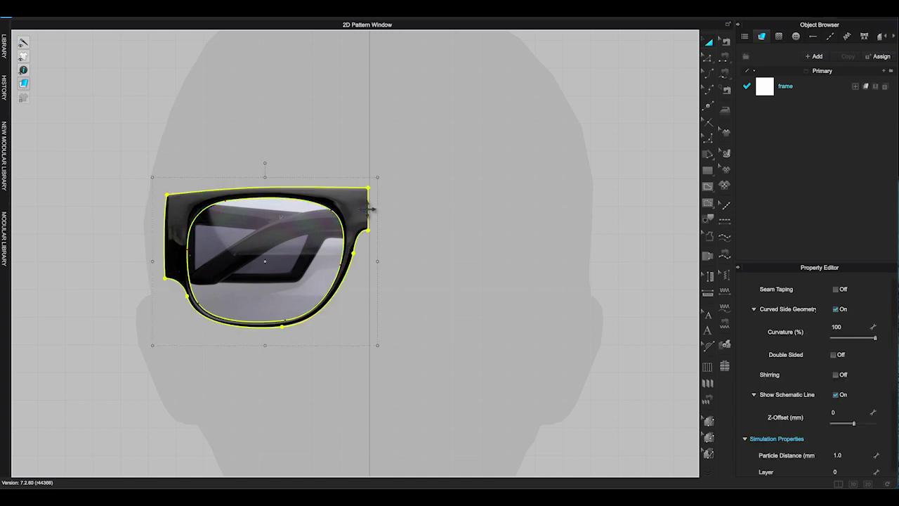
left_click(709, 65)
right_click(369, 208)
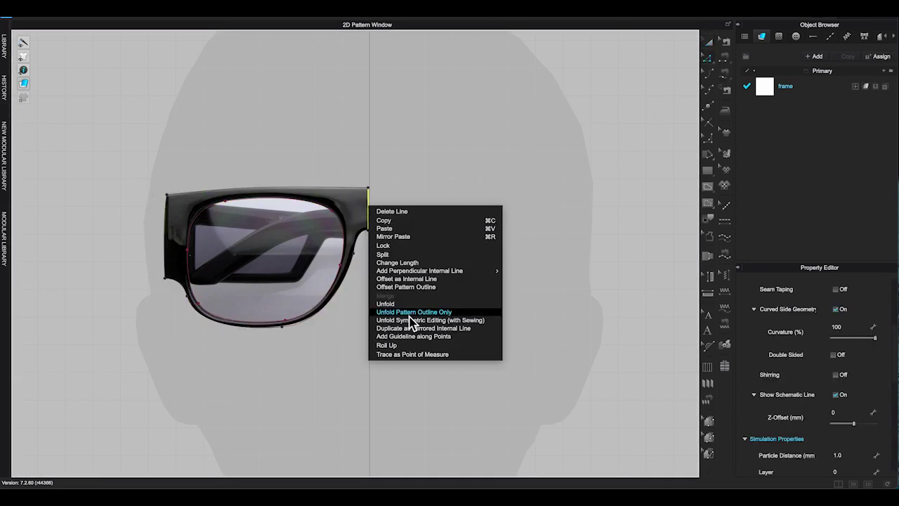
left_click(411, 314)
scroll(517, 279, "up", 2)
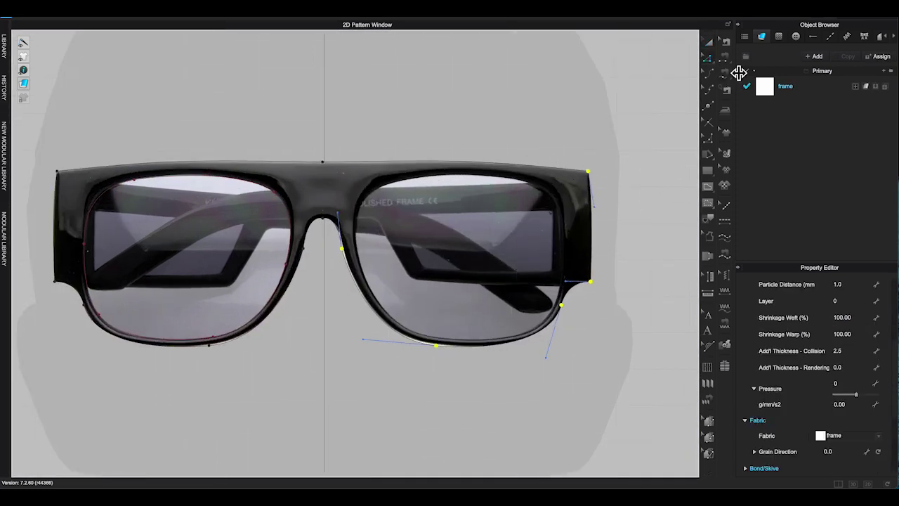
Copy the left lens opening and mirror-paste it at the matching position on the frame's right half
left_click(709, 45)
left_click(287, 213)
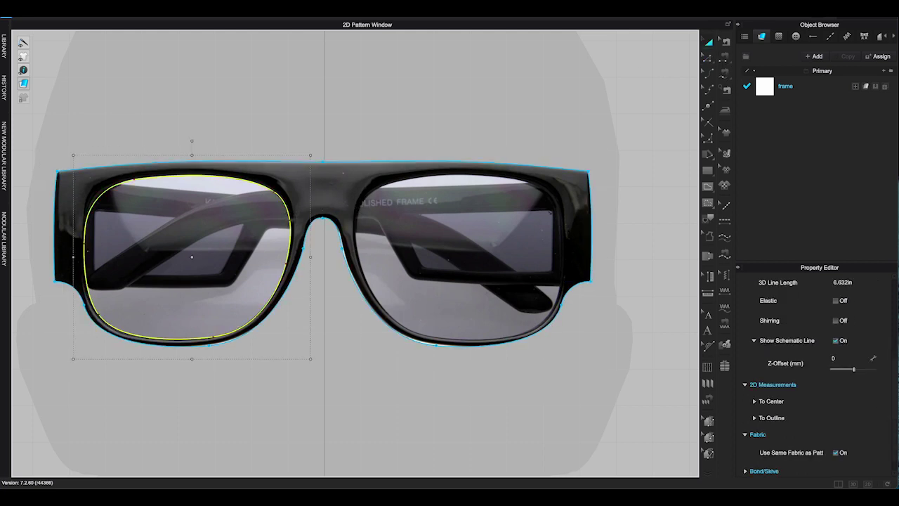
right_click(290, 218)
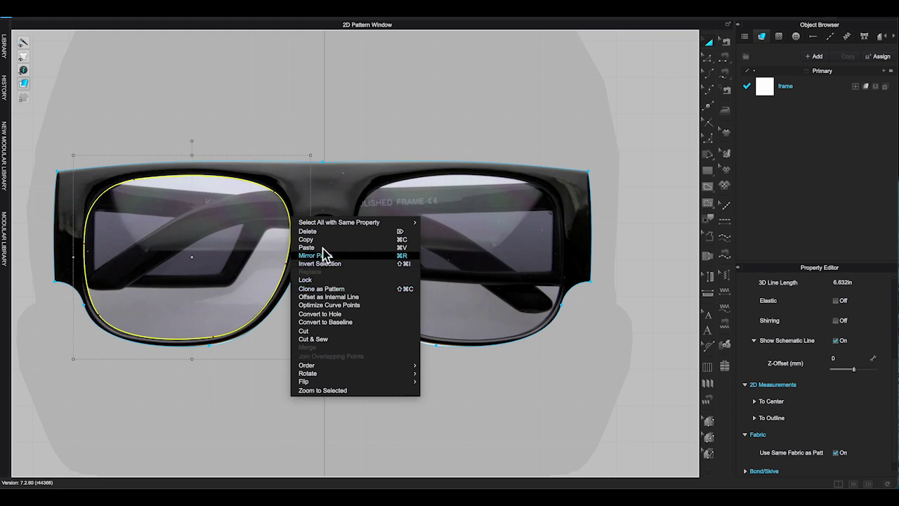
left_click(355, 240)
right_click(279, 227)
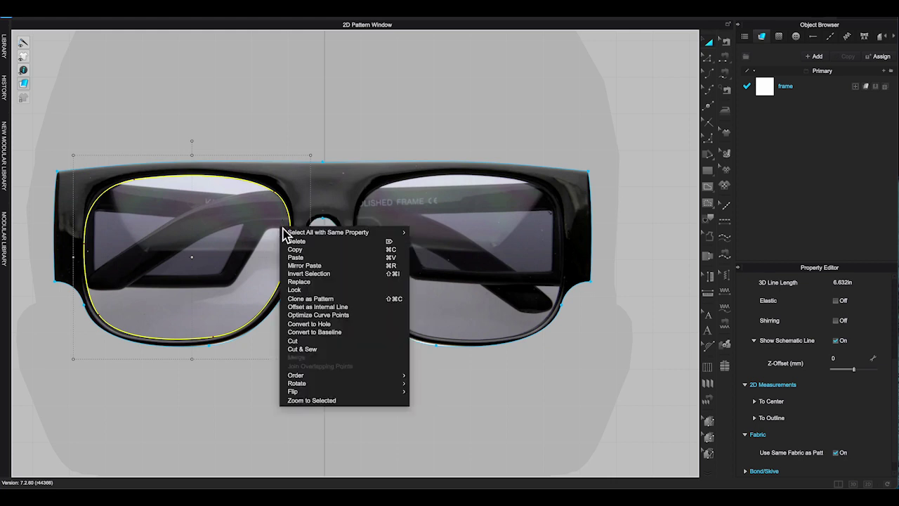
left_click(309, 265)
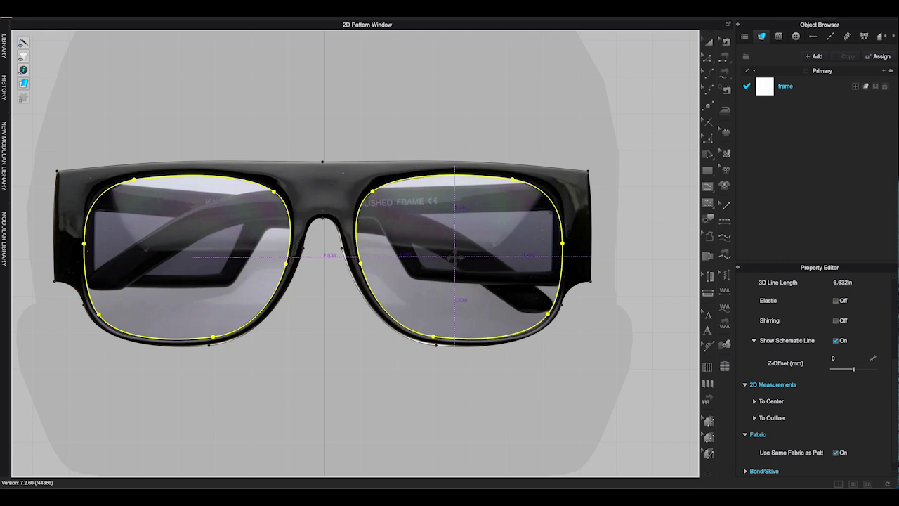
left_click(455, 257)
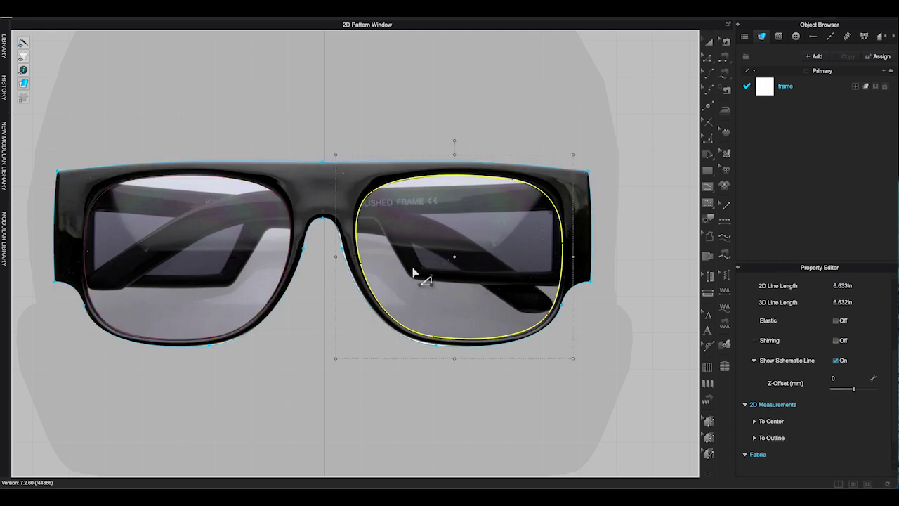
left_click(294, 248)
left_click(401, 145)
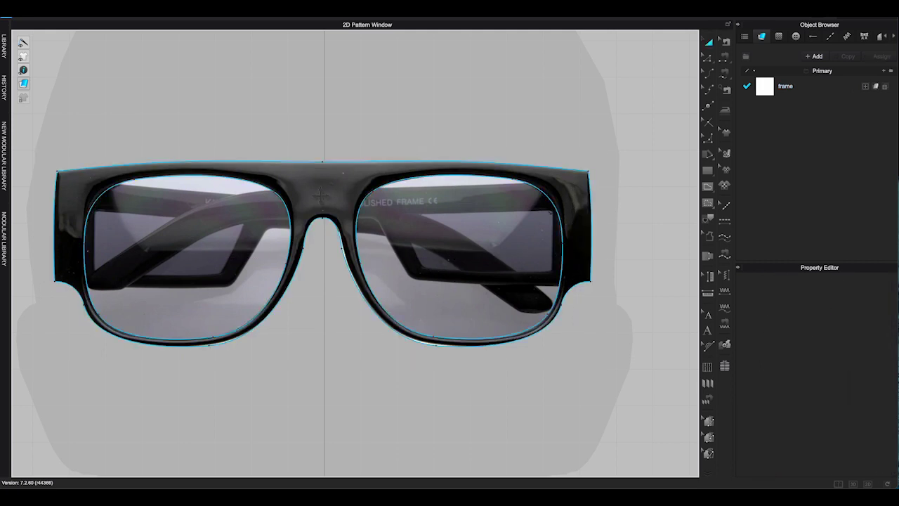
Cut & Sew both lens openings out of the frame and place the two lens pieces below it
left_click(288, 206)
left_click(358, 204)
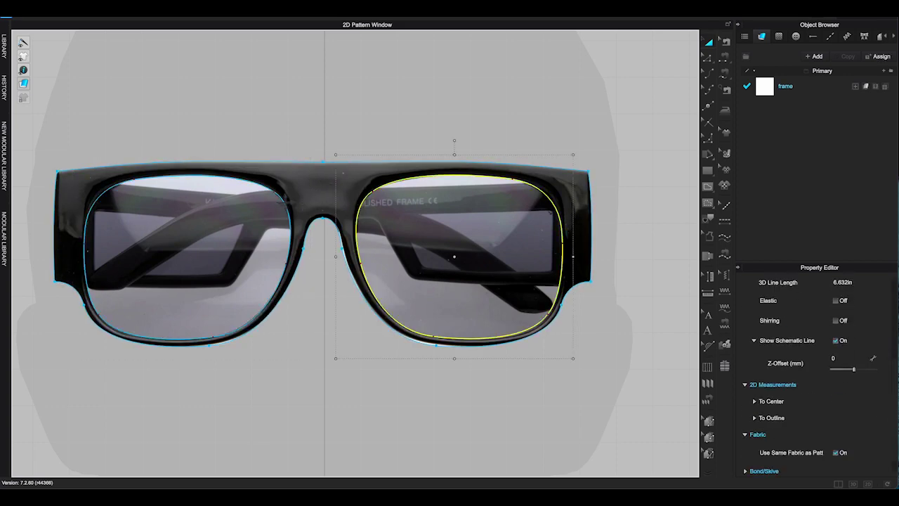
left_click(286, 198, "shift")
right_click(285, 204)
left_click(306, 324)
scroll(294, 288, "down", 3)
scroll(294, 288, "down", 2)
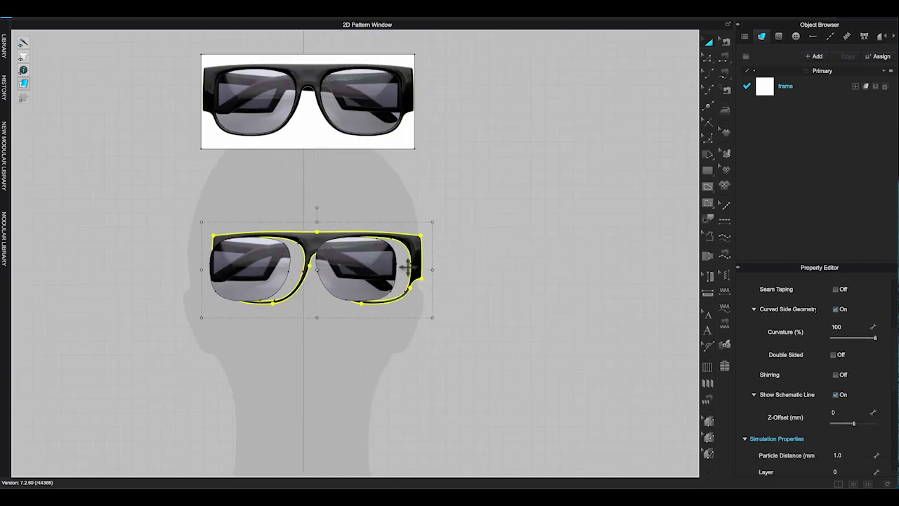
left_click_drag(365, 263, 378, 372)
left_click_drag(293, 253, 293, 363)
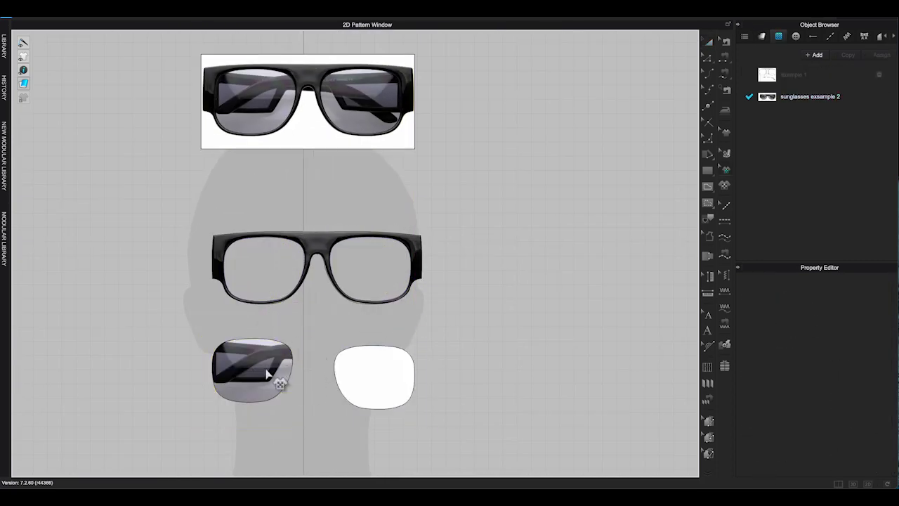
Remove the sunglasses texture from both lens patterns and level the right lens with the left one
left_click(322, 246)
scroll(351, 290, "up", 3)
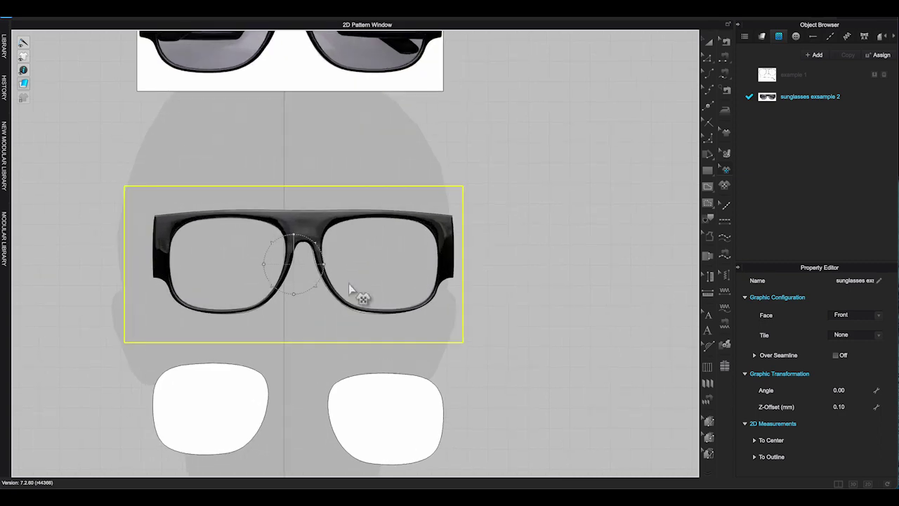
left_click(712, 41)
left_click_drag(384, 399, 383, 393)
left_click(504, 356)
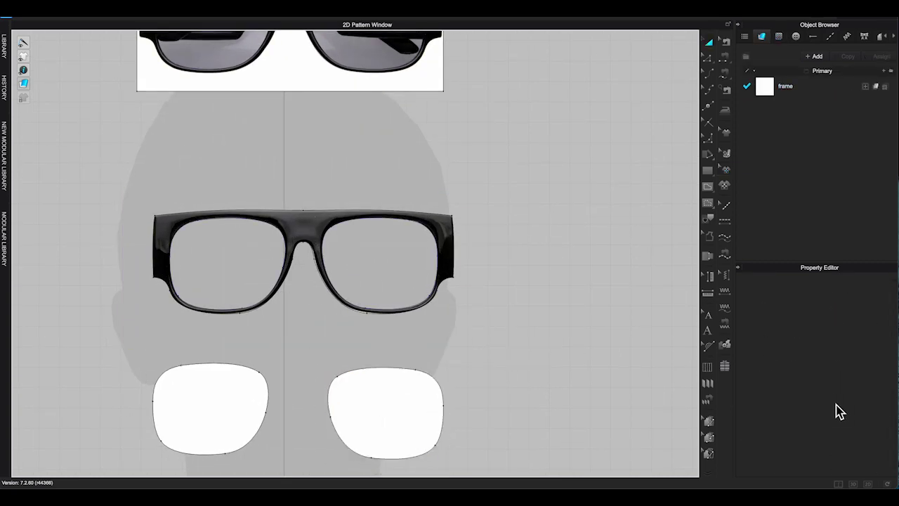
Select the frame with both lenses and move and tilt them into place on the avatar's face
left_click(846, 485)
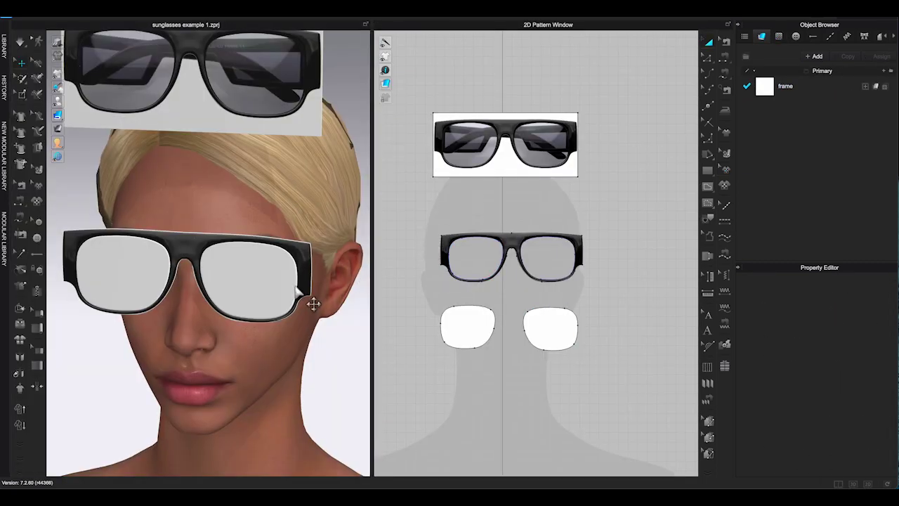
scroll(316, 299, "down", 8)
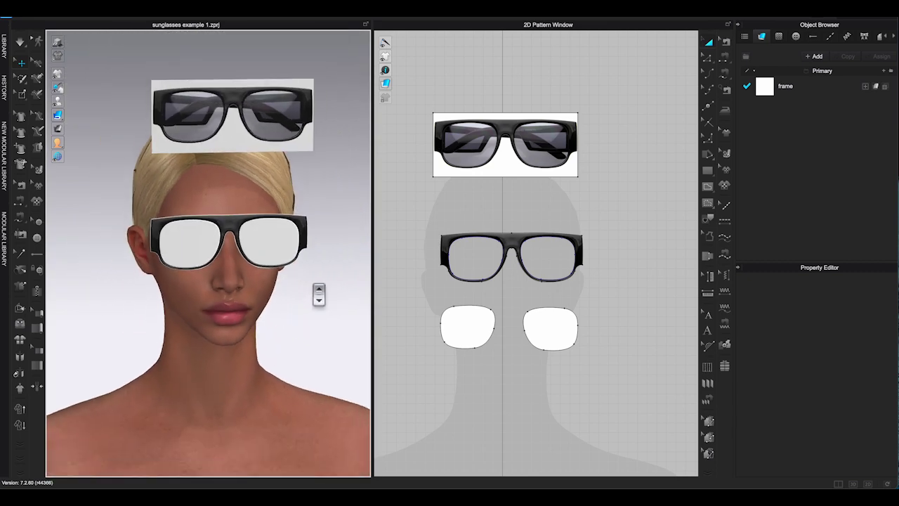
scroll(318, 294, "down", 3)
left_click_drag(412, 210, 604, 385)
key("4")
scroll(315, 257, "up", 2)
scroll(324, 246, "down", 2)
scroll(337, 232, "up", 5)
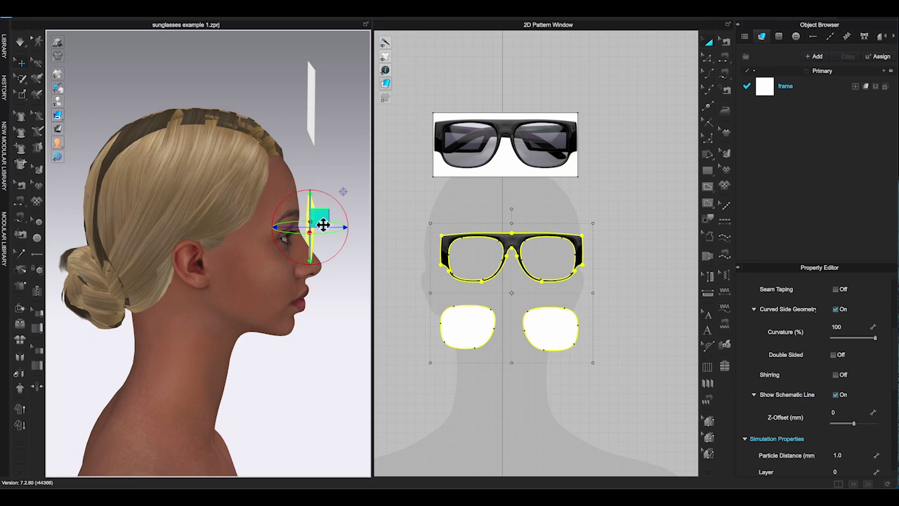
key("2")
scroll(324, 225, "up", 4)
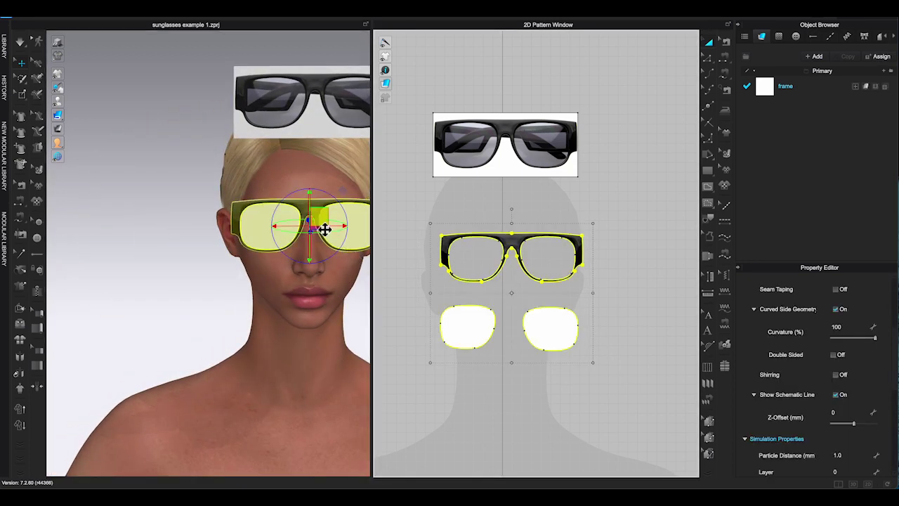
Try an additional rendering thickness of 3 on the frame pattern
right_click_drag(328, 250, 270, 244)
left_click_drag(413, 213, 587, 297)
scroll(836, 373, "down", 3)
left_click(855, 380)
type("2")
left_click(132, 163)
middle_click_drag(132, 162, 53, 161)
left_click_drag(421, 215, 584, 282)
left_click(851, 380)
type("3")
key("Return")
scroll(843, 379, "up", 3)
left_click(166, 345)
Set the frame's curved side geometry to 38% curvature and its additional rendering thickness to 2
key("2")
scroll(271, 358, "up", 4)
right_click_drag(214, 348, 302, 355)
middle_click_drag(302, 316, 169, 295)
left_click_drag(430, 208, 589, 292)
left_click_drag(860, 345, 848, 346)
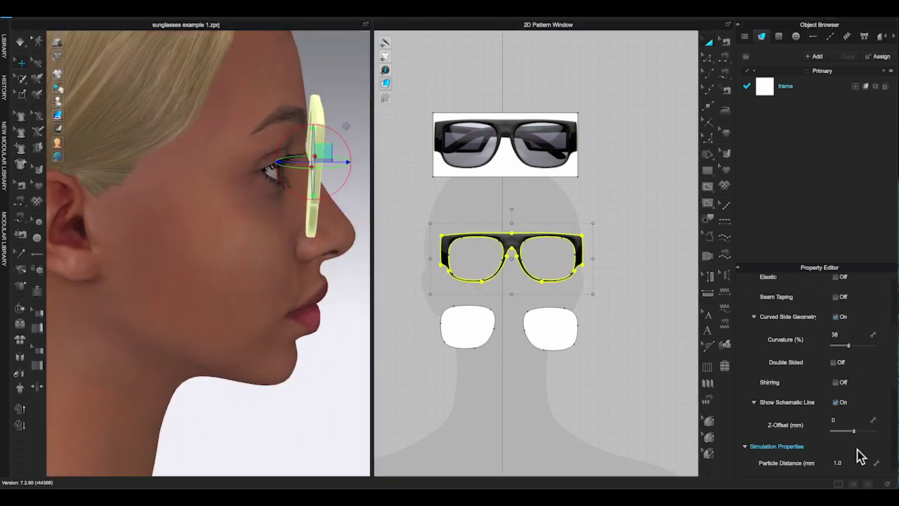
scroll(857, 449, "down", 3)
left_click(852, 425)
type("2")
key("Return")
left_click(309, 414)
right_click_drag(330, 366, 281, 358)
Turn off curved side geometry for both lens patterns
left_click_drag(415, 217, 591, 292)
scroll(868, 364, "down", 4)
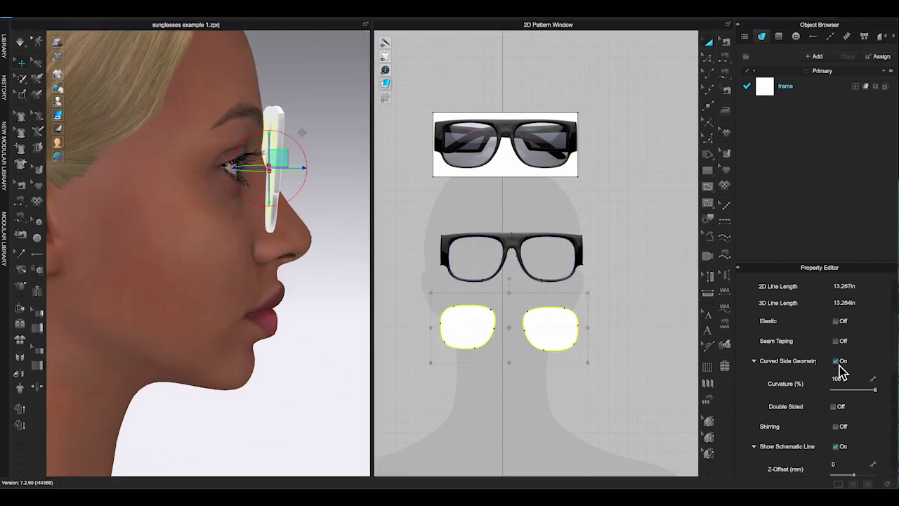
left_click(836, 362)
left_click(317, 376)
right_click_drag(317, 376, 276, 379)
scroll(290, 380, "down", 3)
Duplicate the frame fabric as "lens" and assign it to both lens patterns
left_click(799, 88)
left_click(848, 56)
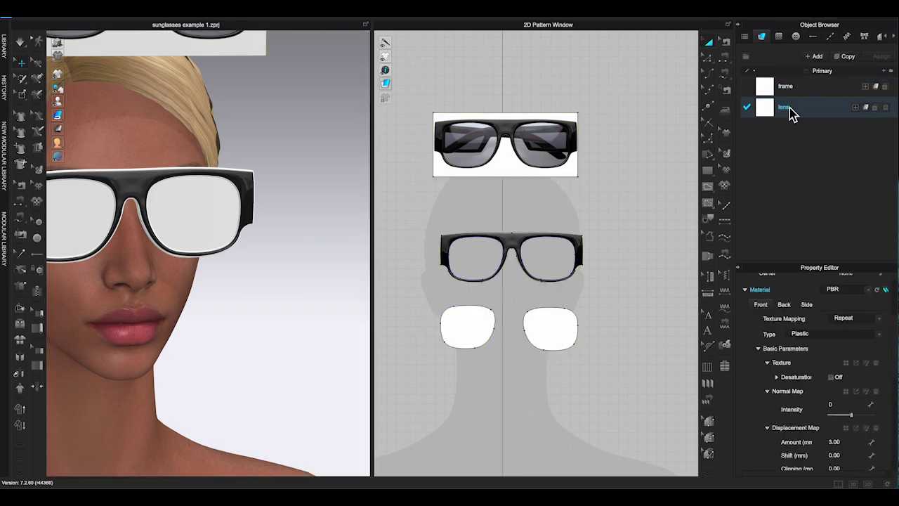
left_click_drag(789, 107, 753, 123)
left_click_drag(529, 308, 530, 313)
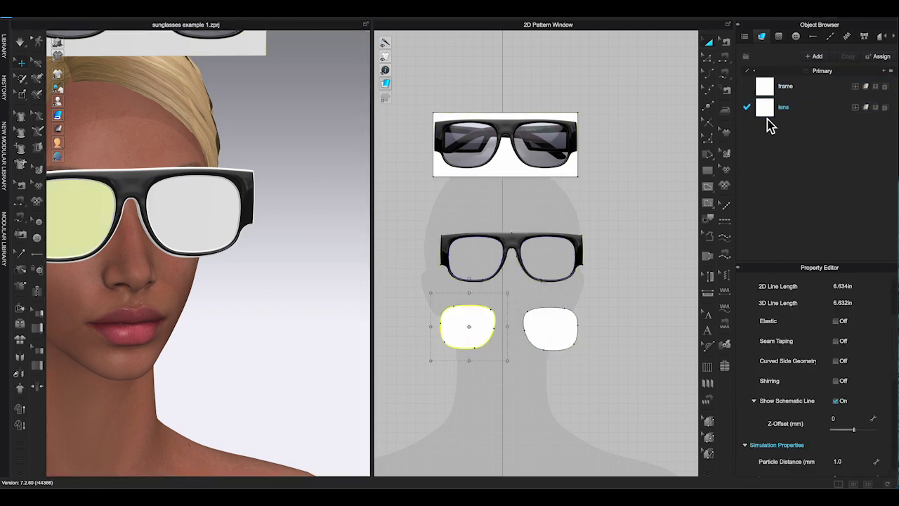
left_click_drag(773, 120, 584, 314)
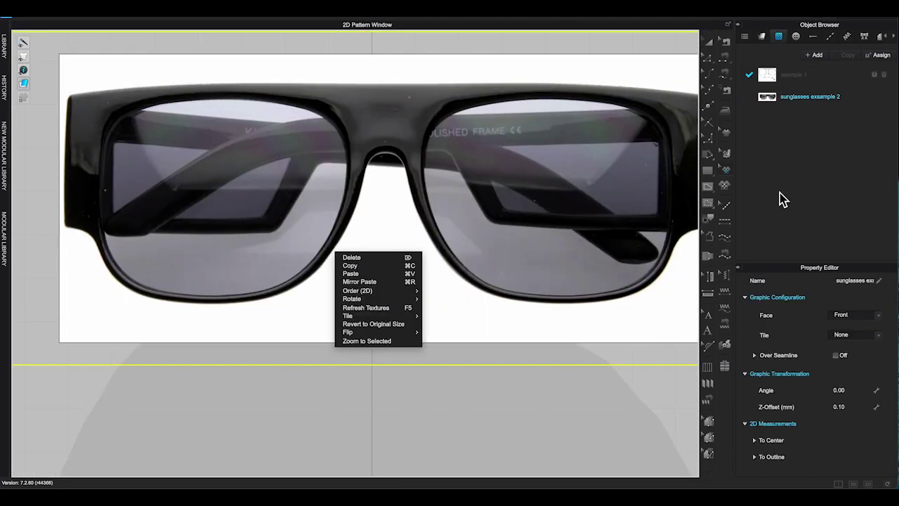
Trace the temple arm over the upper photo rectangle as a closed internal shape about 12.8 in around
left_click(432, 136)
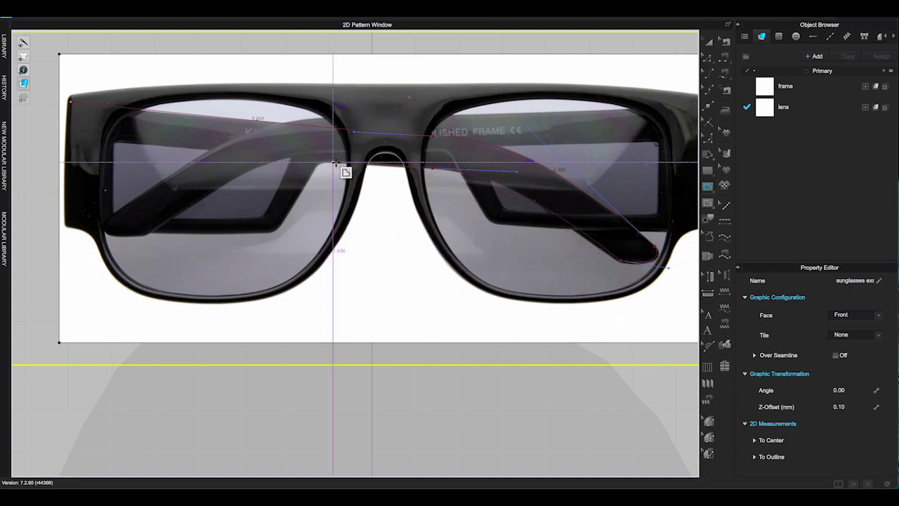
left_click_drag(66, 229, 53, 217)
left_click(71, 102)
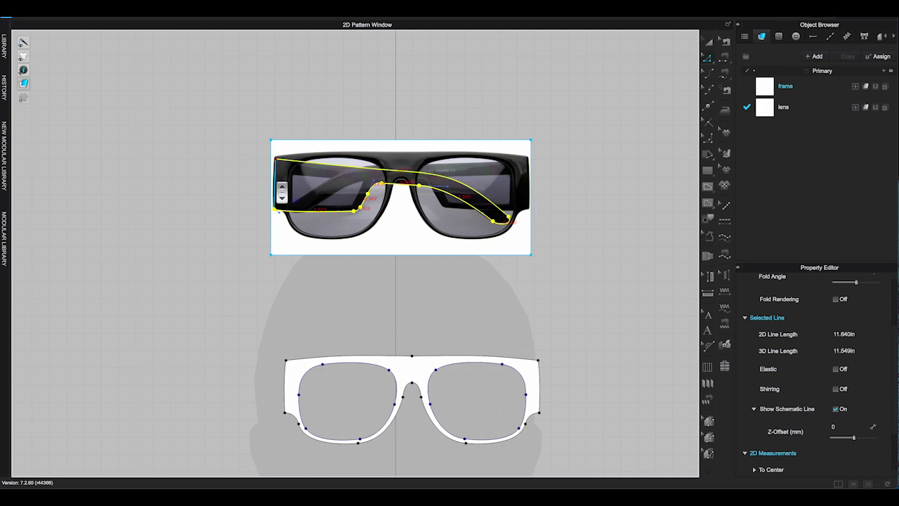
Cut the traced temple arm out of the upper photo rectangle and delete the leftover piece
left_click(275, 188, "shift")
right_click(468, 188)
left_click(501, 304)
key("a")
left_click_drag(484, 239, 596, 192)
key("Delete")
Trace the four-sided window at the wide end of the temple arm and cut it out as a separate piece
scroll(287, 198, "up", 8)
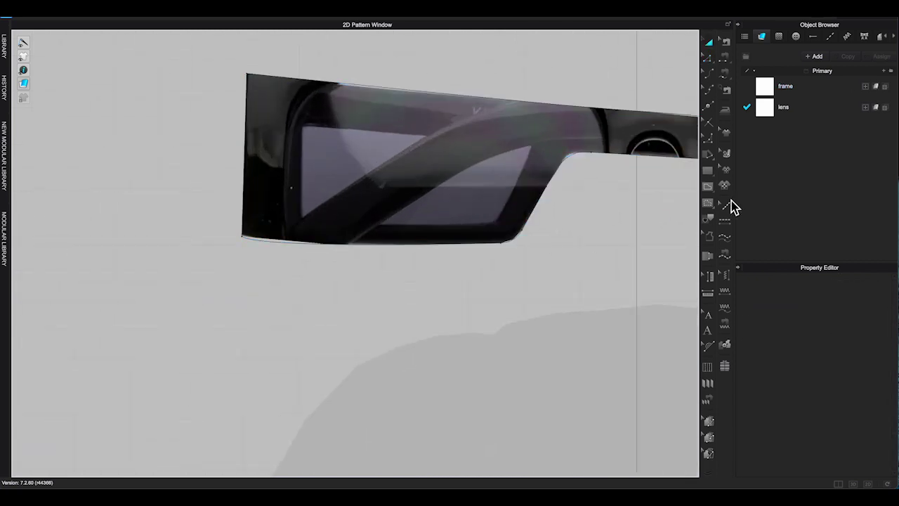
left_click(708, 187)
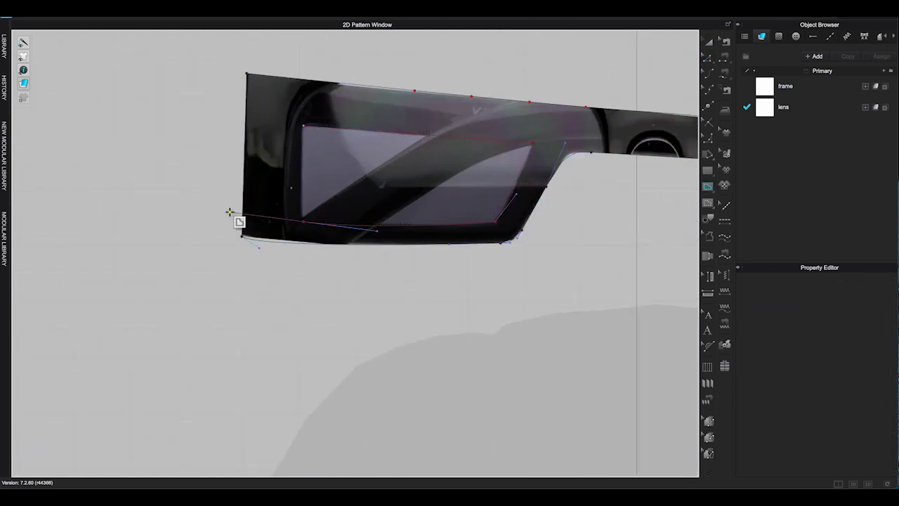
left_click_drag(217, 216, 209, 217)
left_click(304, 126)
left_click(708, 57)
middle_click_drag(515, 191, 399, 251)
right_click(398, 246)
left_click(431, 361)
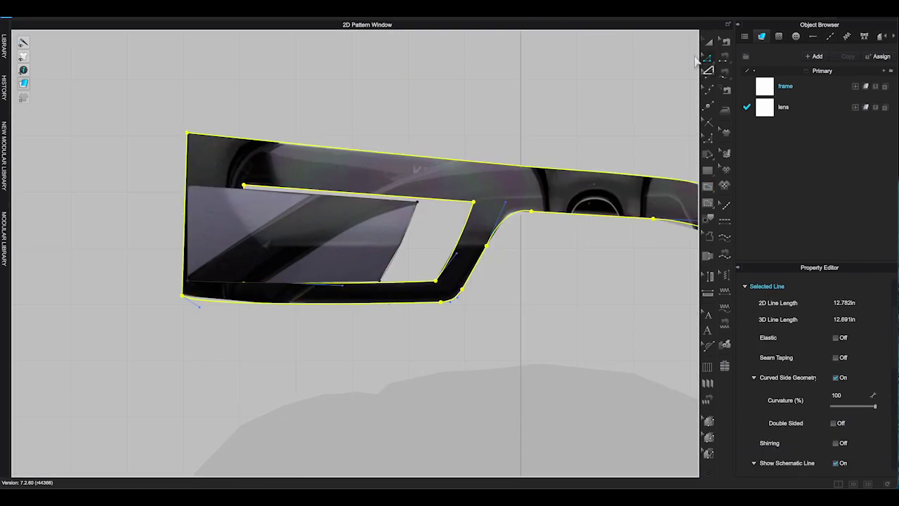
Give the temple arm additional rendering thickness and check it from the front in 3D
scroll(422, 246, "down", 4)
scroll(808, 386, "down", 5)
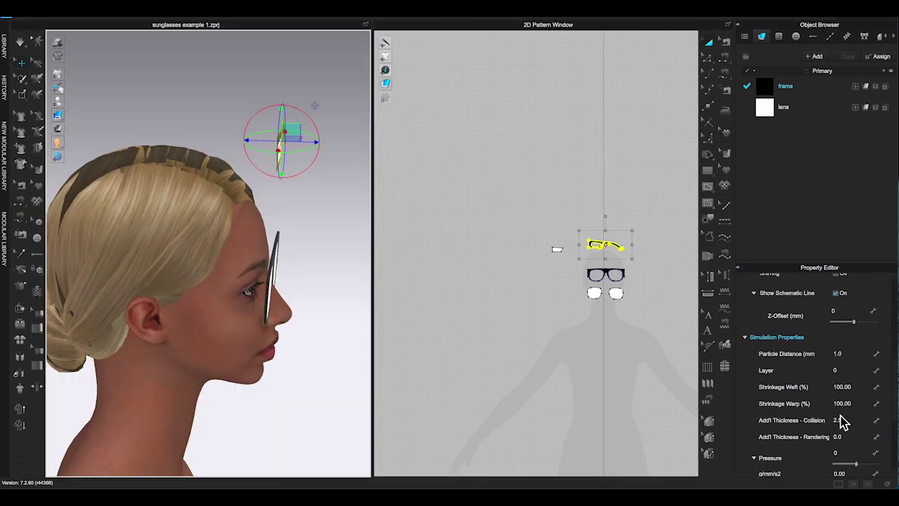
left_click(853, 436)
left_click(330, 197)
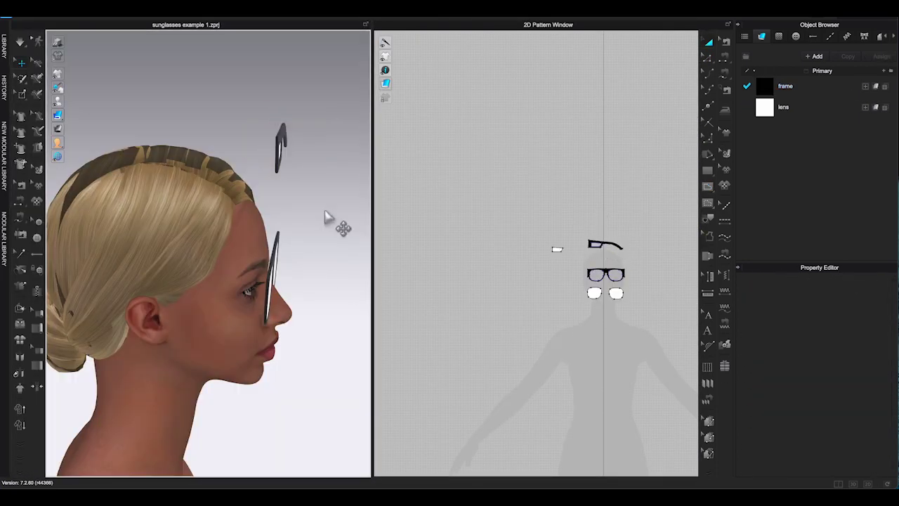
left_click(623, 249)
scroll(823, 375, "up", 3)
scroll(826, 377, "up", 5)
left_click(323, 284)
right_click_drag(321, 278, 279, 279)
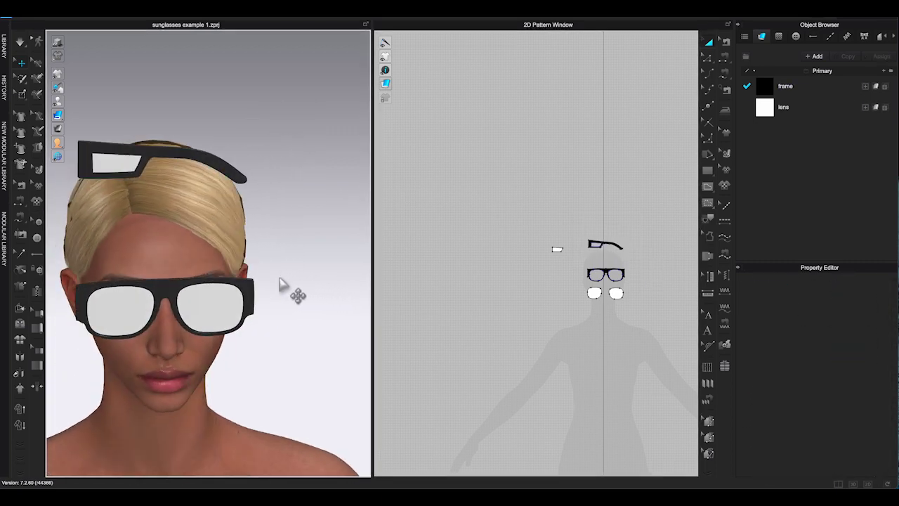
Set the curved side geometry of the temple arm's outline to 40% curvature
left_click_drag(575, 221, 653, 265)
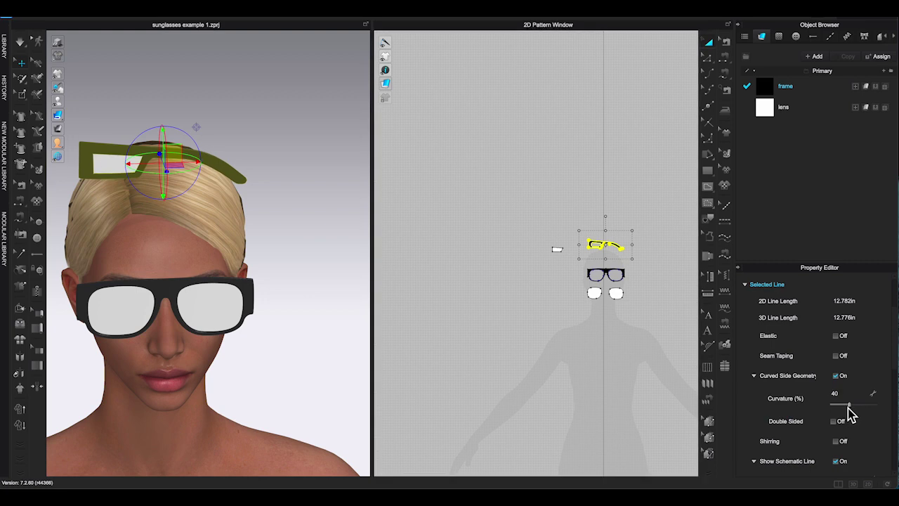
left_click(312, 372)
key("6")
key("2")
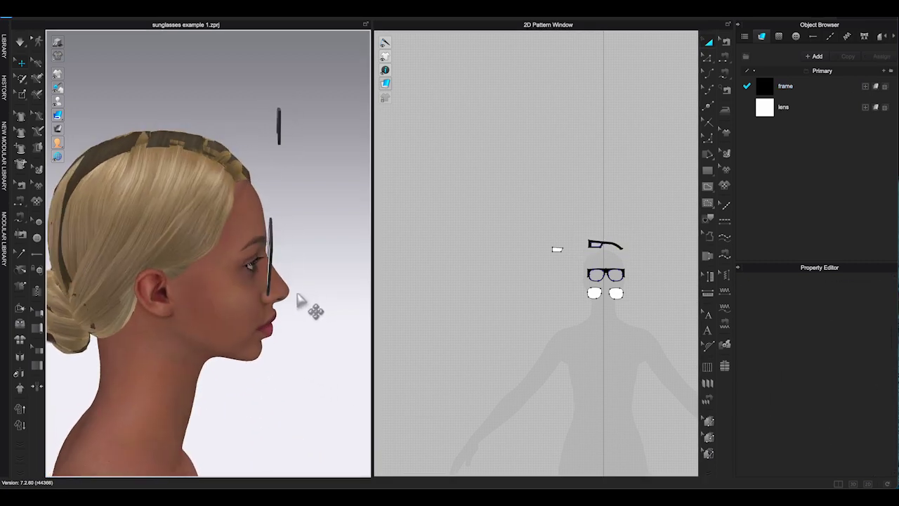
Turn the temple arm and its window piece perpendicular to the frame and move them to the side of the head
left_click_drag(531, 210, 635, 254)
right_click_drag(187, 173, 181, 255)
middle_click_drag(262, 351, 263, 186)
right_click_drag(263, 186, 218, 391)
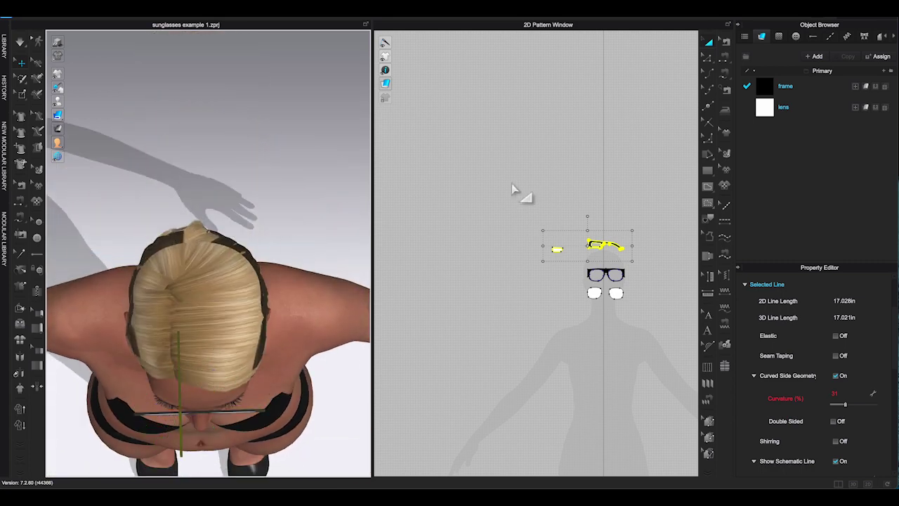
left_click(181, 414)
left_click_drag(193, 422, 278, 376)
Lower the temple arm and window piece so they meet the frame's outer end and rest over the ear
right_click_drag(317, 408, 266, 396)
key("6")
middle_click_drag(275, 381, 255, 152)
left_click_drag(175, 156, 193, 274)
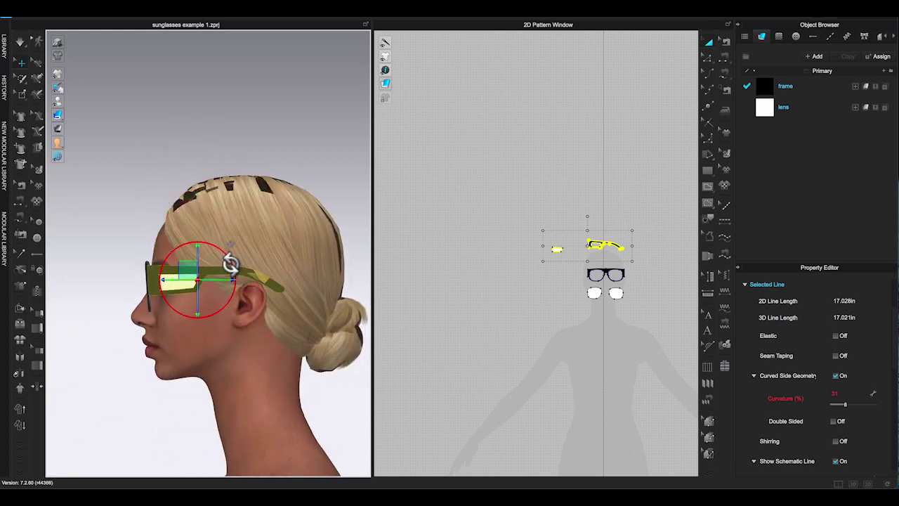
mouse_move(231, 264)
right_mouse_down()
mouse_move(287, 321)
mouse_move(241, 327)
mouse_move(207, 257)
mouse_move(195, 287)
mouse_move(201, 257)
mouse_move(228, 269)
right_mouse_up()
scroll(233, 309, "down", 3)
right_click_drag(232, 311, 302, 328)
left_click(301, 329)
scroll(301, 328, "up", 8)
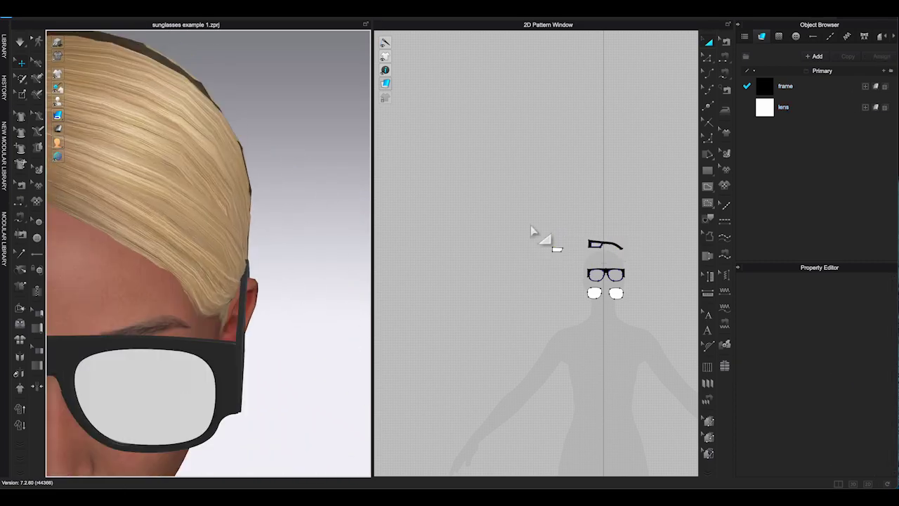
Fine-tune the temple arm and window piece against the outer end of the front frame
left_click_drag(534, 219, 638, 258)
right_click_drag(295, 169, 277, 240)
left_click_drag(282, 247, 283, 251)
left_click(309, 250)
right_click_drag(309, 250, 279, 160)
scroll(279, 160, "down", 5)
middle_click_drag(279, 161, 304, 303)
right_click_drag(304, 304, 294, 314)
scroll(294, 314, "down", 3)
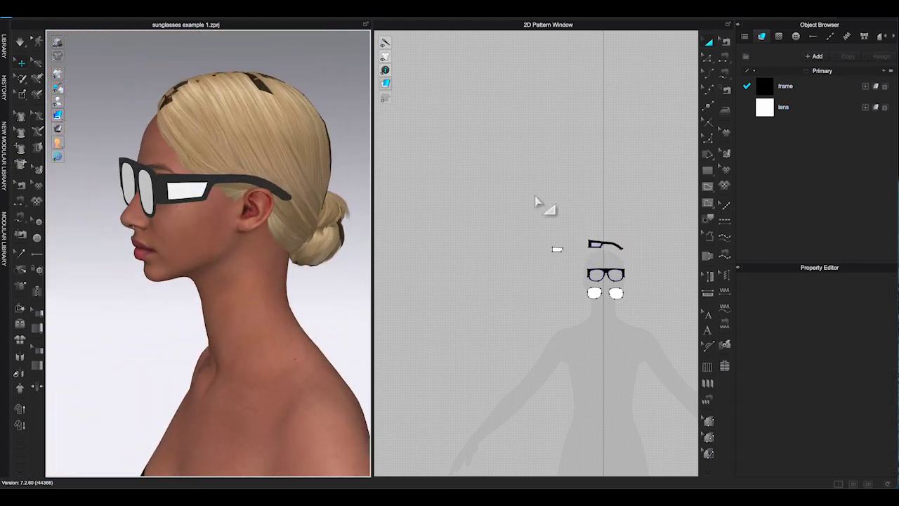
Align the temple arm and window piece with the frame's height as seen from the side of the head
left_click_drag(538, 204, 637, 259)
scroll(232, 225, "up", 5)
right_click_drag(161, 205, 152, 191)
middle_click_drag(172, 126, 239, 182)
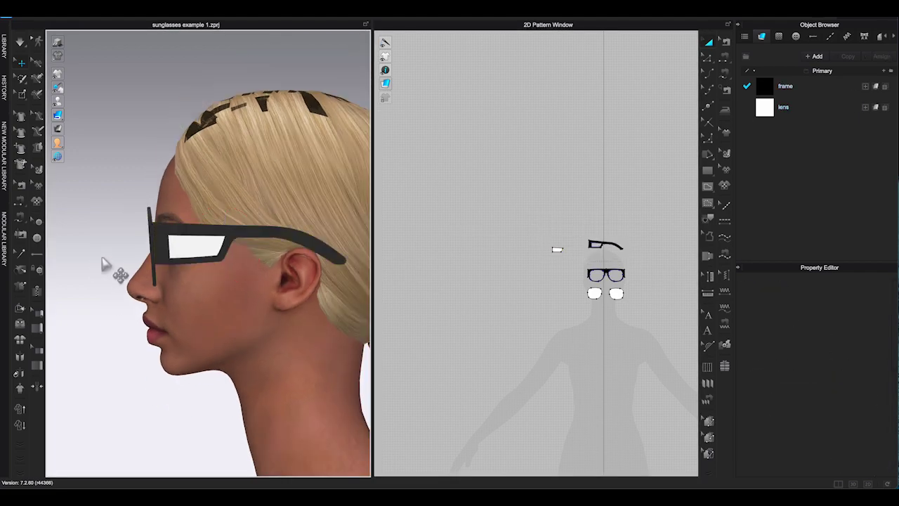
scroll(102, 259, "down", 2)
right_click_drag(102, 258, 275, 332)
scroll(301, 325, "up", 3)
middle_click_drag(274, 330, 348, 315)
Adjust the side curvature of the temple arm alone and nudge it slightly in 3D
left_click_drag(582, 213, 633, 257)
left_click(852, 406)
left_click_drag(253, 234, 253, 236)
left_click(106, 278)
right_click_drag(105, 278, 340, 331)
scroll(339, 331, "down", 3)
Create a symmetric copy of the temple arm and window piece for the opposite side of the glasses
left_click_drag(539, 223, 603, 246)
right_click(603, 247)
left_click(665, 90)
left_click(499, 246)
right_click_drag(176, 302, 326, 270)
left_click(356, 342)
Draw a crescent-shaped nose pad below the frame's bridge with curved side geometry at 42%
left_click_drag(443, 201, 494, 239)
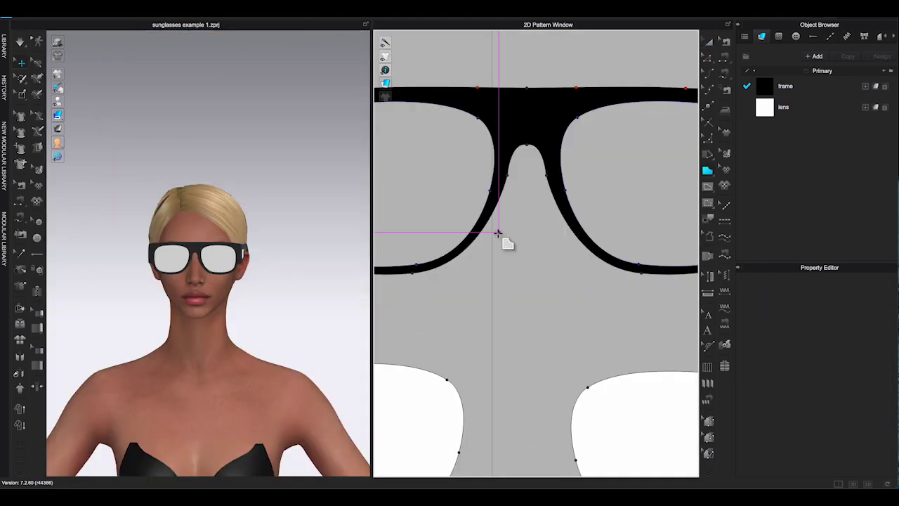
left_click_drag(500, 234, 524, 149)
left_click(491, 232)
key("z")
scroll(514, 228, "up", 5)
left_click_drag(511, 223, 520, 233)
left_click(498, 235)
scroll(837, 430, "down", 3)
scroll(820, 309, "up", 3)
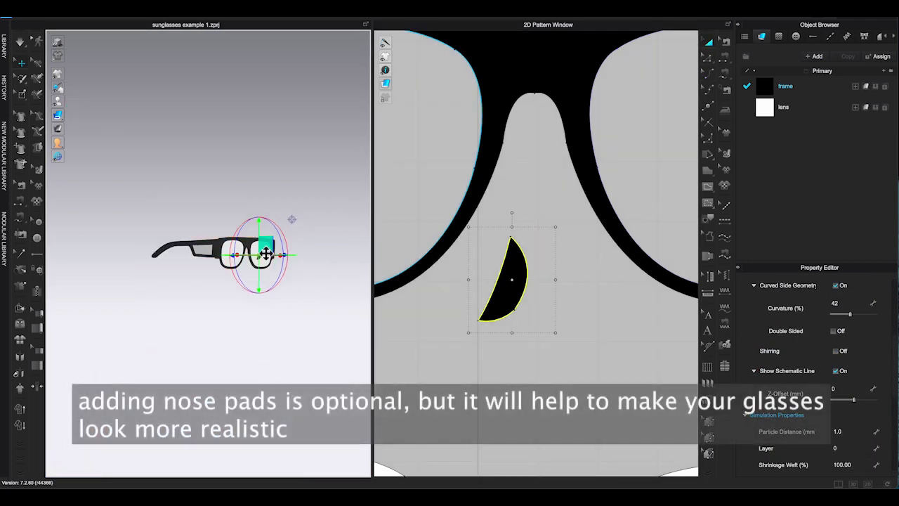
Position the nose pad behind the frame beside the bridge in 3D
right_click_drag(267, 253, 239, 359)
scroll(213, 168, "up", 5)
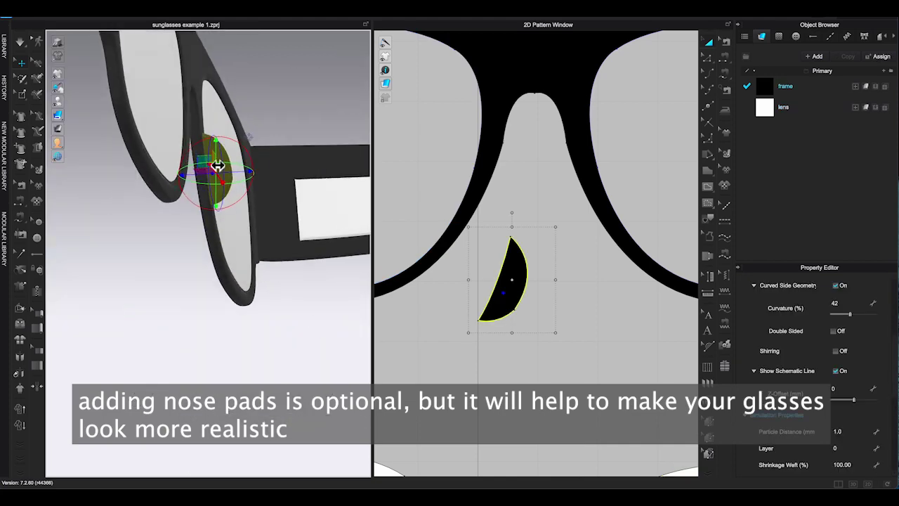
right_click_drag(220, 165, 287, 213)
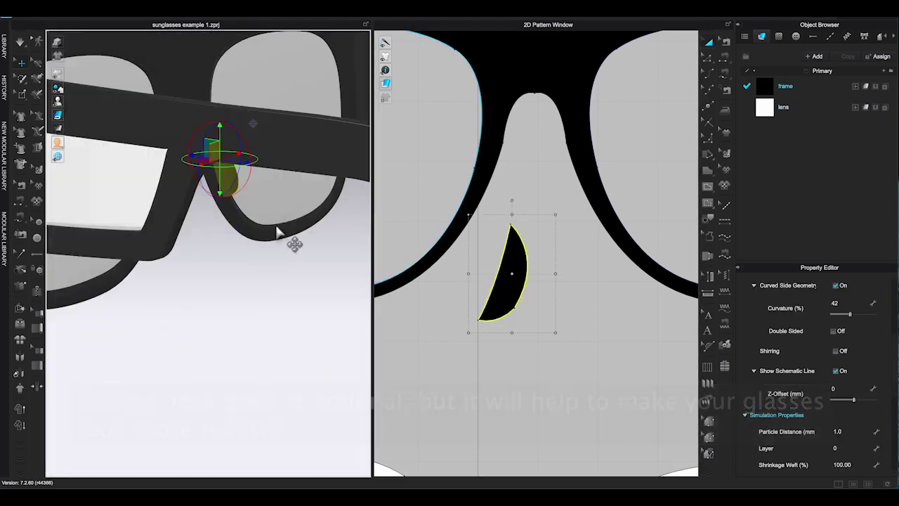
right_click_drag(277, 233, 253, 145)
left_click(246, 288)
right_click_drag(245, 287, 224, 281)
key("z")
Delete the extra point on the nose pad's outer curve and round off its upper tip
left_click(514, 308)
key("Delete")
scroll(225, 266, "down", 4)
right_click_drag(281, 281, 151, 274)
left_click(706, 122)
left_click_drag(510, 225, 517, 233)
Add a mirrored copy of the nose pad for the other side of the bridge and check it on the avatar
left_click(709, 42)
right_click_drag(281, 281, 252, 260)
scroll(211, 210, "up", 4)
left_click(518, 301)
left_click(258, 331)
scroll(258, 331, "down", 3)
right_click_drag(257, 331, 281, 267)
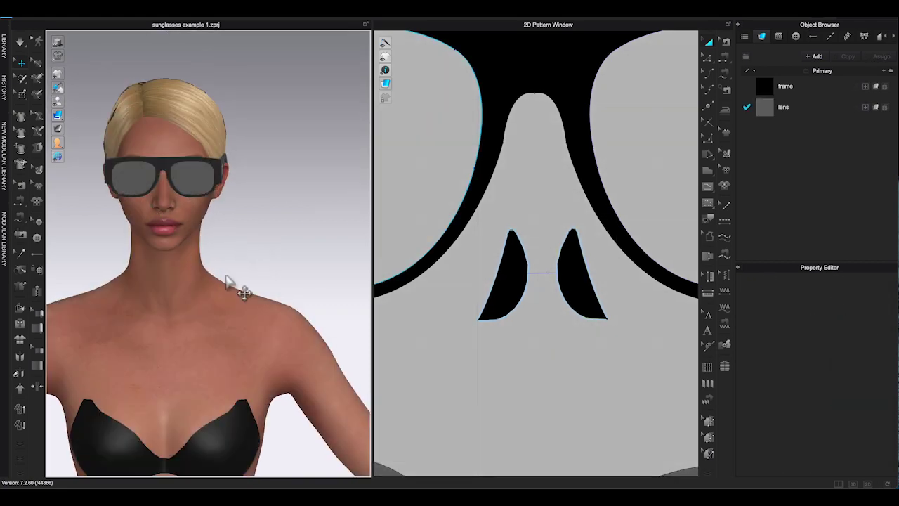
Hide the avatar and frame the finished sunglasses in an angled 3D view
left_click(163, 239)
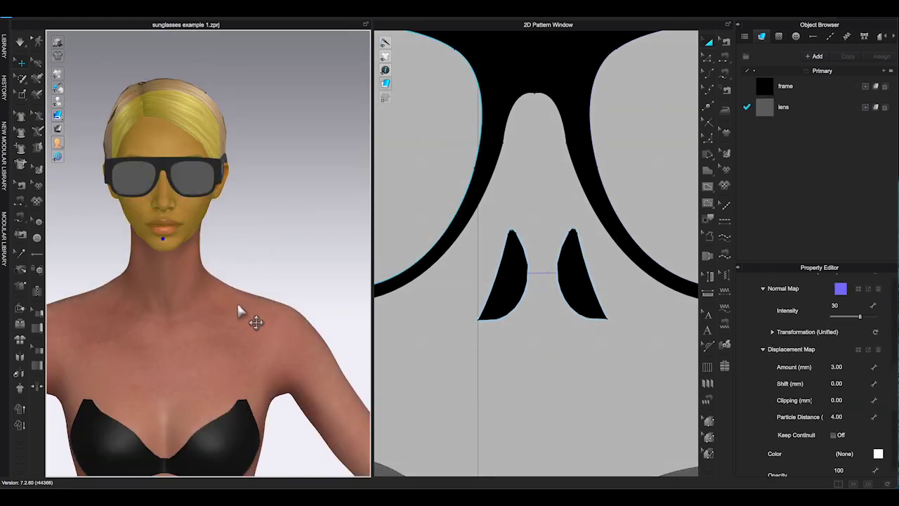
left_click(71, 103)
right_click_drag(253, 271, 237, 273)
scroll(238, 273, "up", 5)
middle_click_drag(238, 273, 272, 379)
right_click_drag(273, 383, 271, 392)
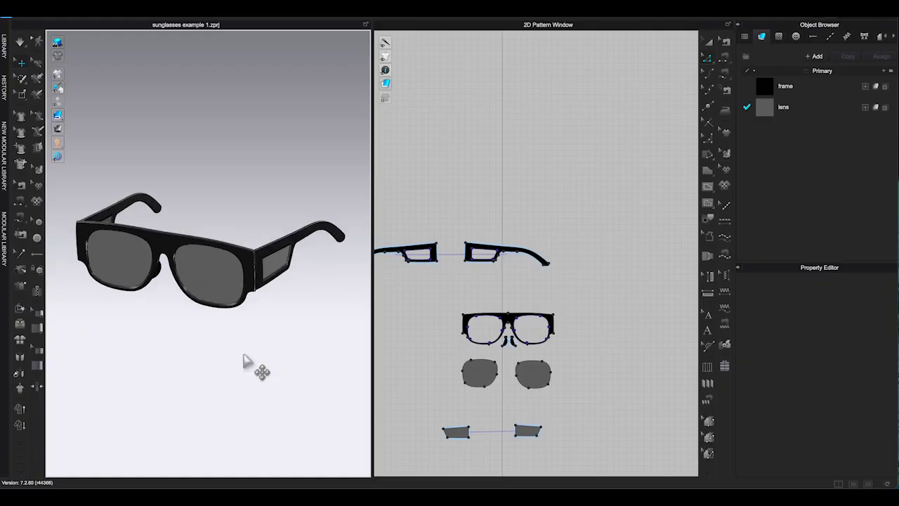
Save the project as "sunglasses example 2" on the Desktop
left_click(120, 5)
mouse_move(125, 48)
left_click(288, 45)
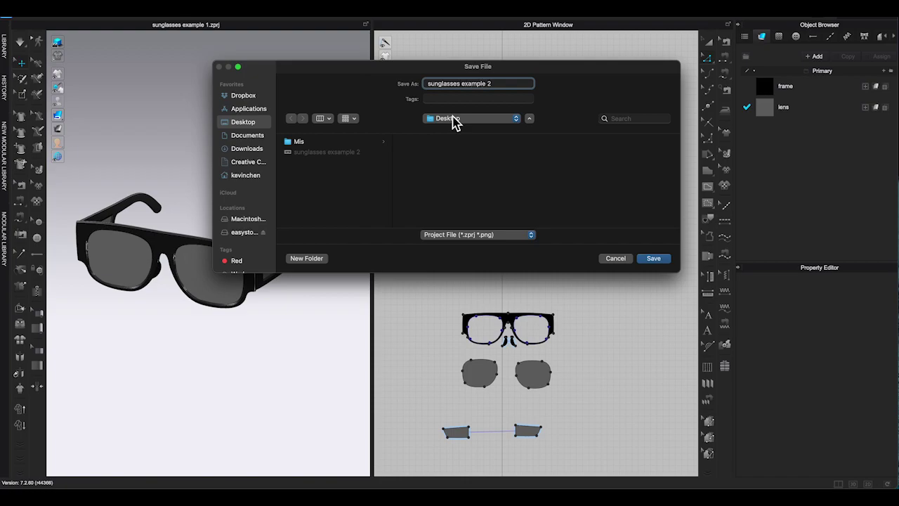
key("Return")
Export the sunglasses as a single thick FBX object named Glasses in the accessaries folder, replacing the existing file
right_click_drag(315, 309, 330, 300)
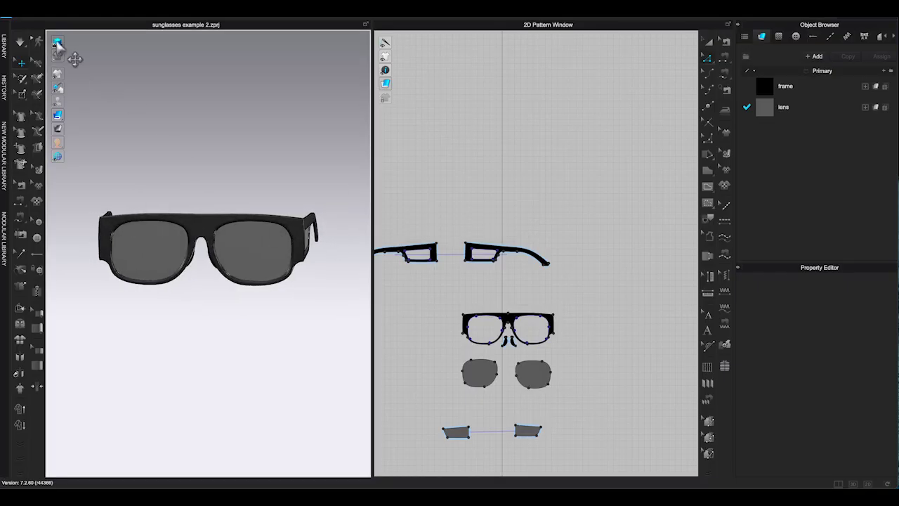
left_click(118, 10)
mouse_move(142, 103)
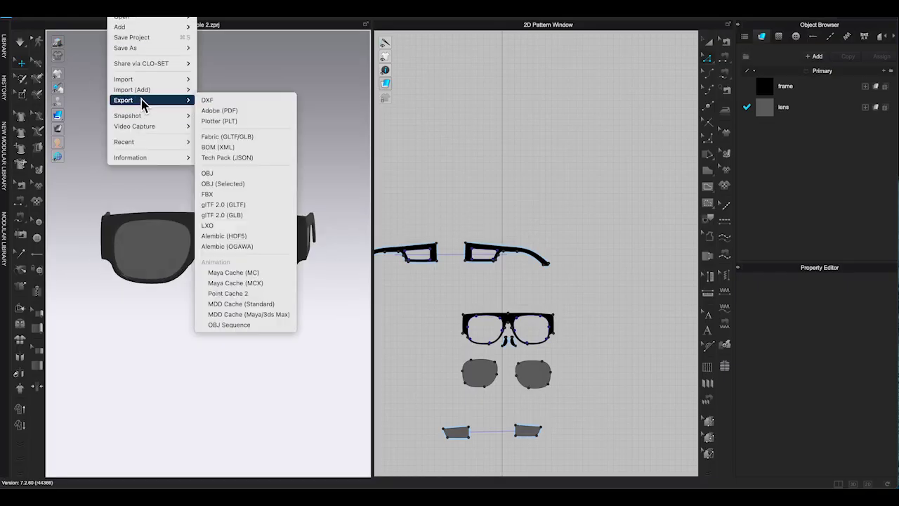
left_click(230, 198)
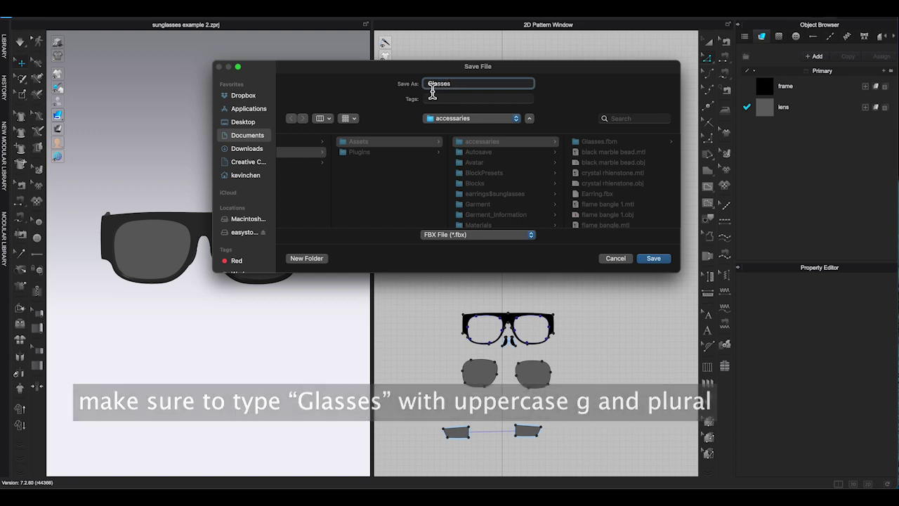
left_click(653, 258)
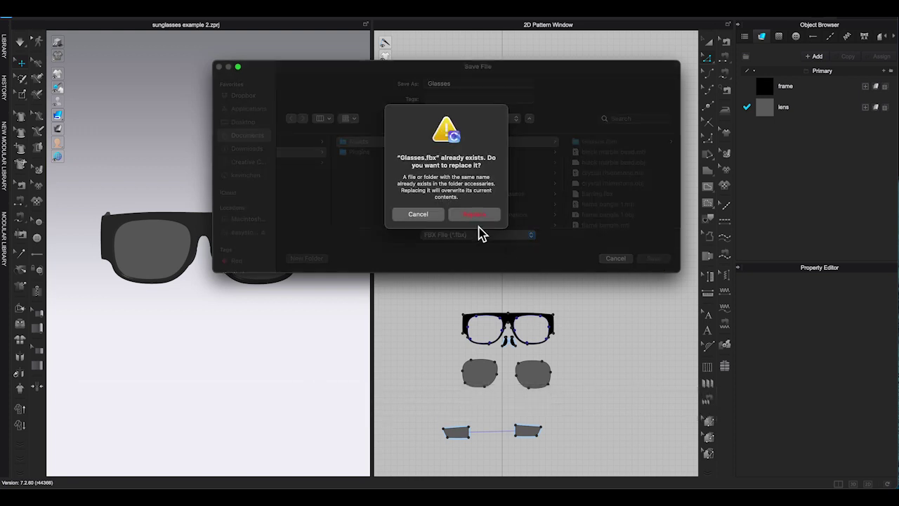
left_click(474, 213)
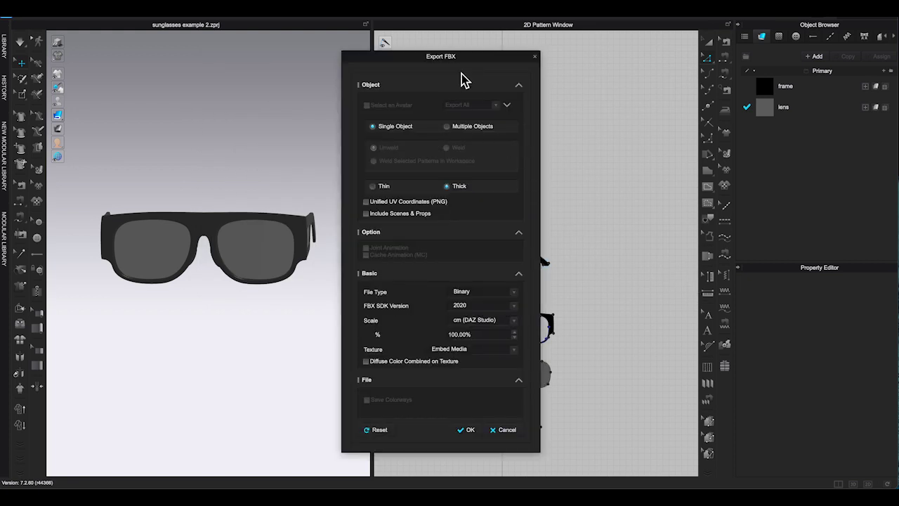
left_click_drag(457, 59, 454, 24)
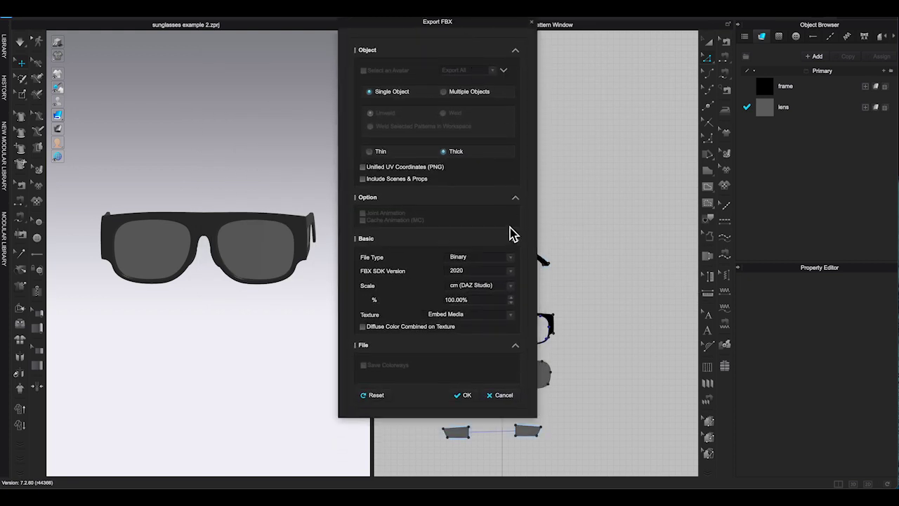
left_click(468, 396)
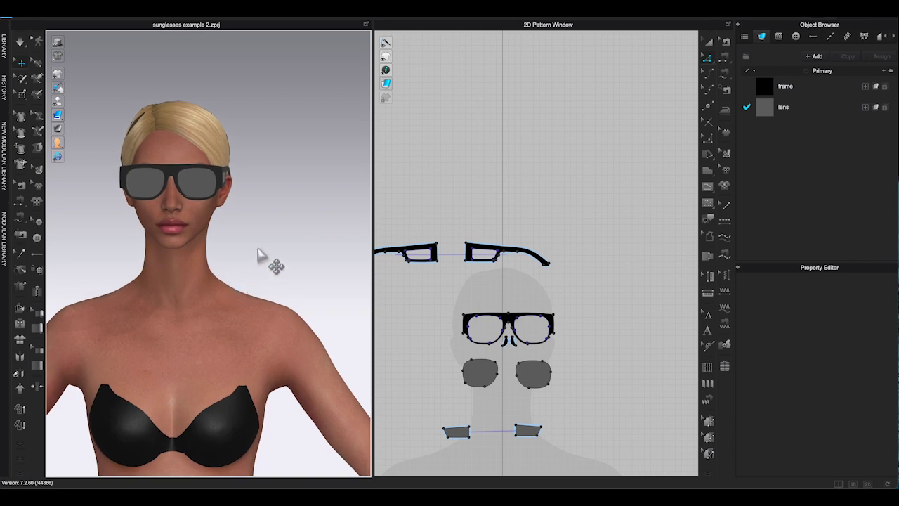
Start registering an accessory of type Glasses using the Glasses.fbx file from the accessaries folder
left_click(341, 5)
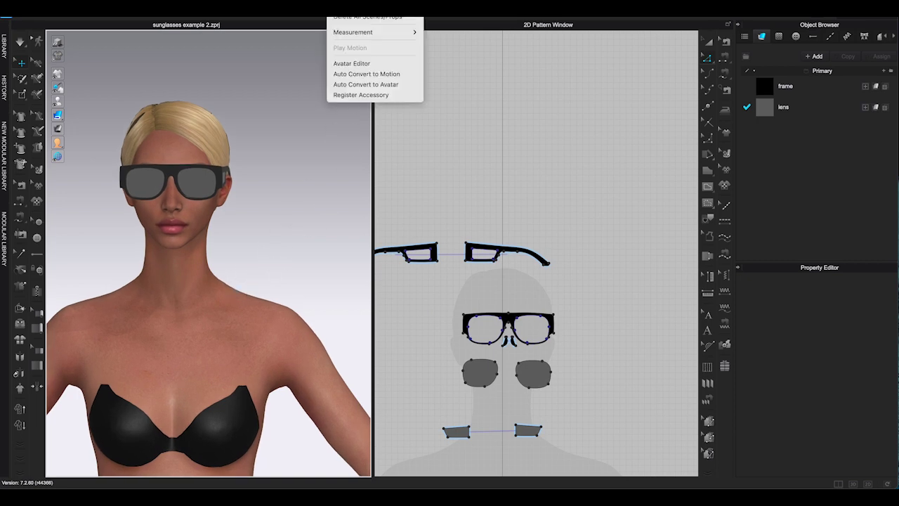
left_click(365, 97)
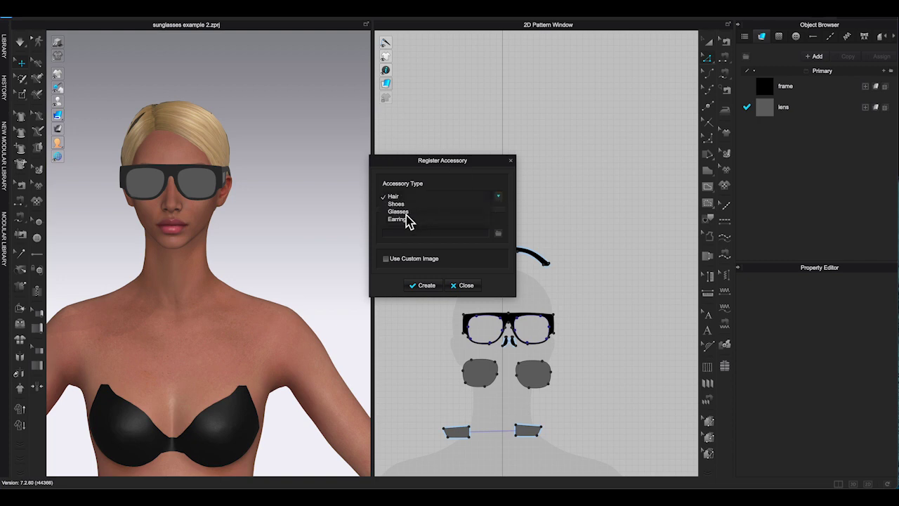
left_click(499, 235)
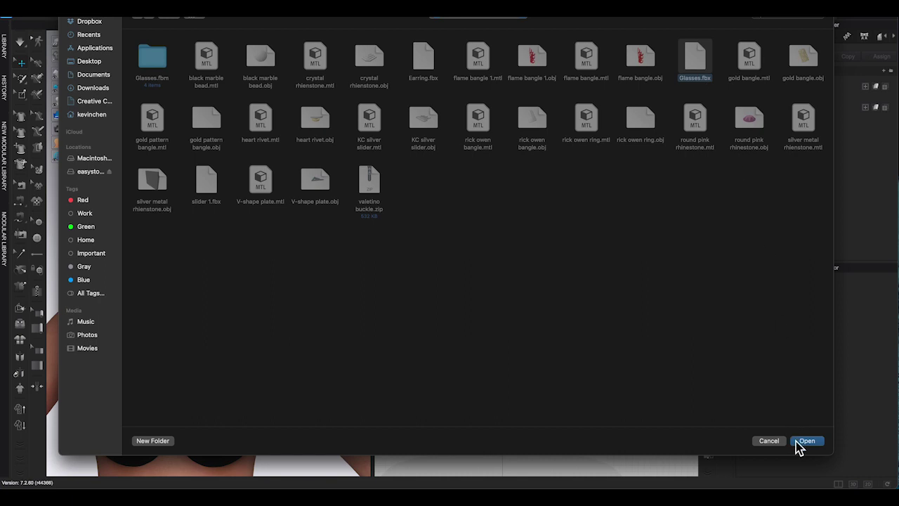
left_click(805, 442)
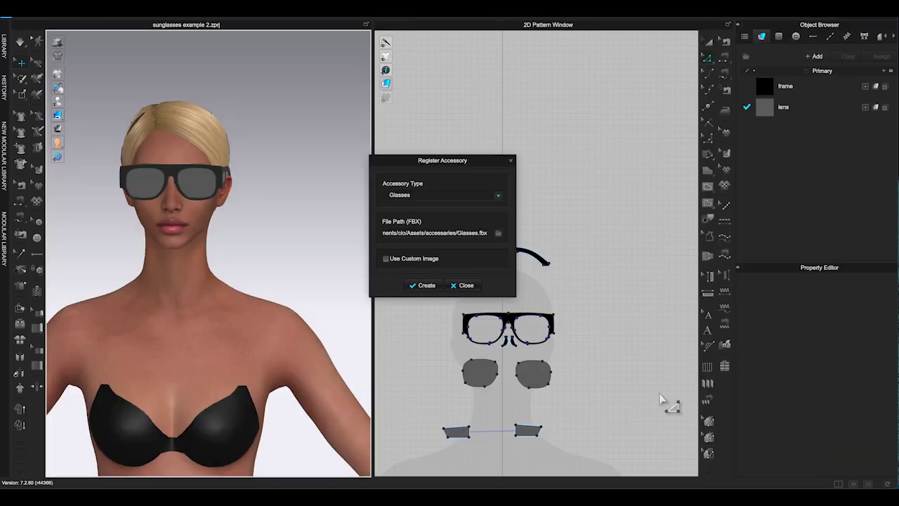
Use "sunglasses example 2.png" from the Desktop as the accessory's custom image
left_click(387, 259)
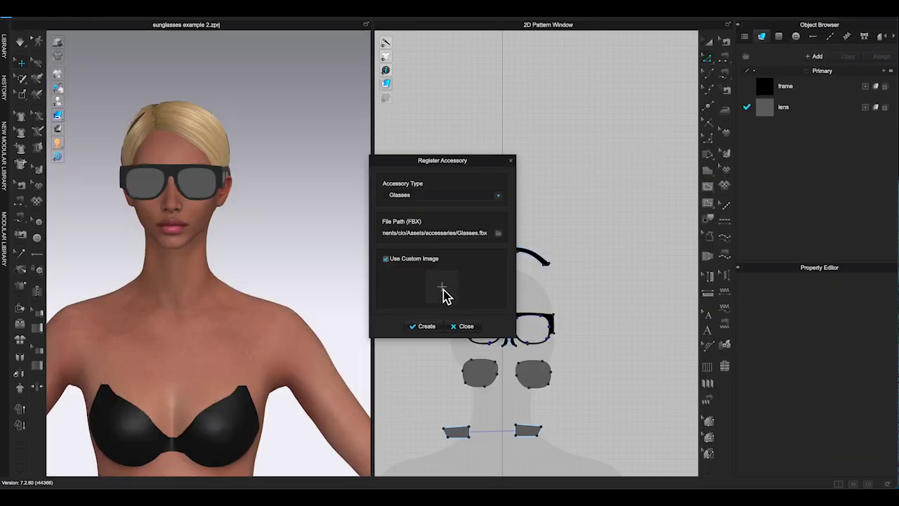
left_click(446, 296)
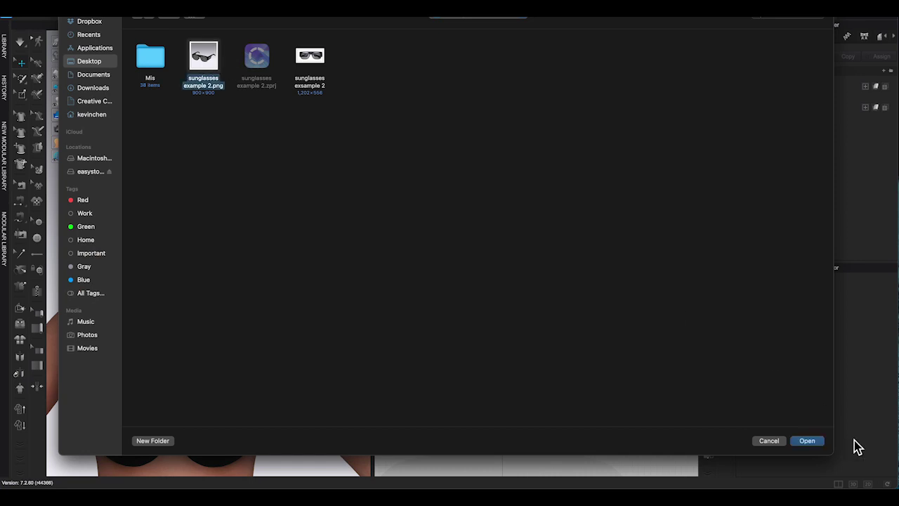
left_click(812, 442)
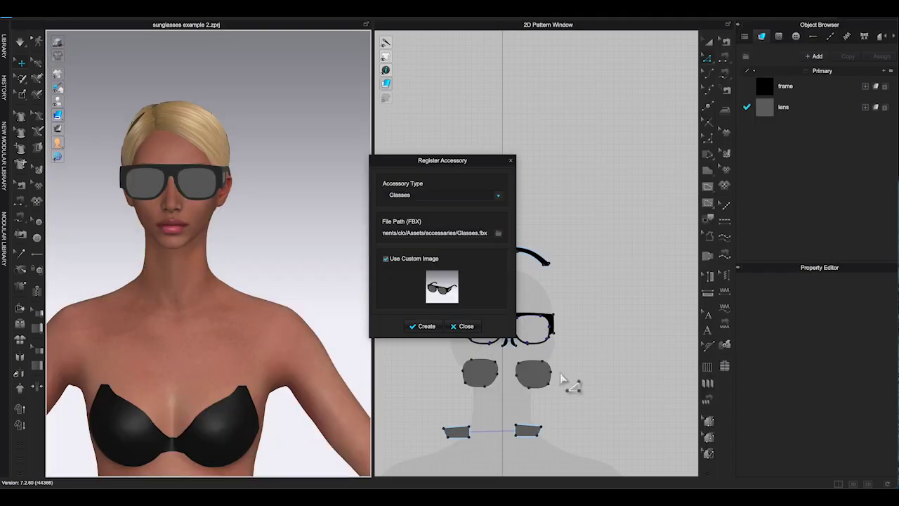
Create the accessory and save it as "sunglasses example 2" in the earrings$sunglasses folder
left_click(426, 330)
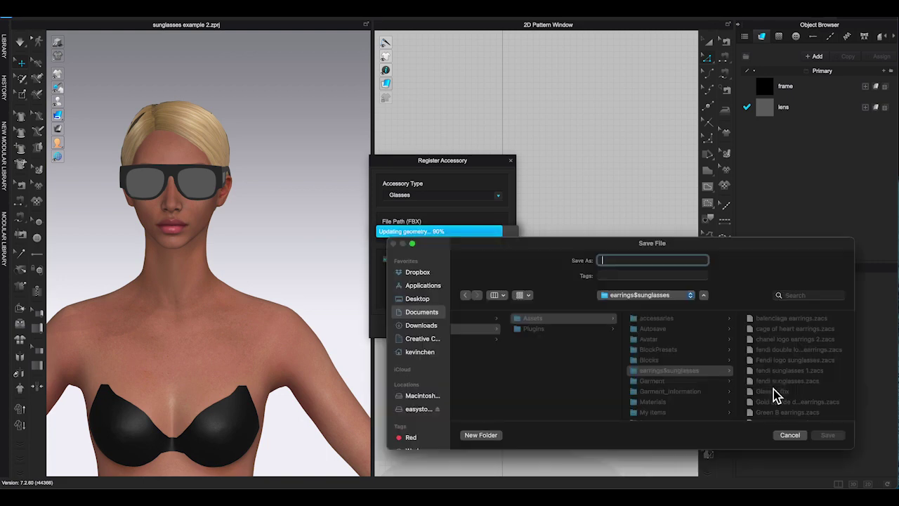
type("sunglasses example 2")
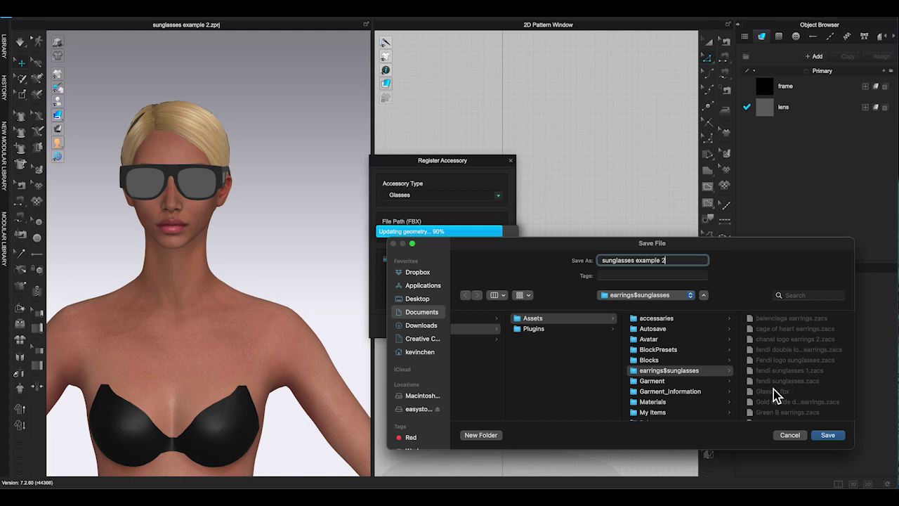
left_click(828, 437)
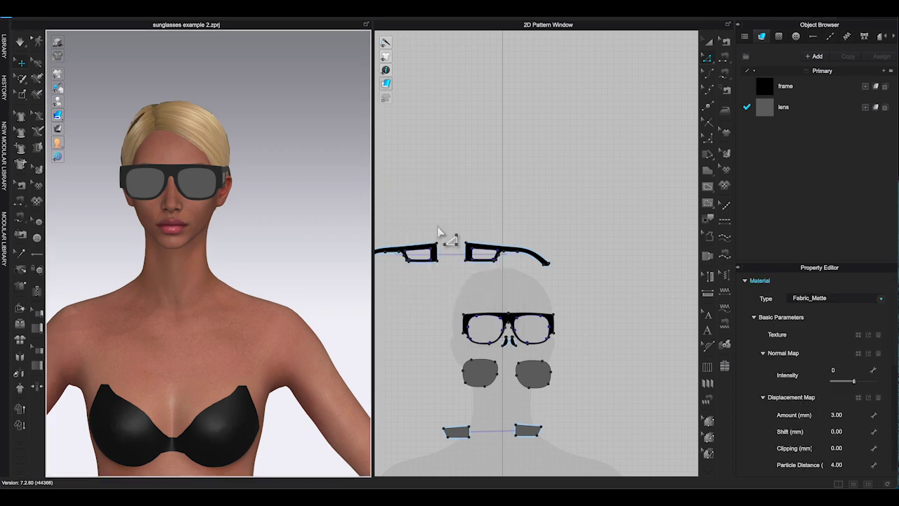
Select all the sunglasses pattern pieces and delete them from the workspace
scroll(443, 226, "down", 3)
middle_click_drag(580, 217, 674, 202)
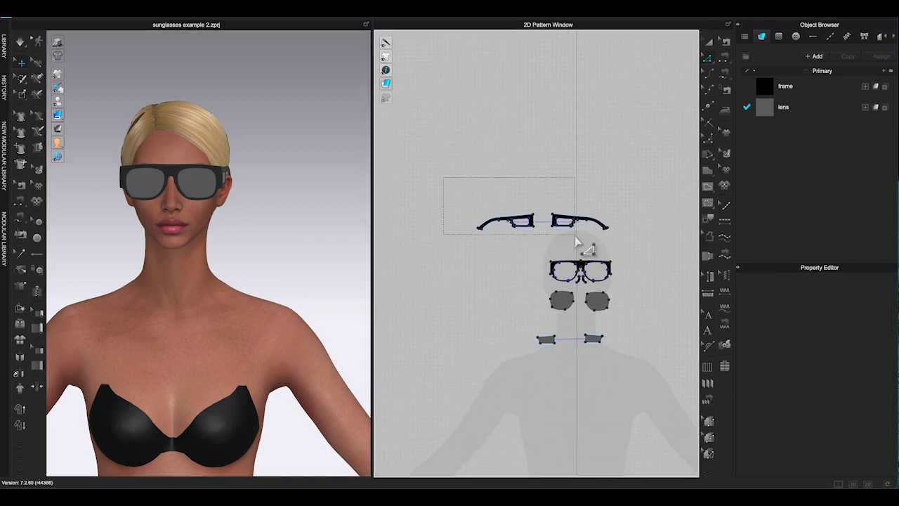
left_click_drag(638, 320, 639, 322)
key("Delete")
Load sunglasses example 2.zacs from the library's accessaries folder onto the avatar
left_click(5, 49)
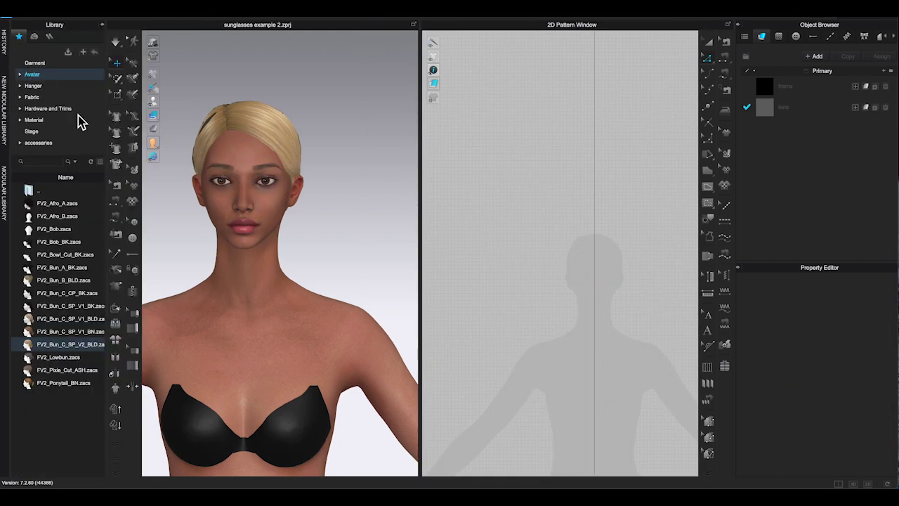
left_click(39, 142)
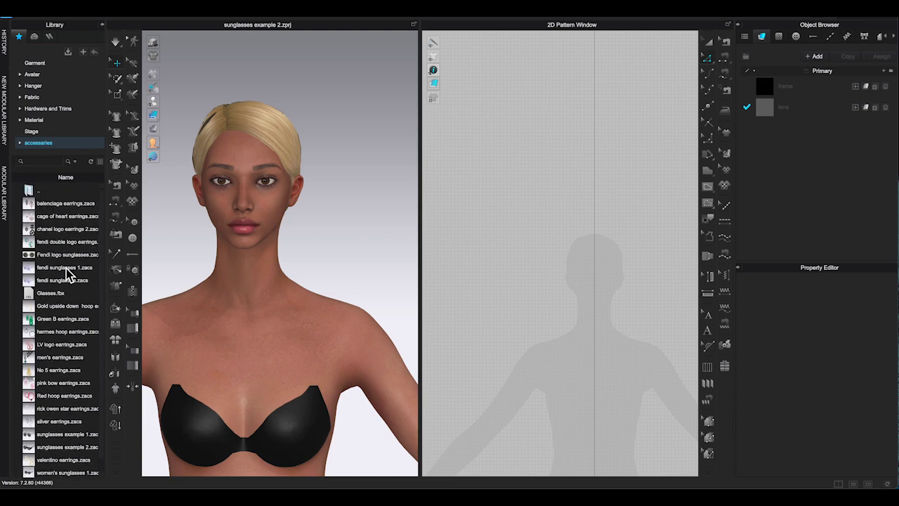
scroll(68, 275, "down", 1)
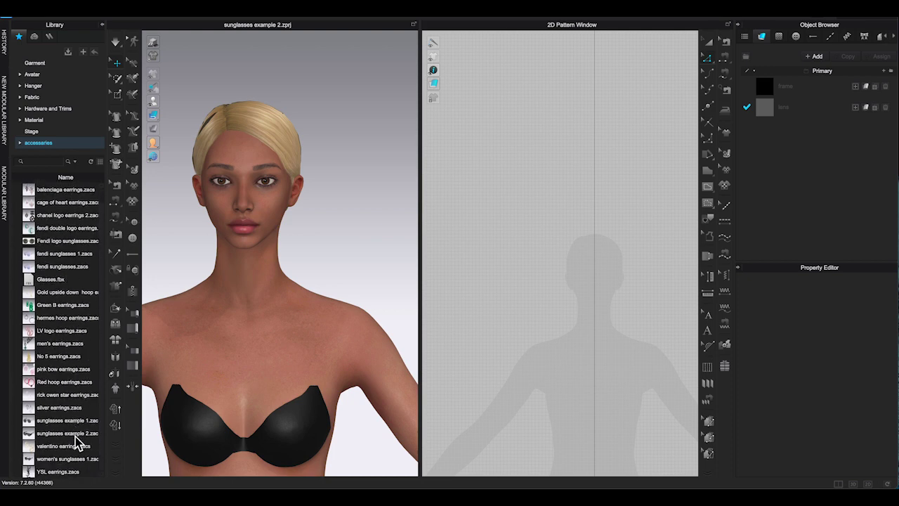
scroll(77, 444, "right", 2)
double_click(54, 434)
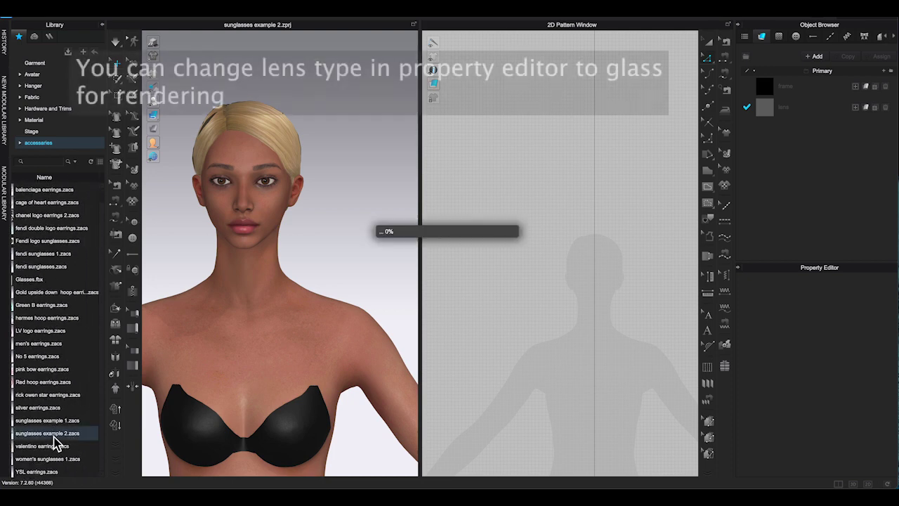
Hide the library and examine the sunglasses on the avatar from three-quarter angles, in 3D and in the render preview
right_click_drag(214, 364, 295, 267)
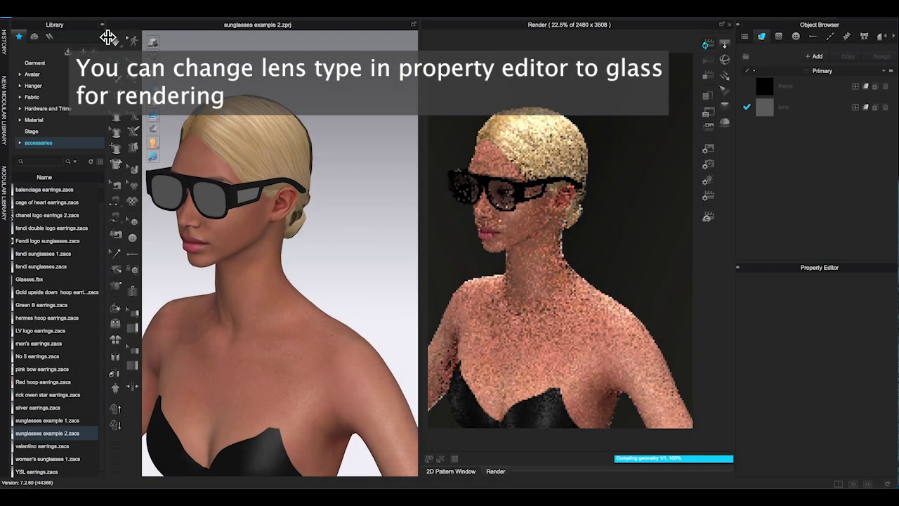
left_click(102, 25)
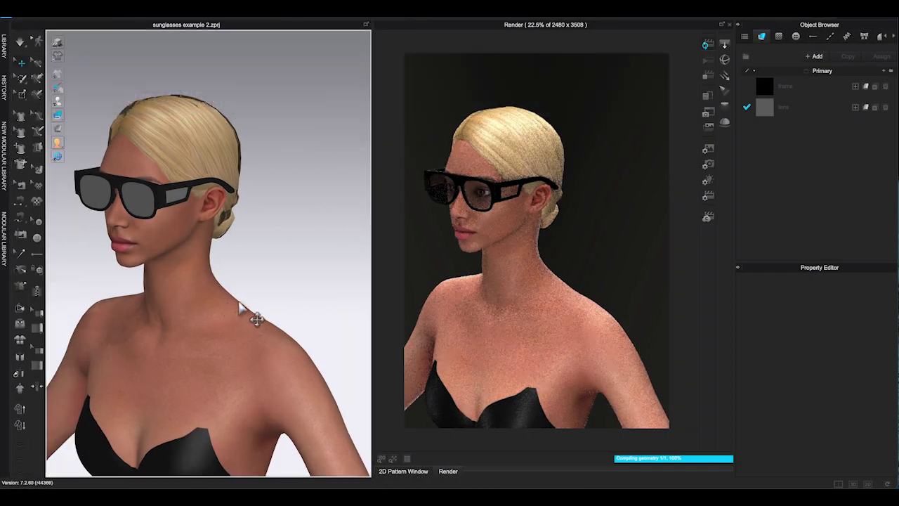
right_click_drag(232, 309, 242, 309)
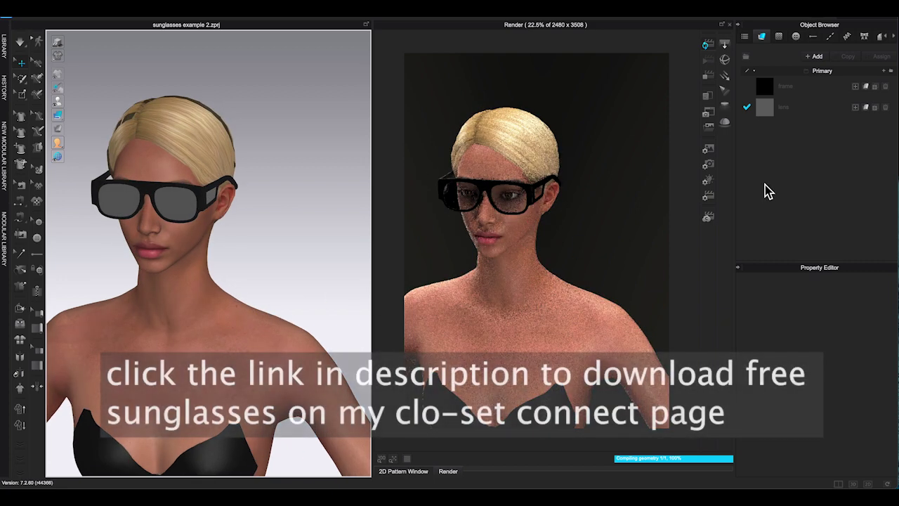
Select the sunglasses' lenses on the avatar and open their material color for editing
left_click(169, 212)
scroll(881, 449, "down", 1)
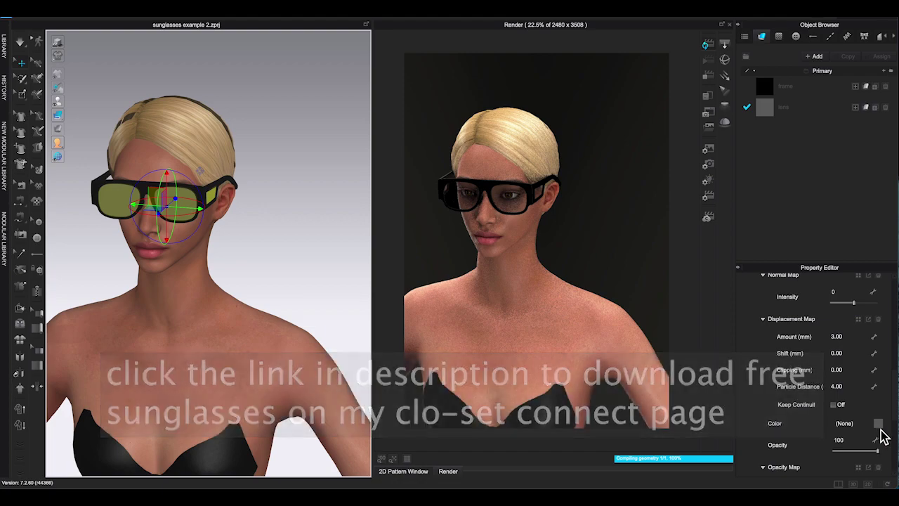
left_click(879, 423)
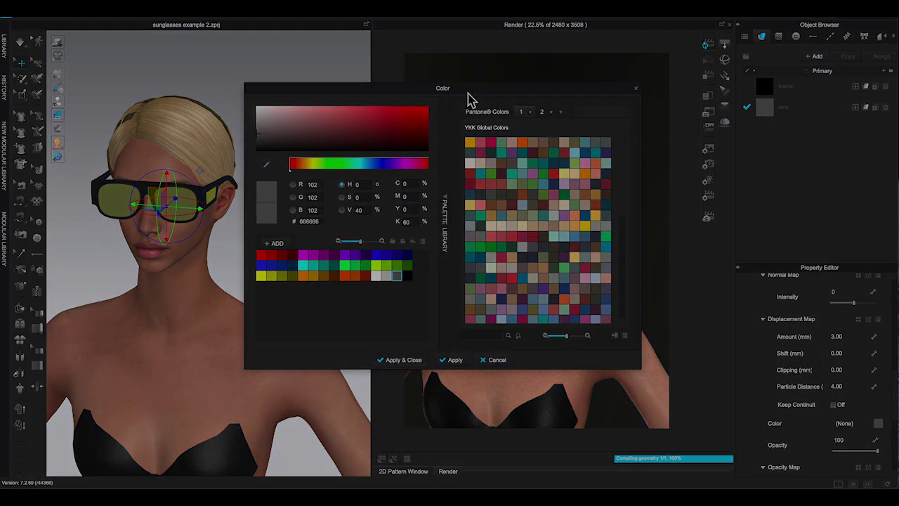